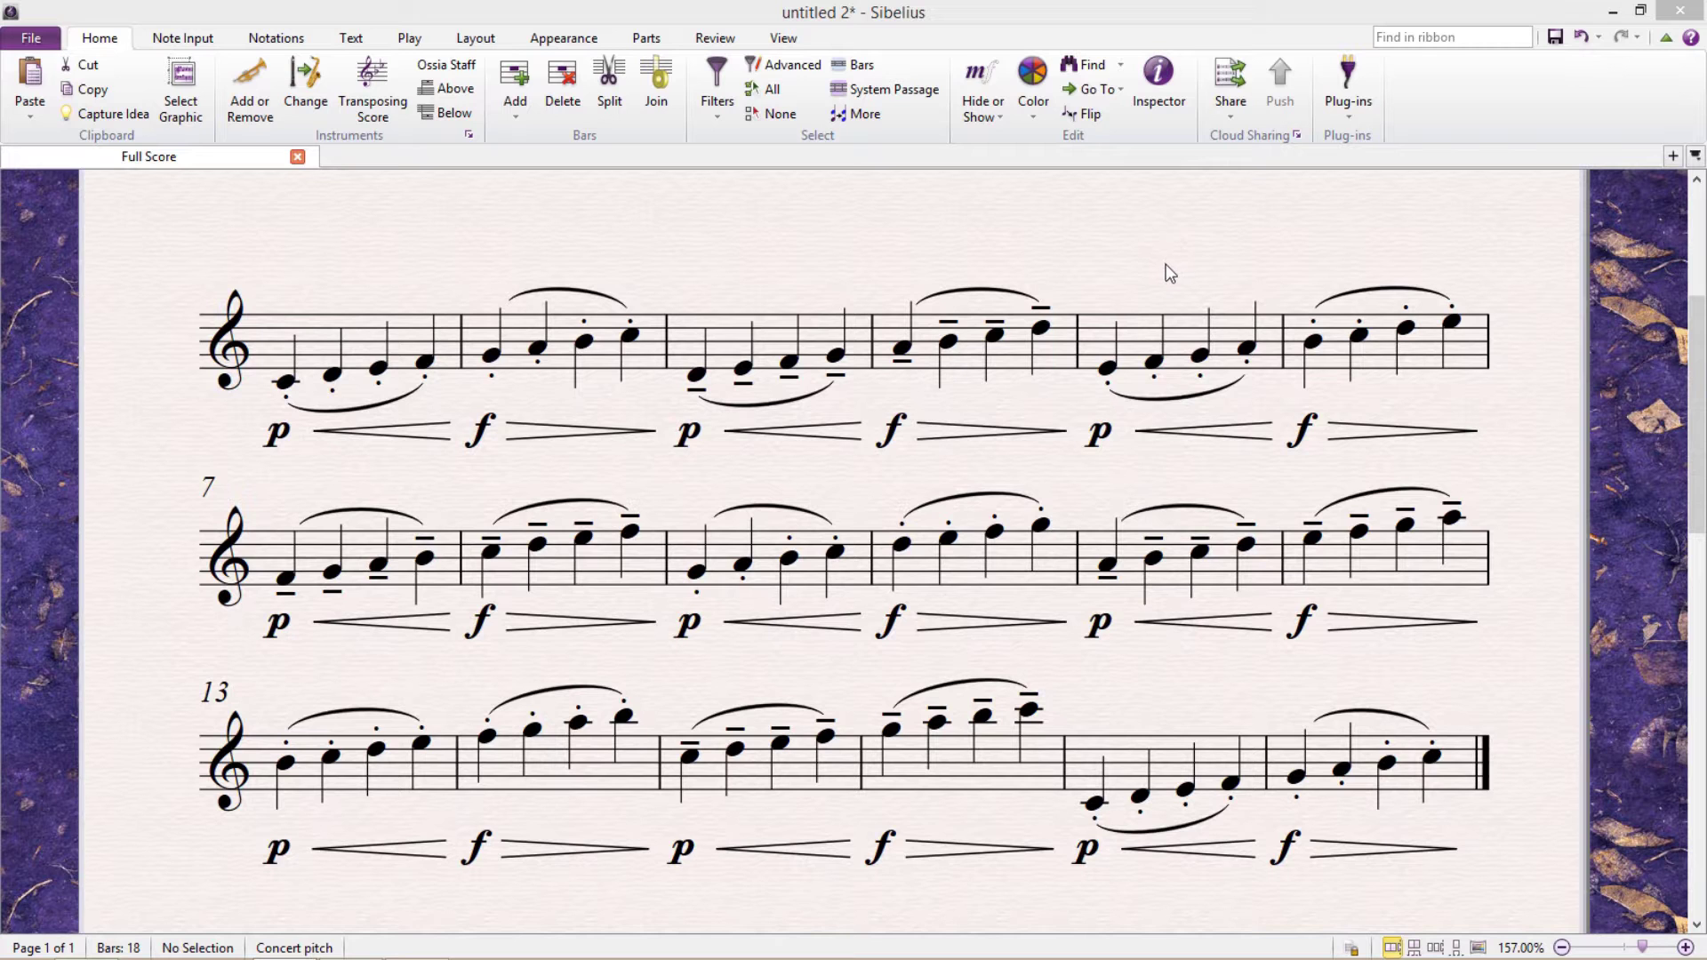
- Colour the p dynamic in bar 3 green (#00aa00)
{"action": "double_click", "coordinate": [695, 439]}
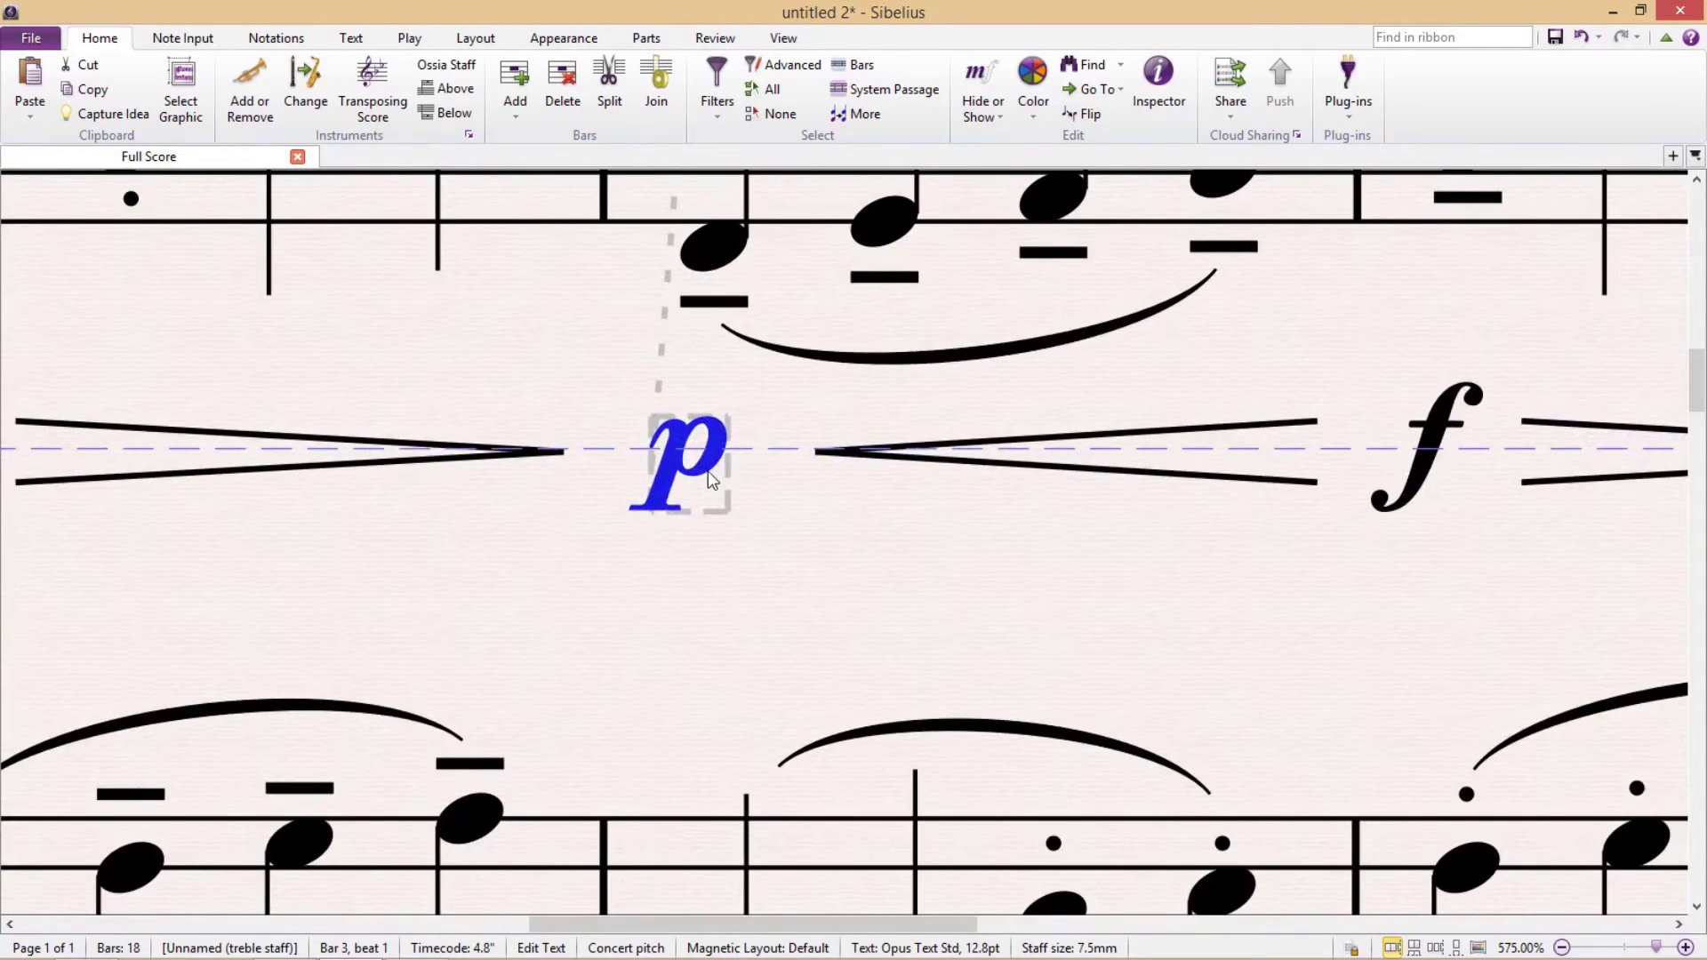
{"action": "right_click", "coordinate": [712, 468]}
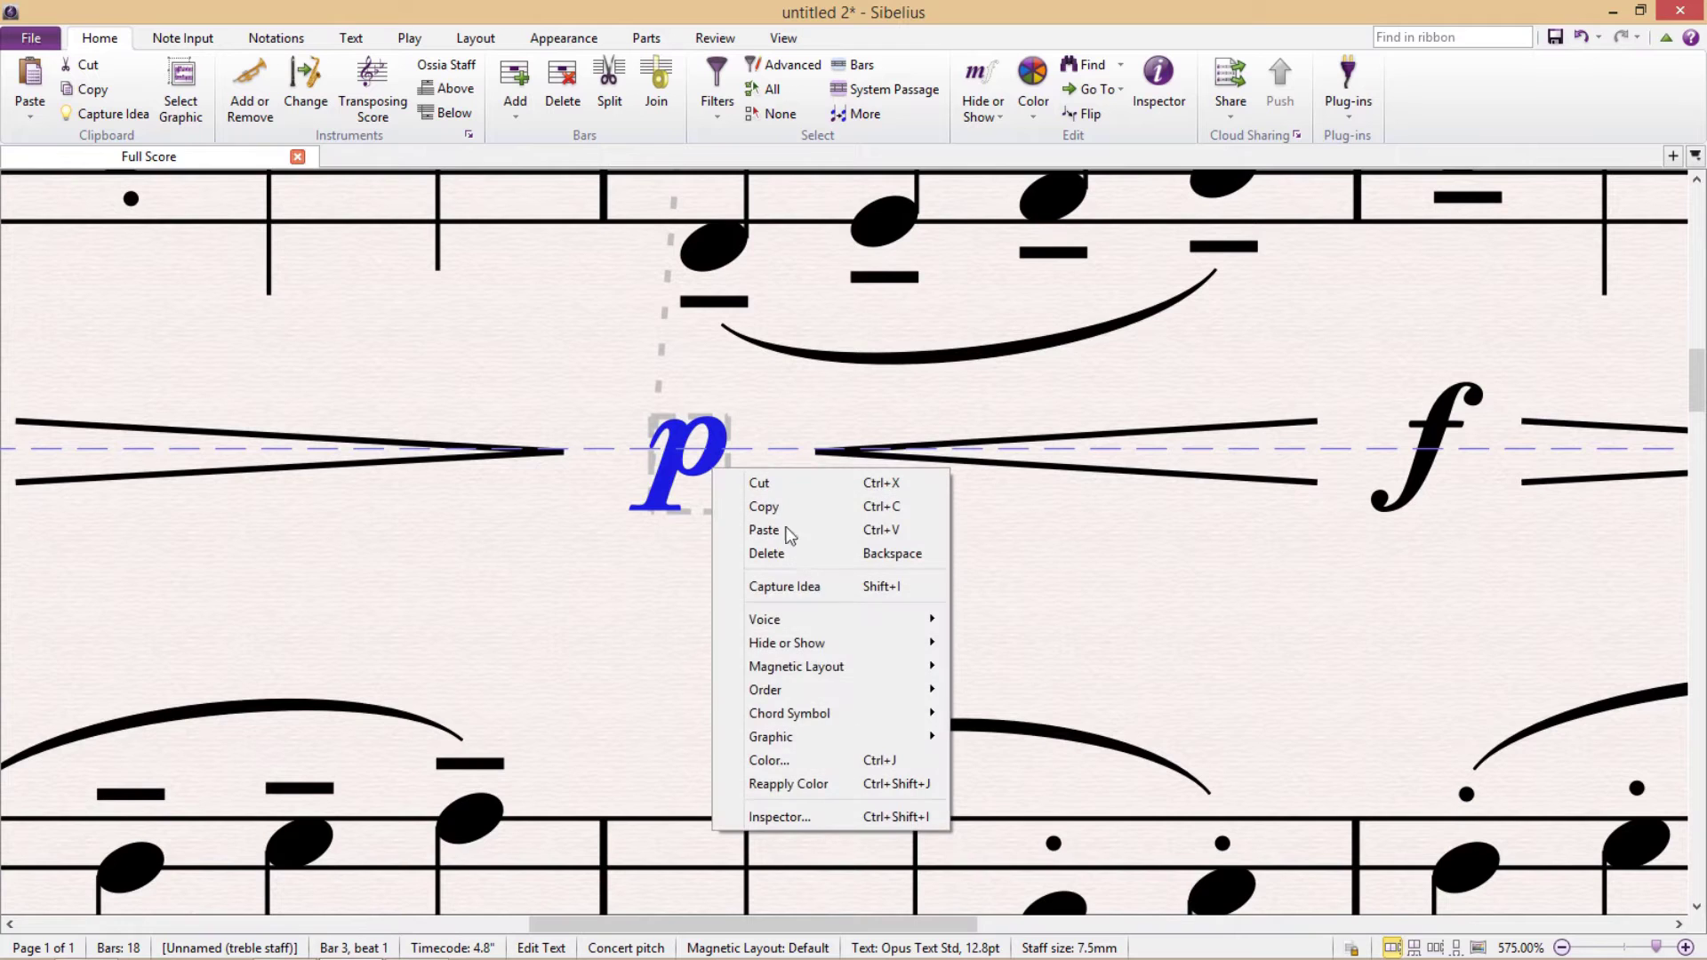
{"action": "left_click", "coordinate": [858, 759]}
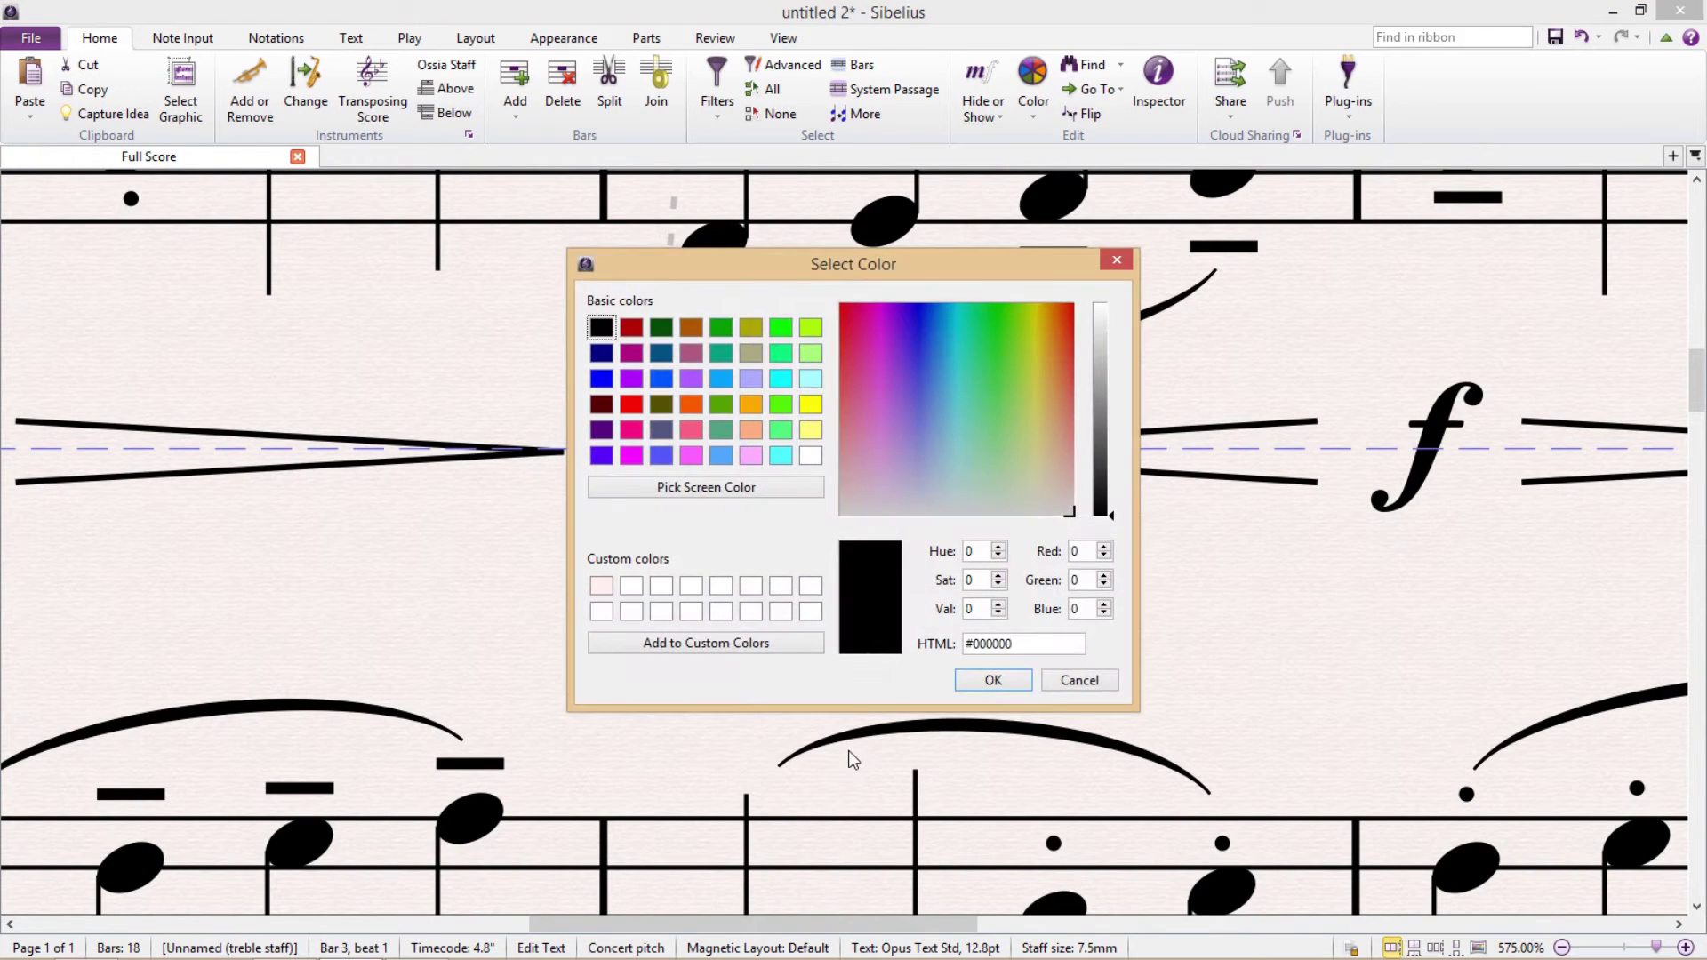
{"action": "left_click", "coordinate": [751, 489]}
{"action": "left_click", "coordinate": [731, 330]}
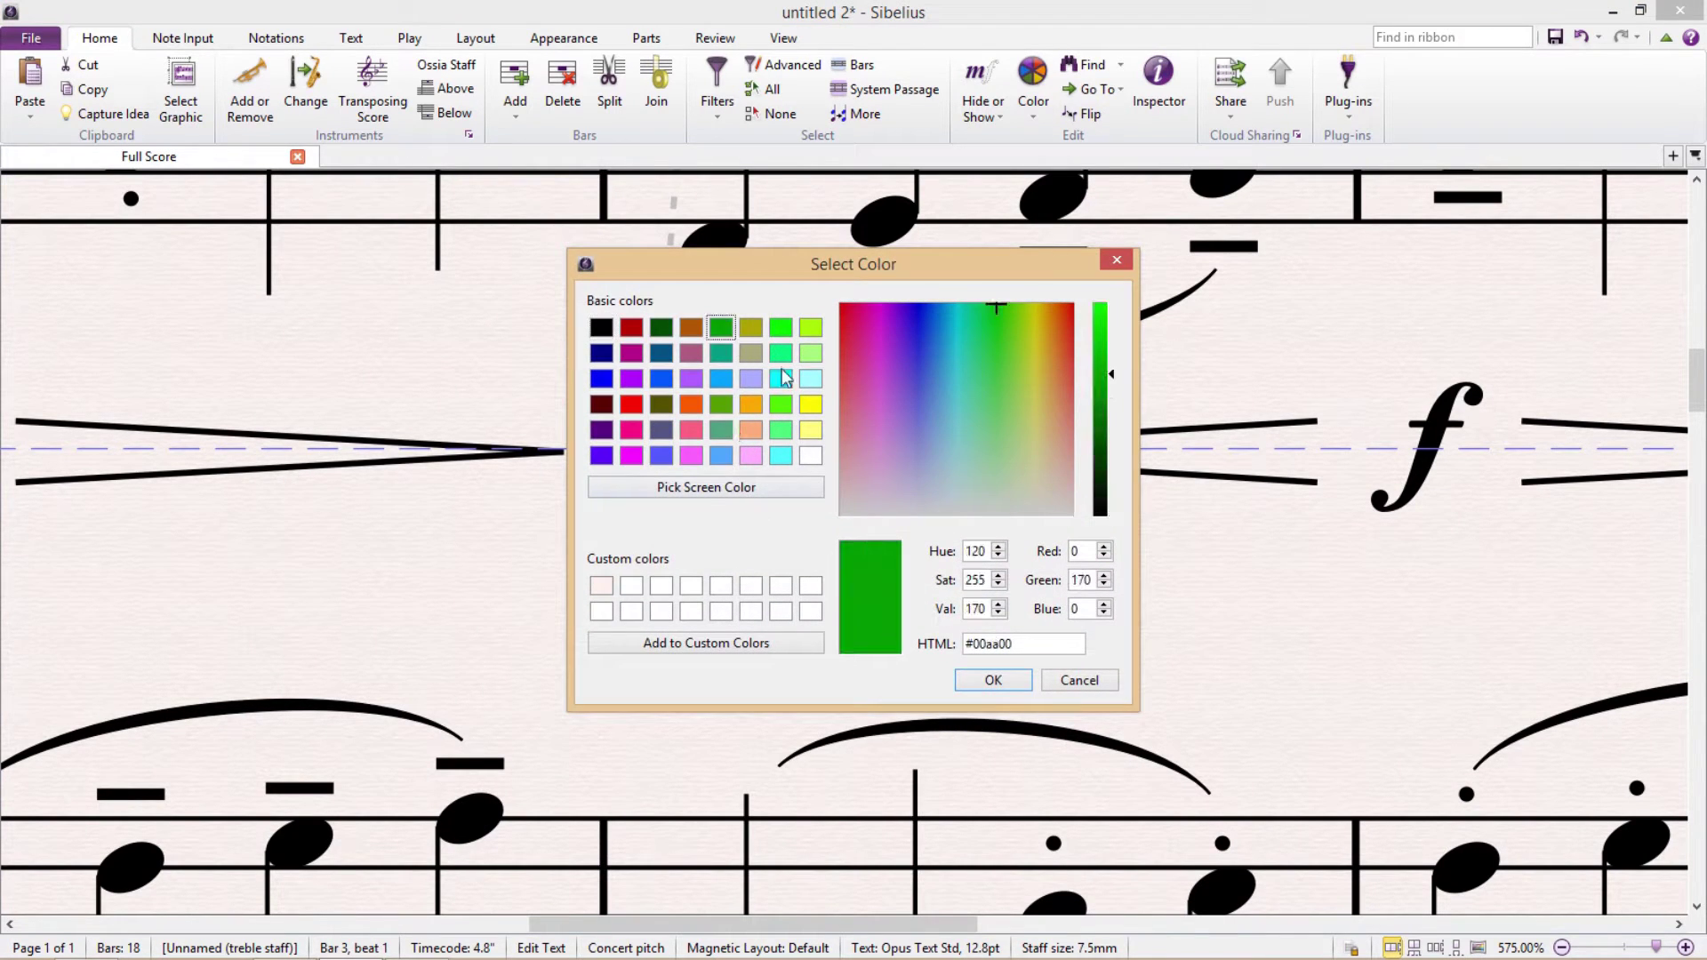
{"action": "left_click", "coordinate": [1019, 678]}
{"action": "left_click", "coordinate": [948, 592]}
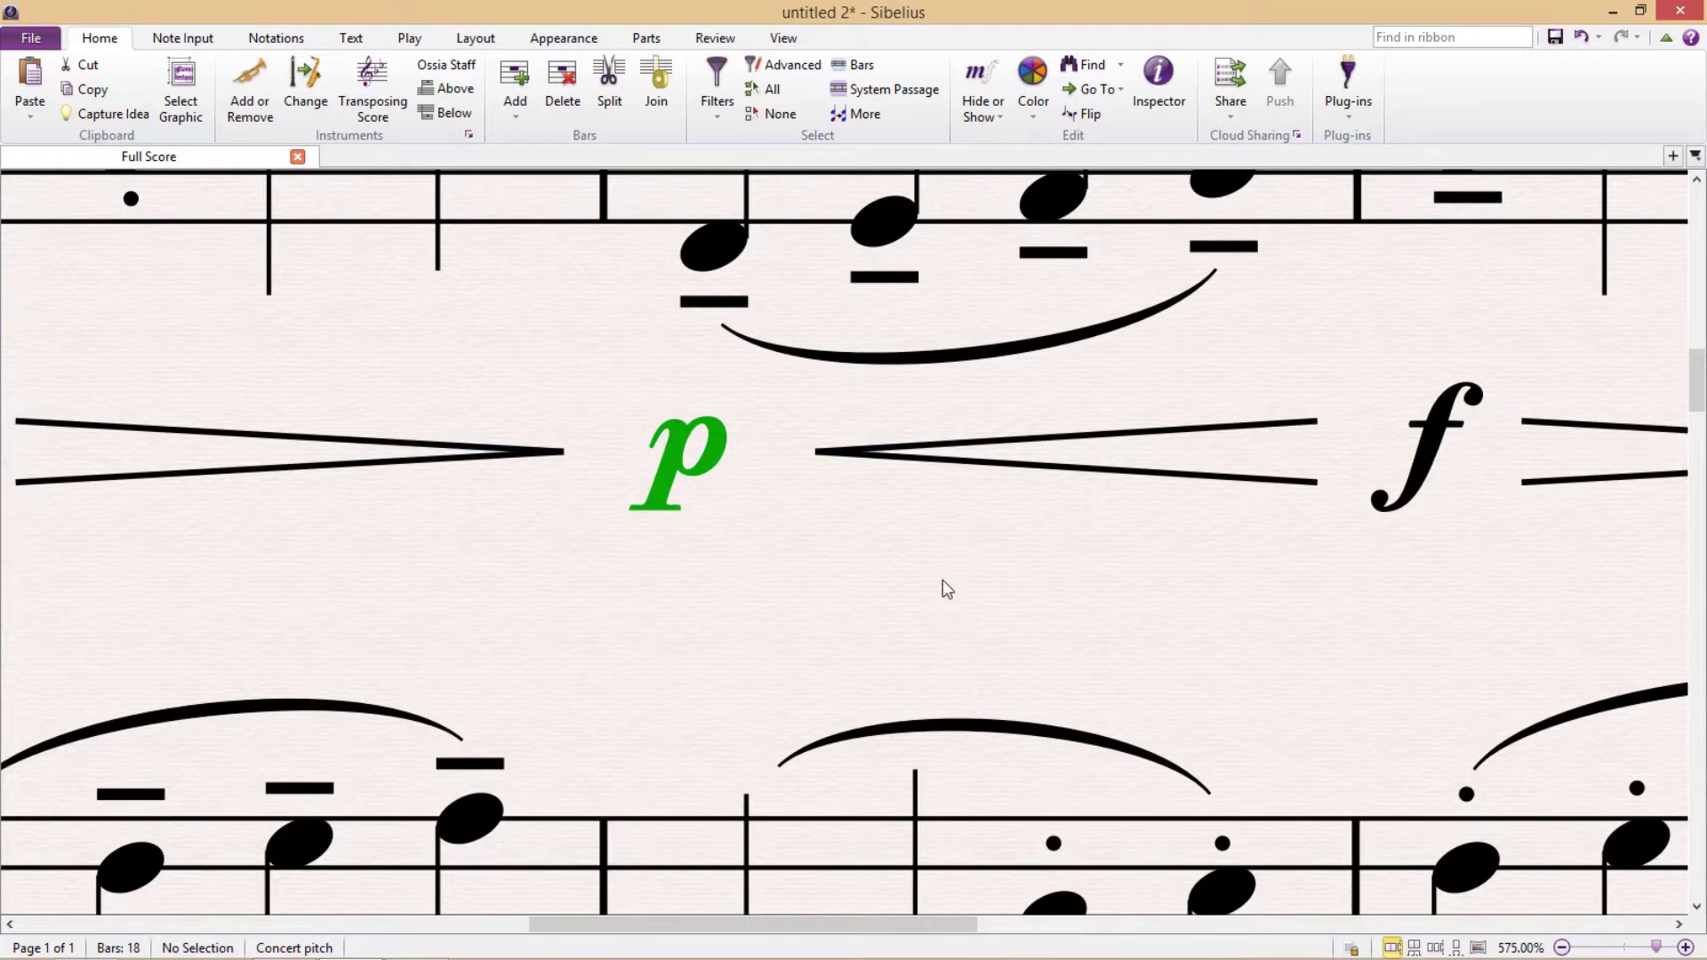
{"action": "right_click", "coordinate": [912, 448]}
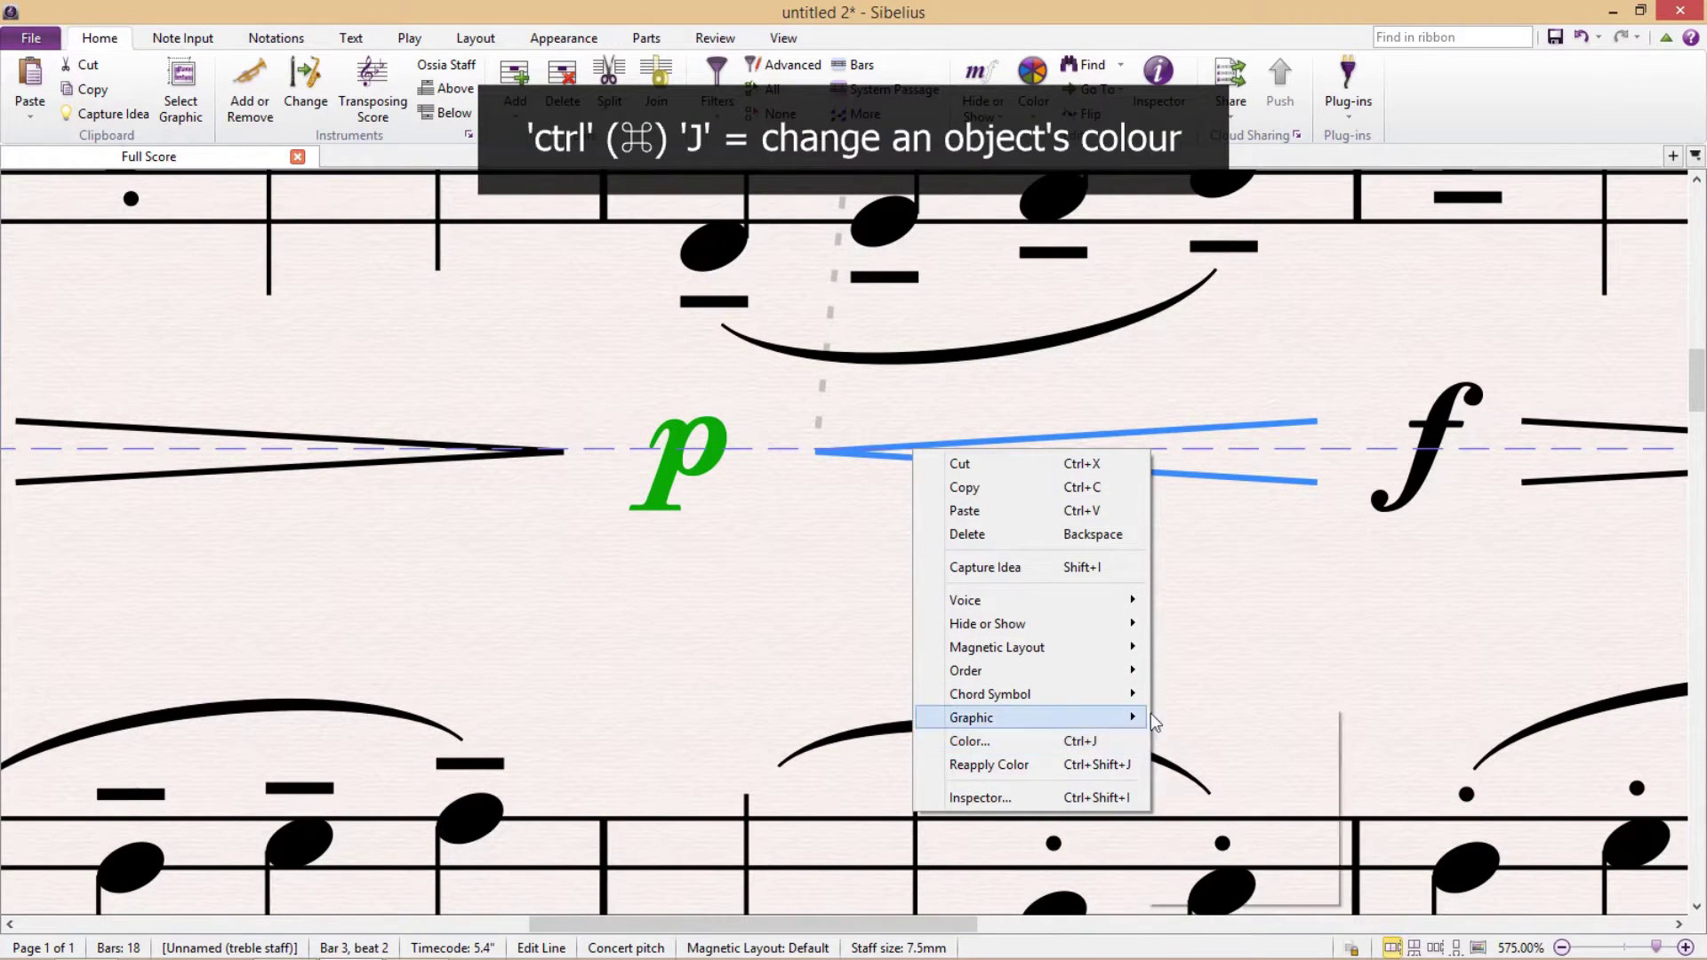
{"action": "left_click", "coordinate": [1273, 658]}
- Recolour all the music on the staff, from bar 1 to bar 18, magenta
{"action": "scroll", "coordinate": [1273, 657], "scroll_direction": "down", "scroll_amount": 5}
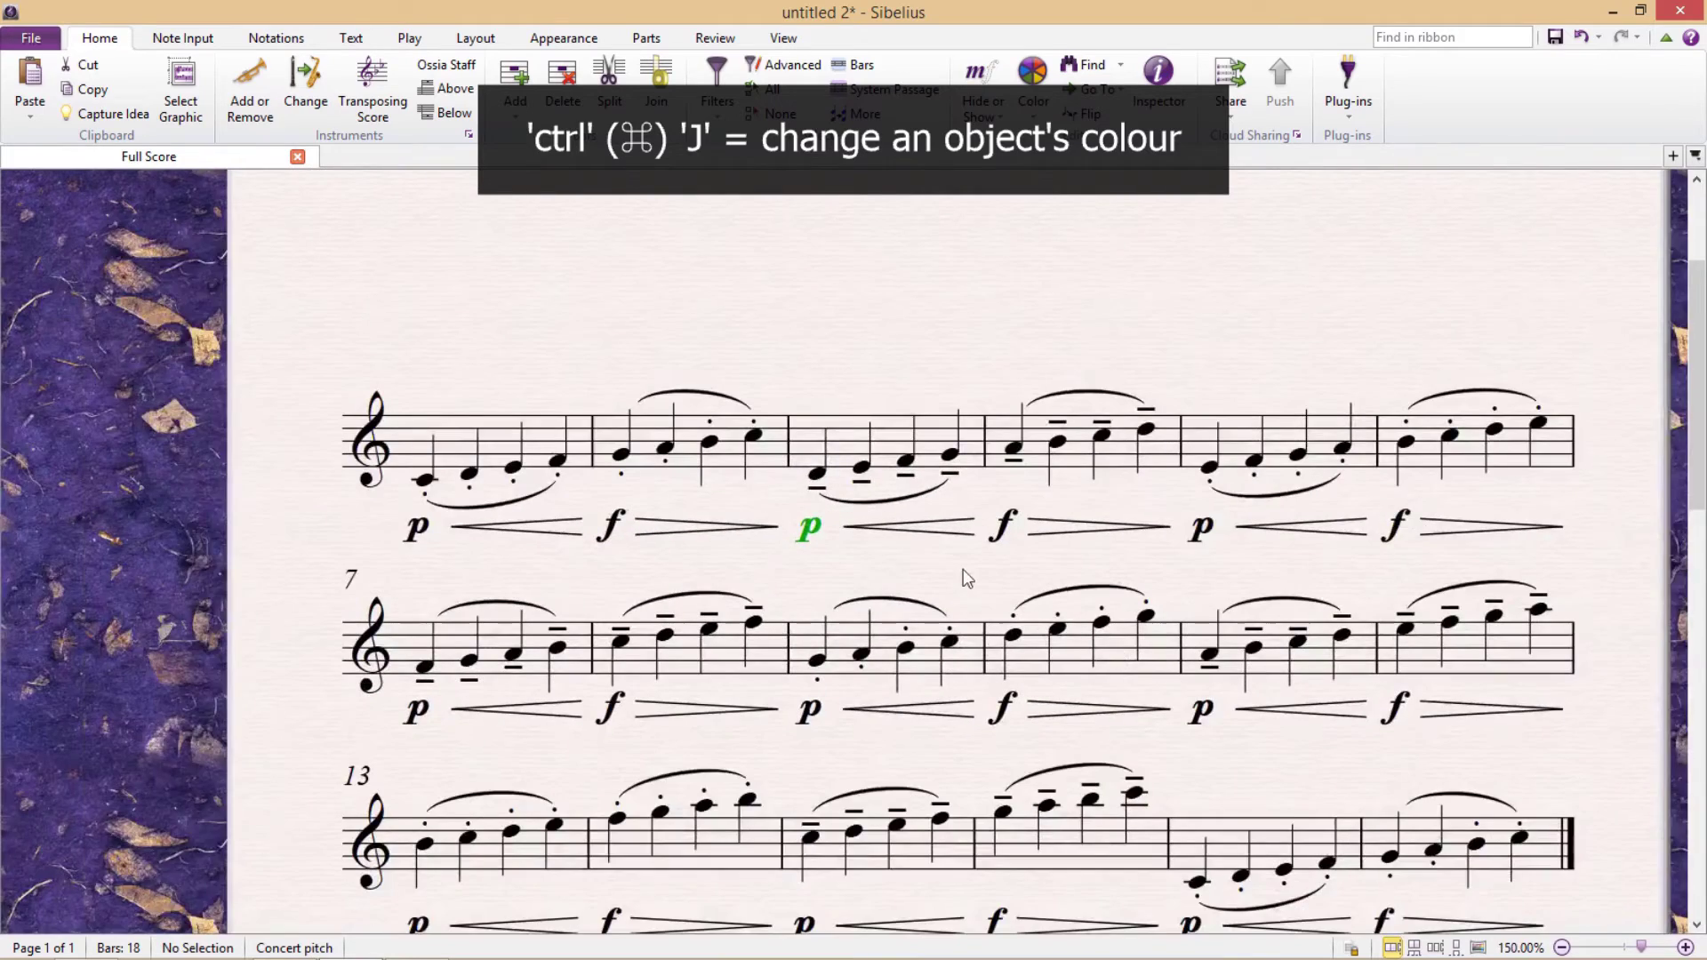
{"action": "scroll", "coordinate": [889, 498], "scroll_direction": "up", "scroll_amount": 1}
{"action": "scroll", "coordinate": [868, 485], "scroll_direction": "up", "scroll_amount": 1}
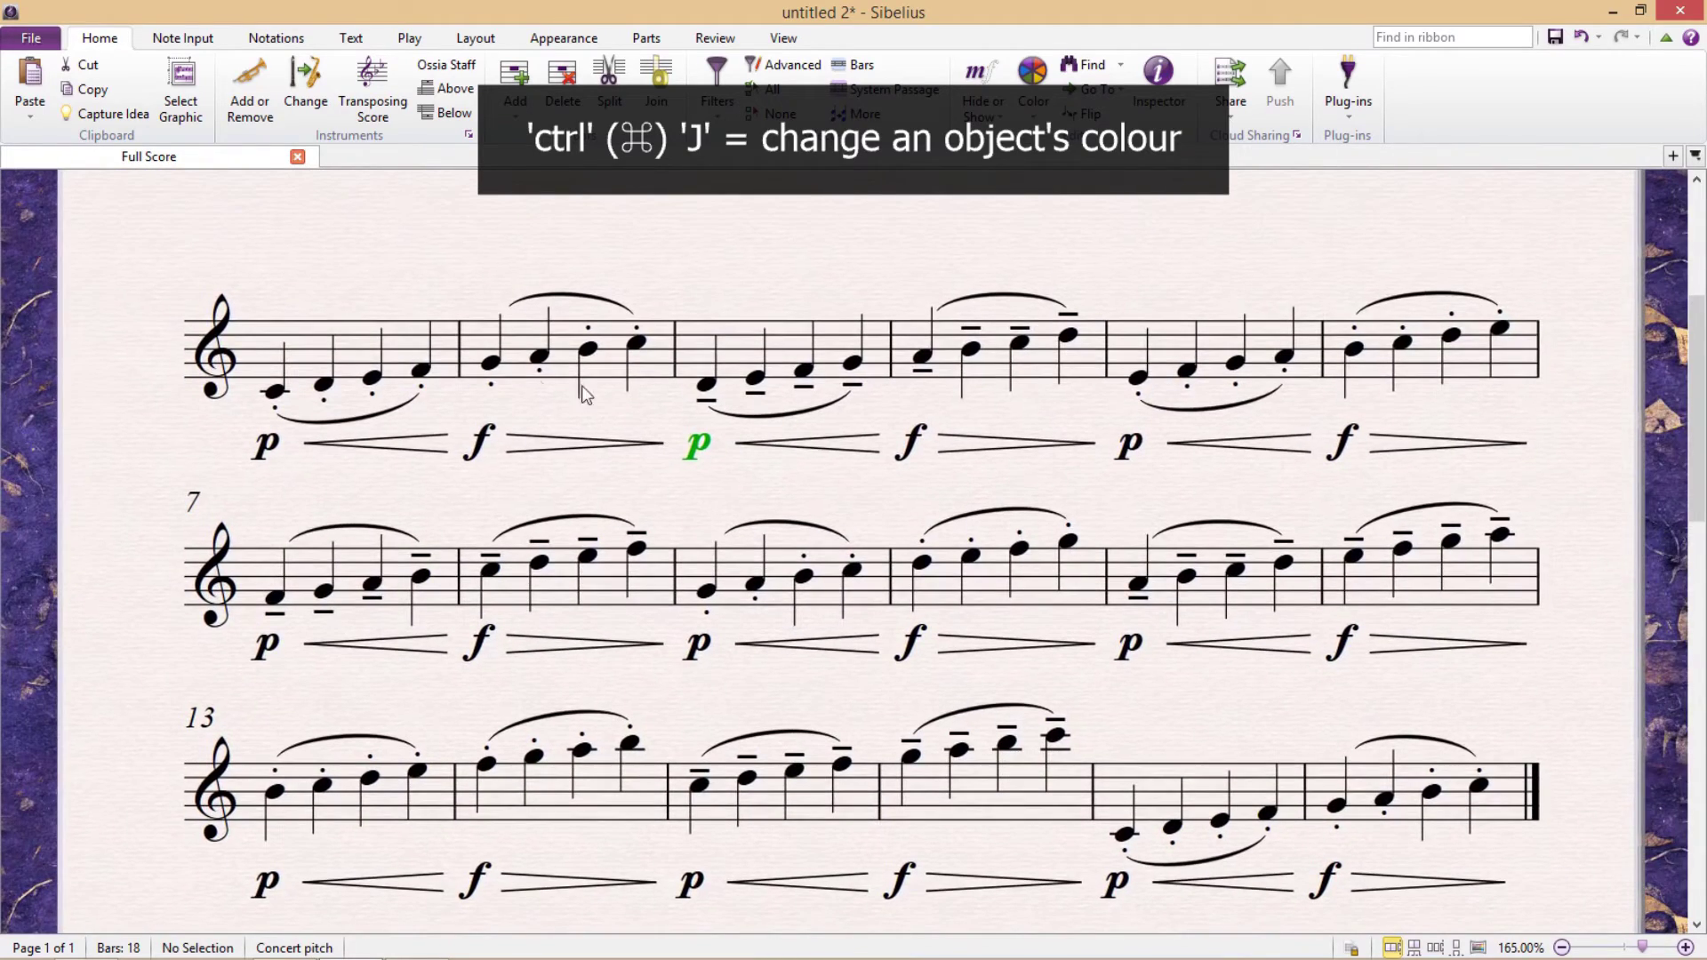
{"action": "triple_click", "coordinate": [393, 354]}
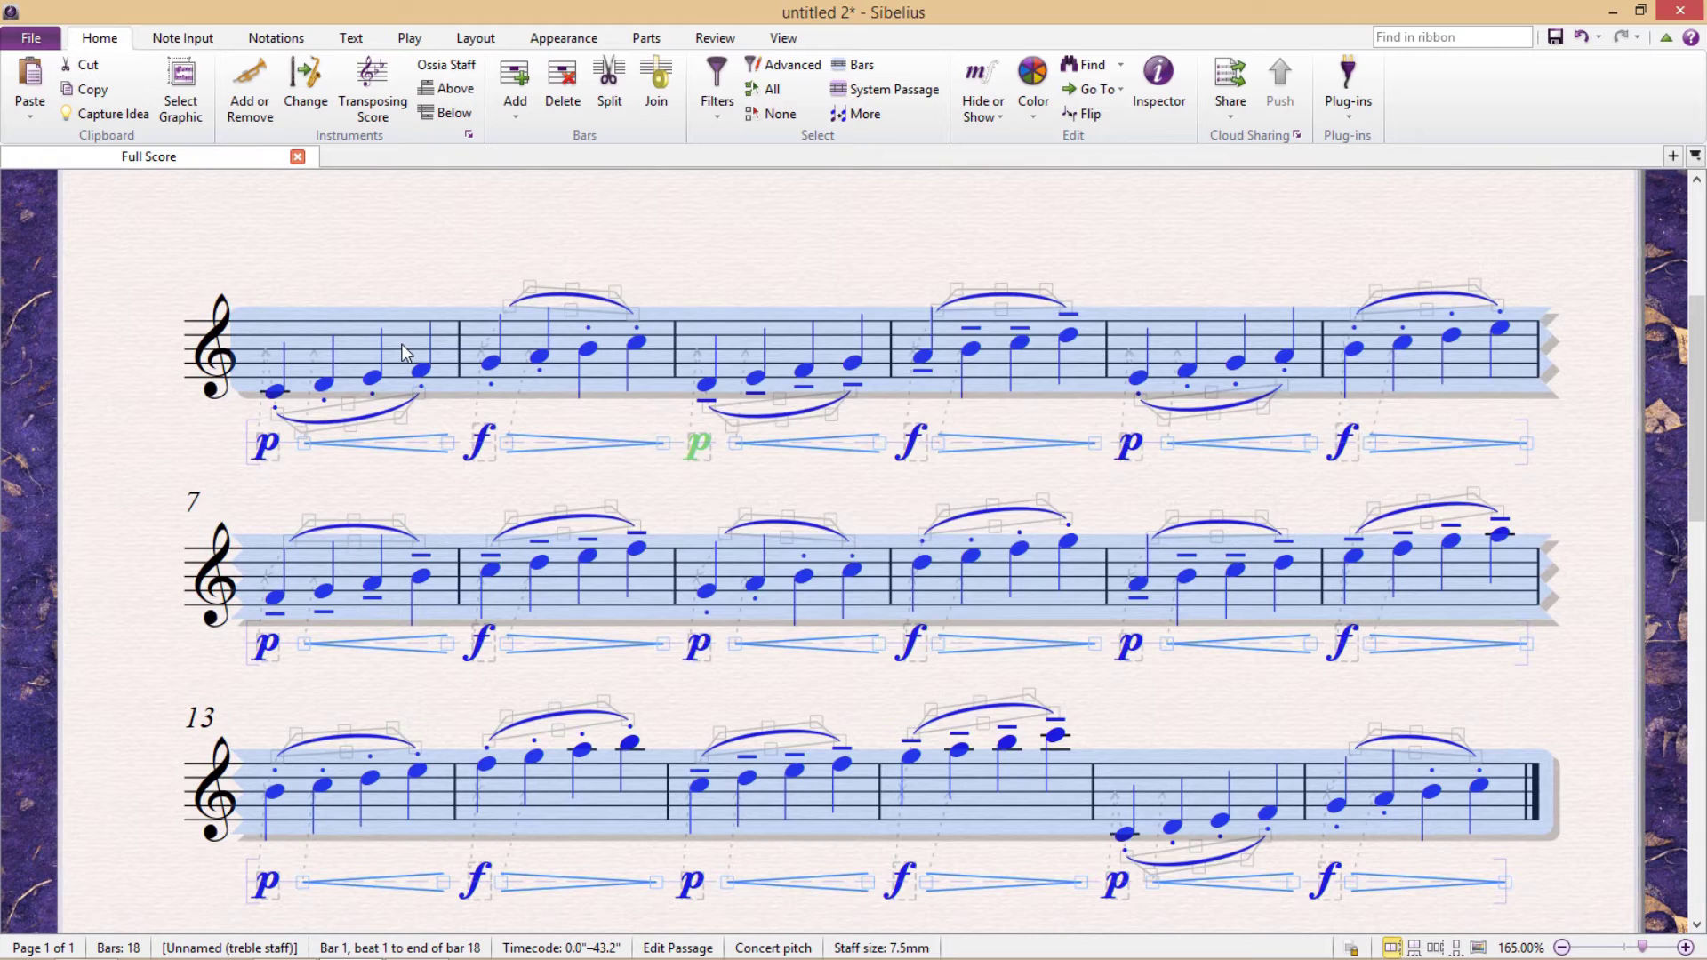
{"action": "key", "text": "ctrl+j"}
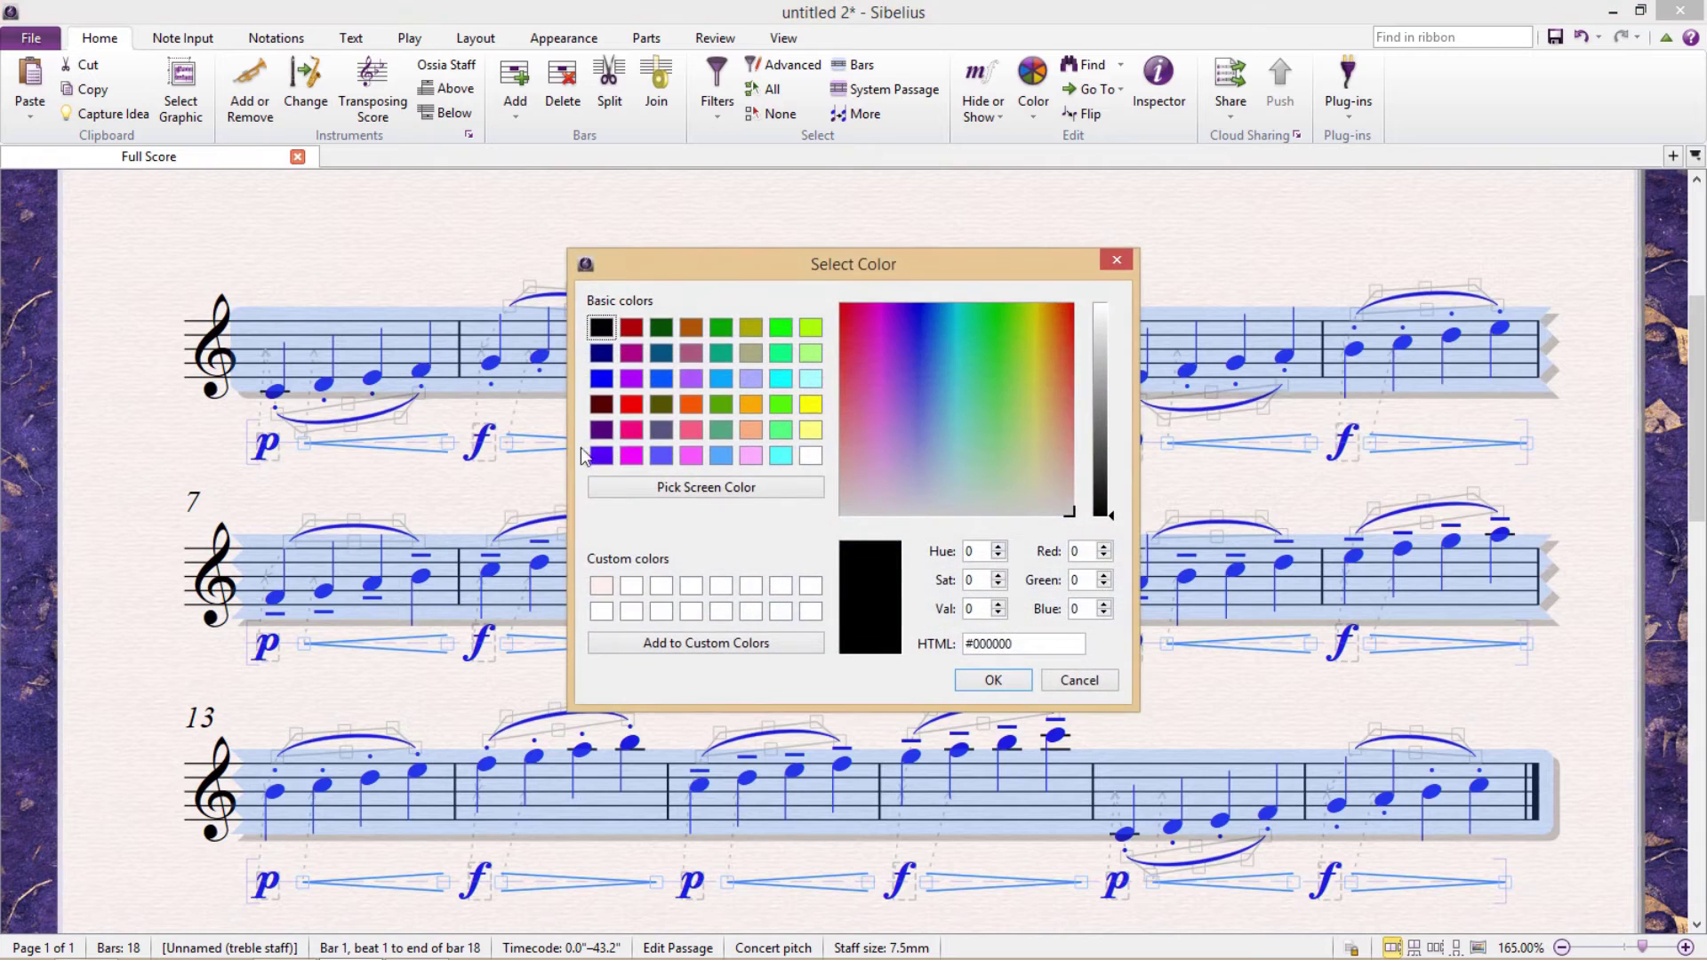
{"action": "left_click", "coordinate": [632, 456]}
{"action": "left_click", "coordinate": [1007, 684]}
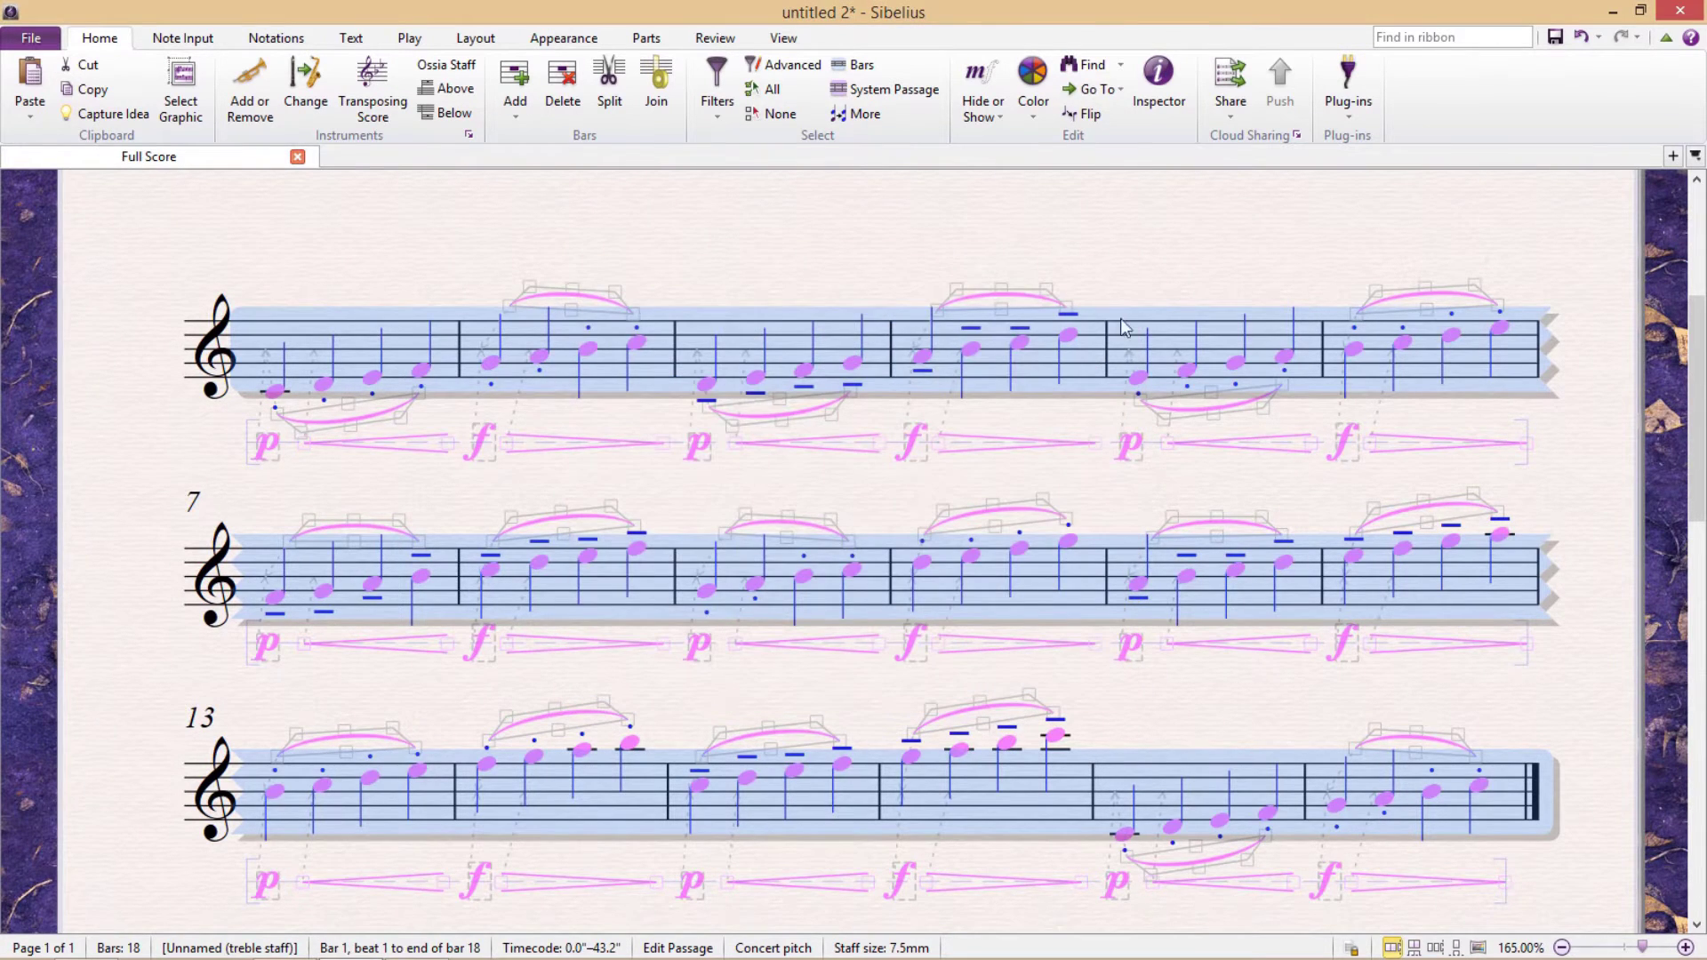
{"action": "left_click_drag", "start_coordinate": [1119, 250], "coordinate": [1132, 244]}
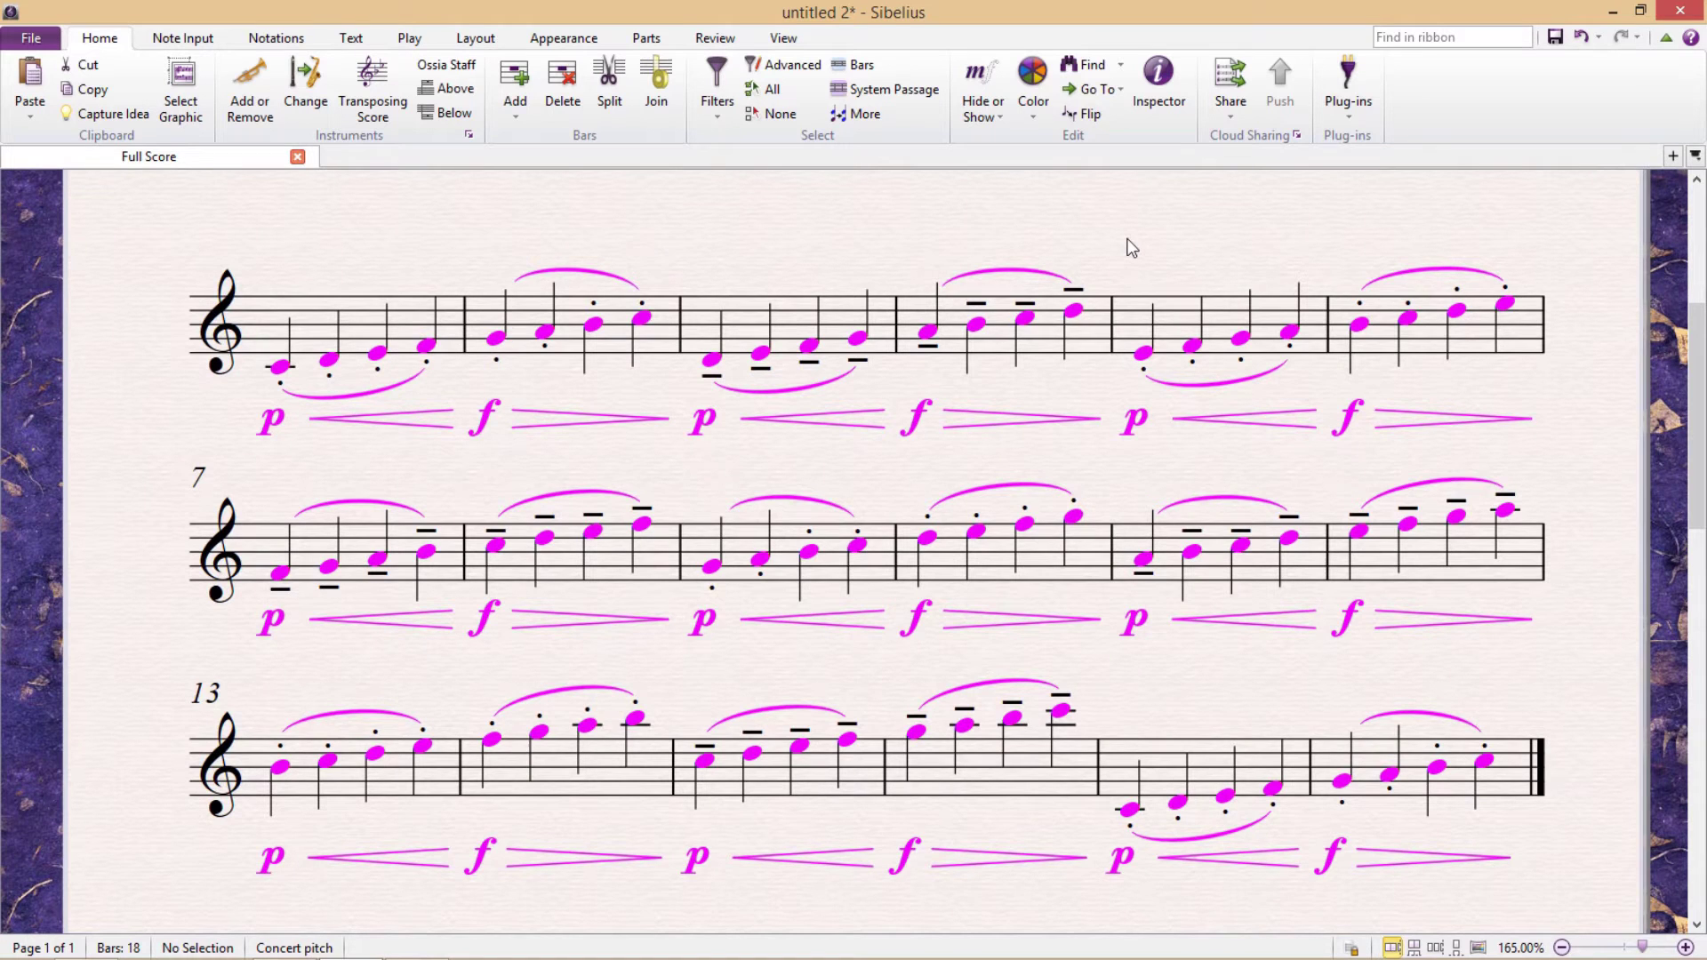
- Enable printing in color for the full score, check the print preview, and return to the score
{"action": "key", "text": "ctrl+p"}
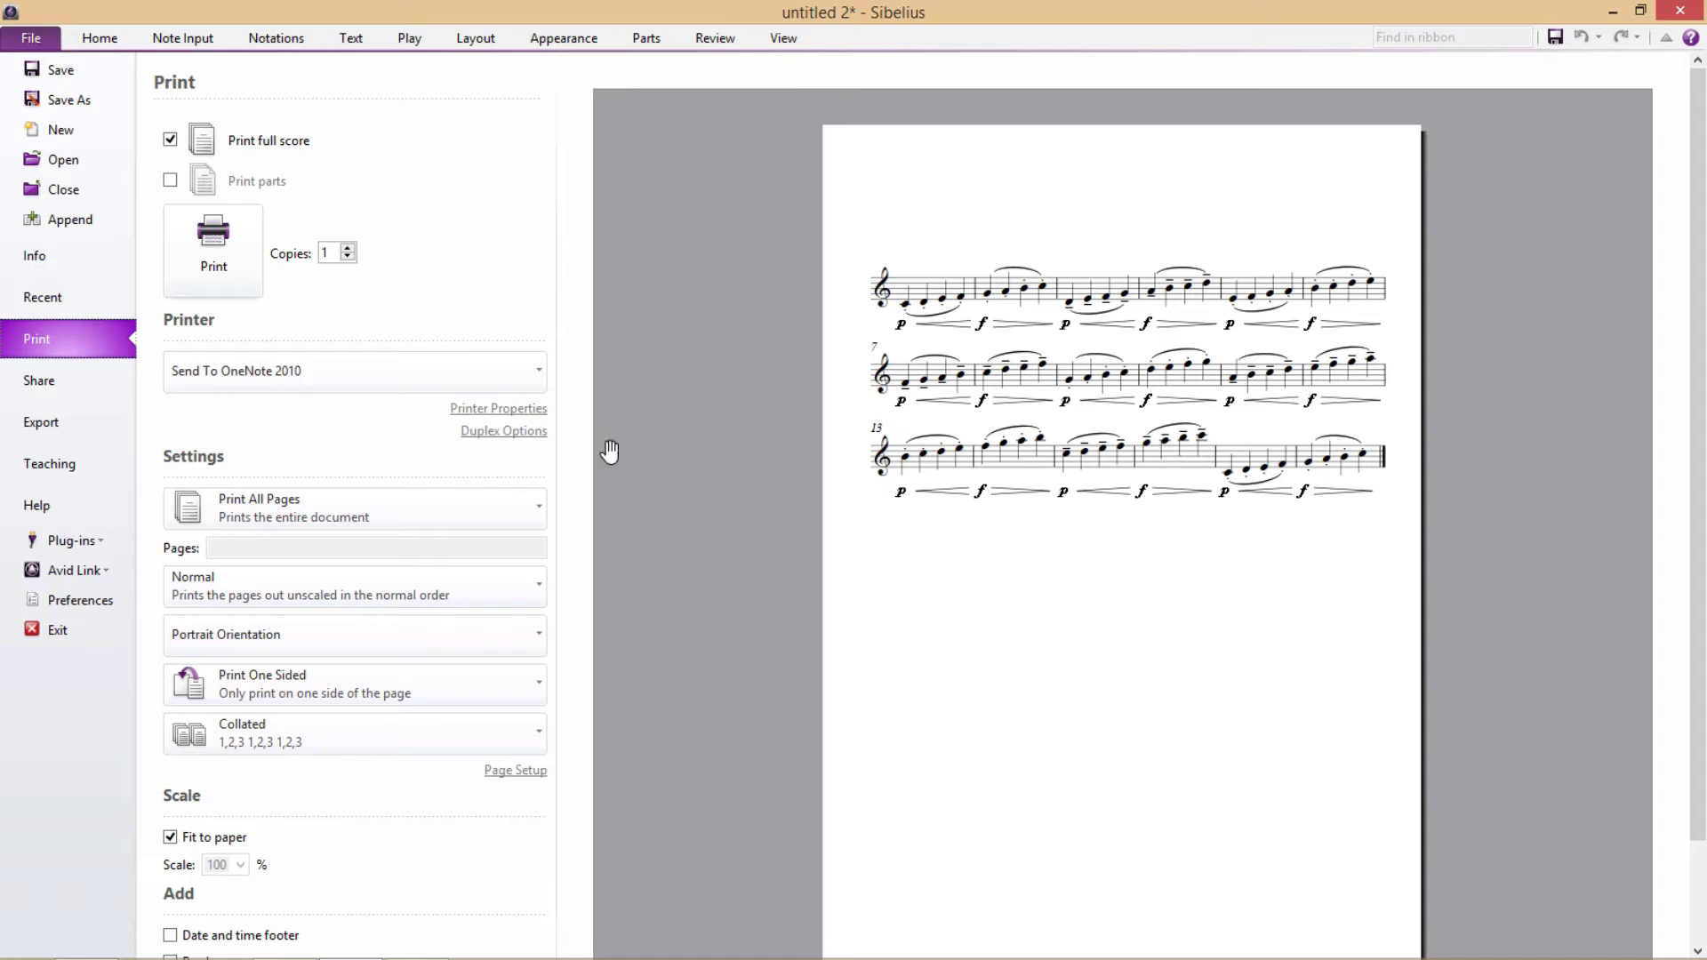
{"action": "scroll", "coordinate": [462, 311], "scroll_direction": "down", "scroll_amount": 3}
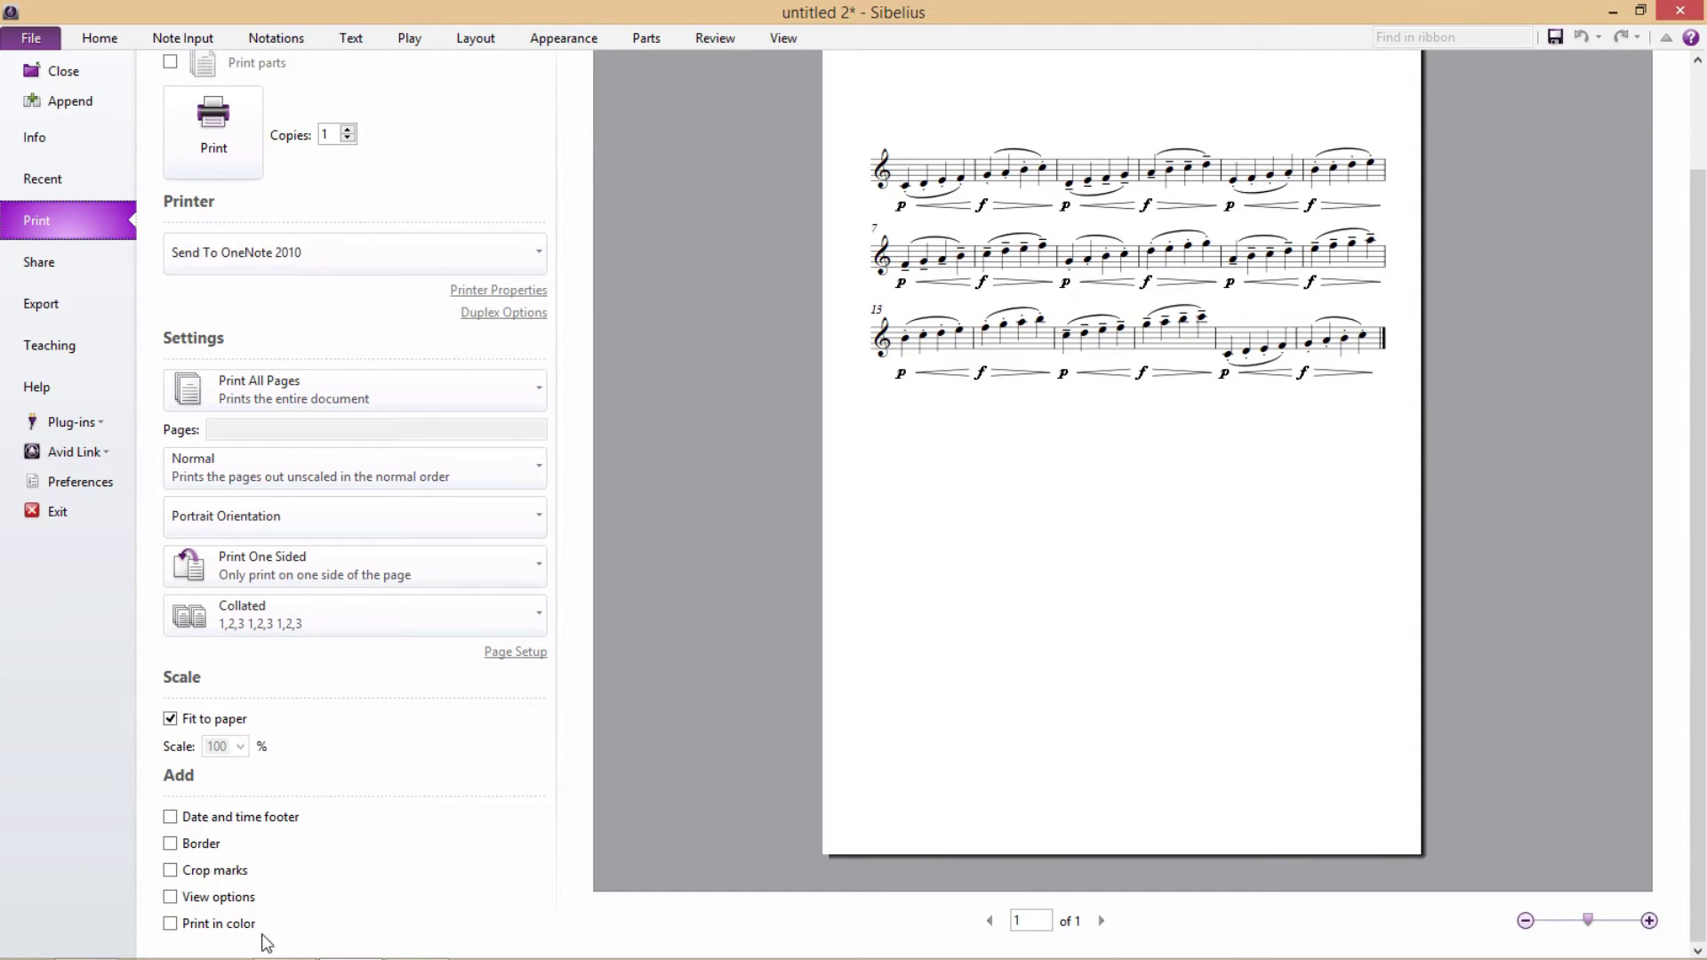
{"action": "left_click", "coordinate": [170, 924]}
{"action": "scroll", "coordinate": [1017, 645], "scroll_direction": "up", "scroll_amount": 2}
{"action": "scroll", "coordinate": [1017, 645], "scroll_direction": "up", "scroll_amount": 1}
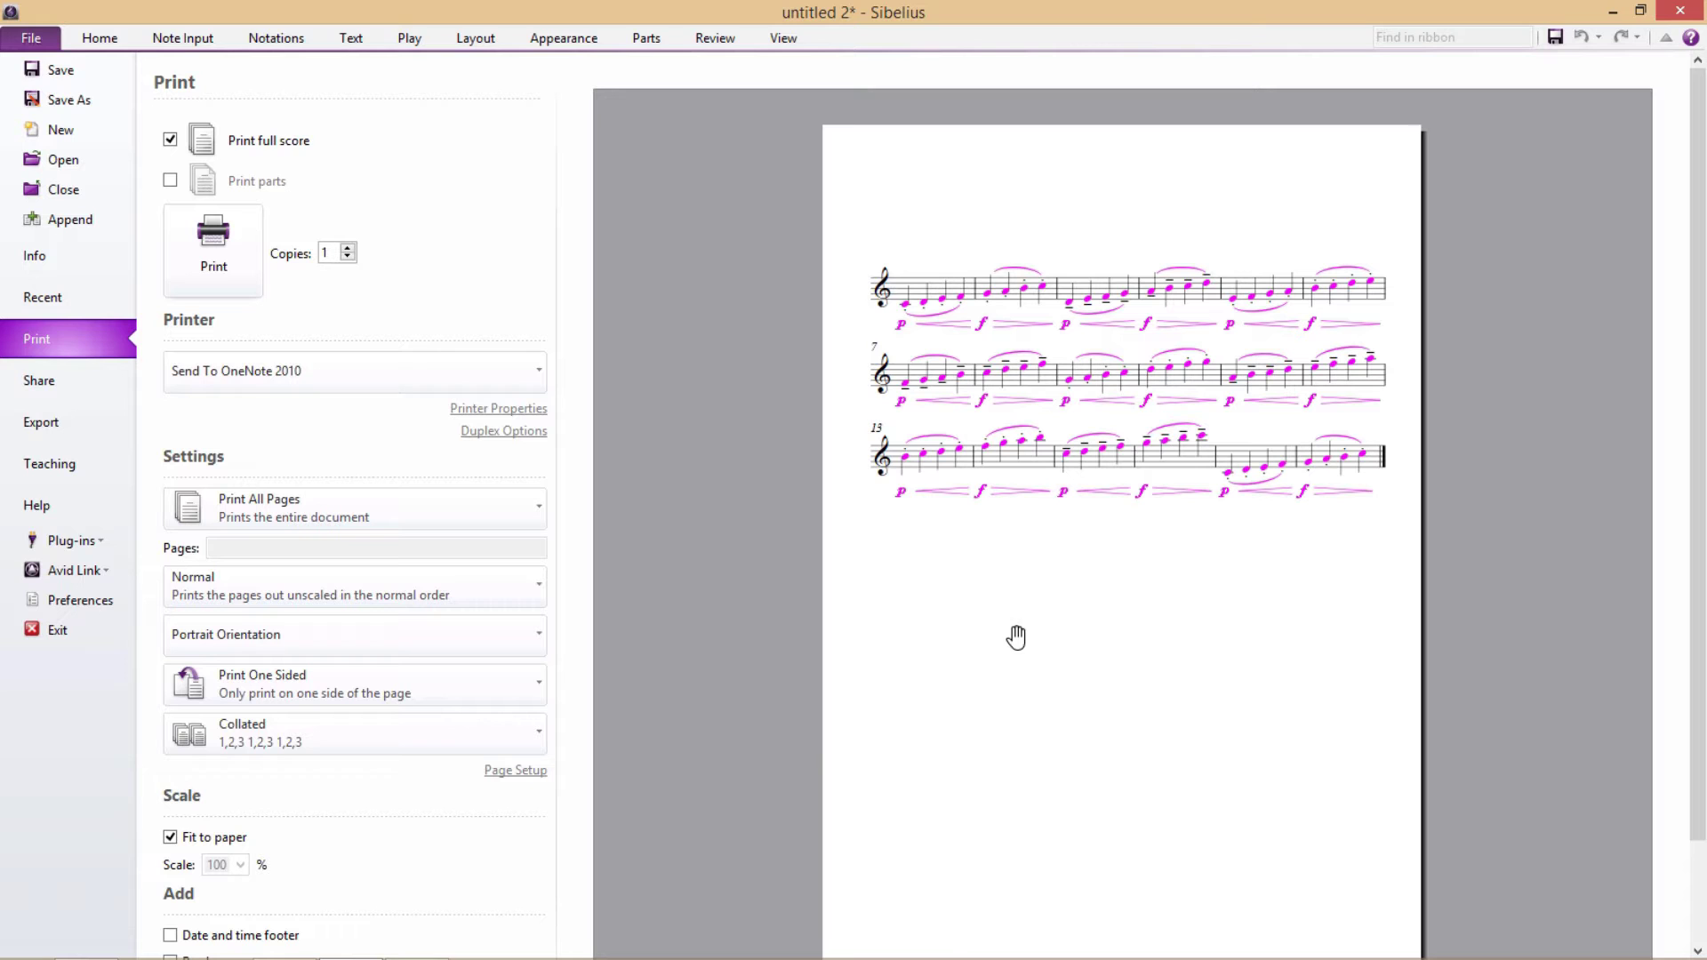
{"action": "left_click", "coordinate": [95, 39]}
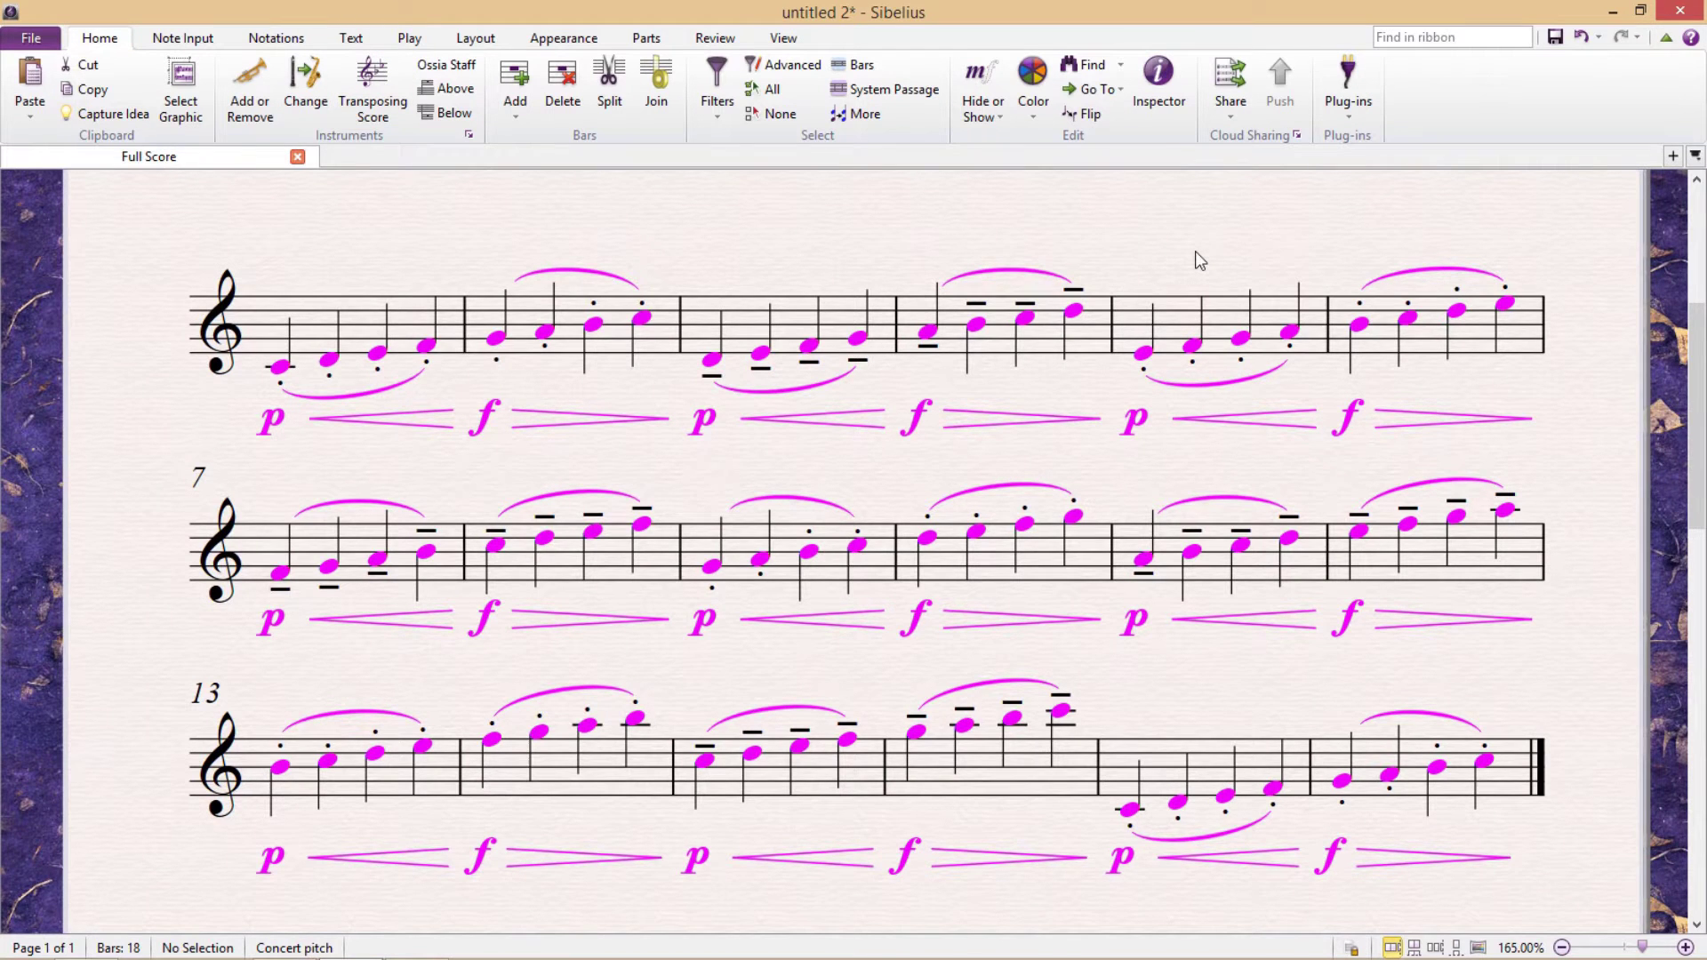
- Reset the design of the bar 3 p dynamic, followed by that of all the music in the score
{"action": "left_click", "coordinate": [711, 424]}
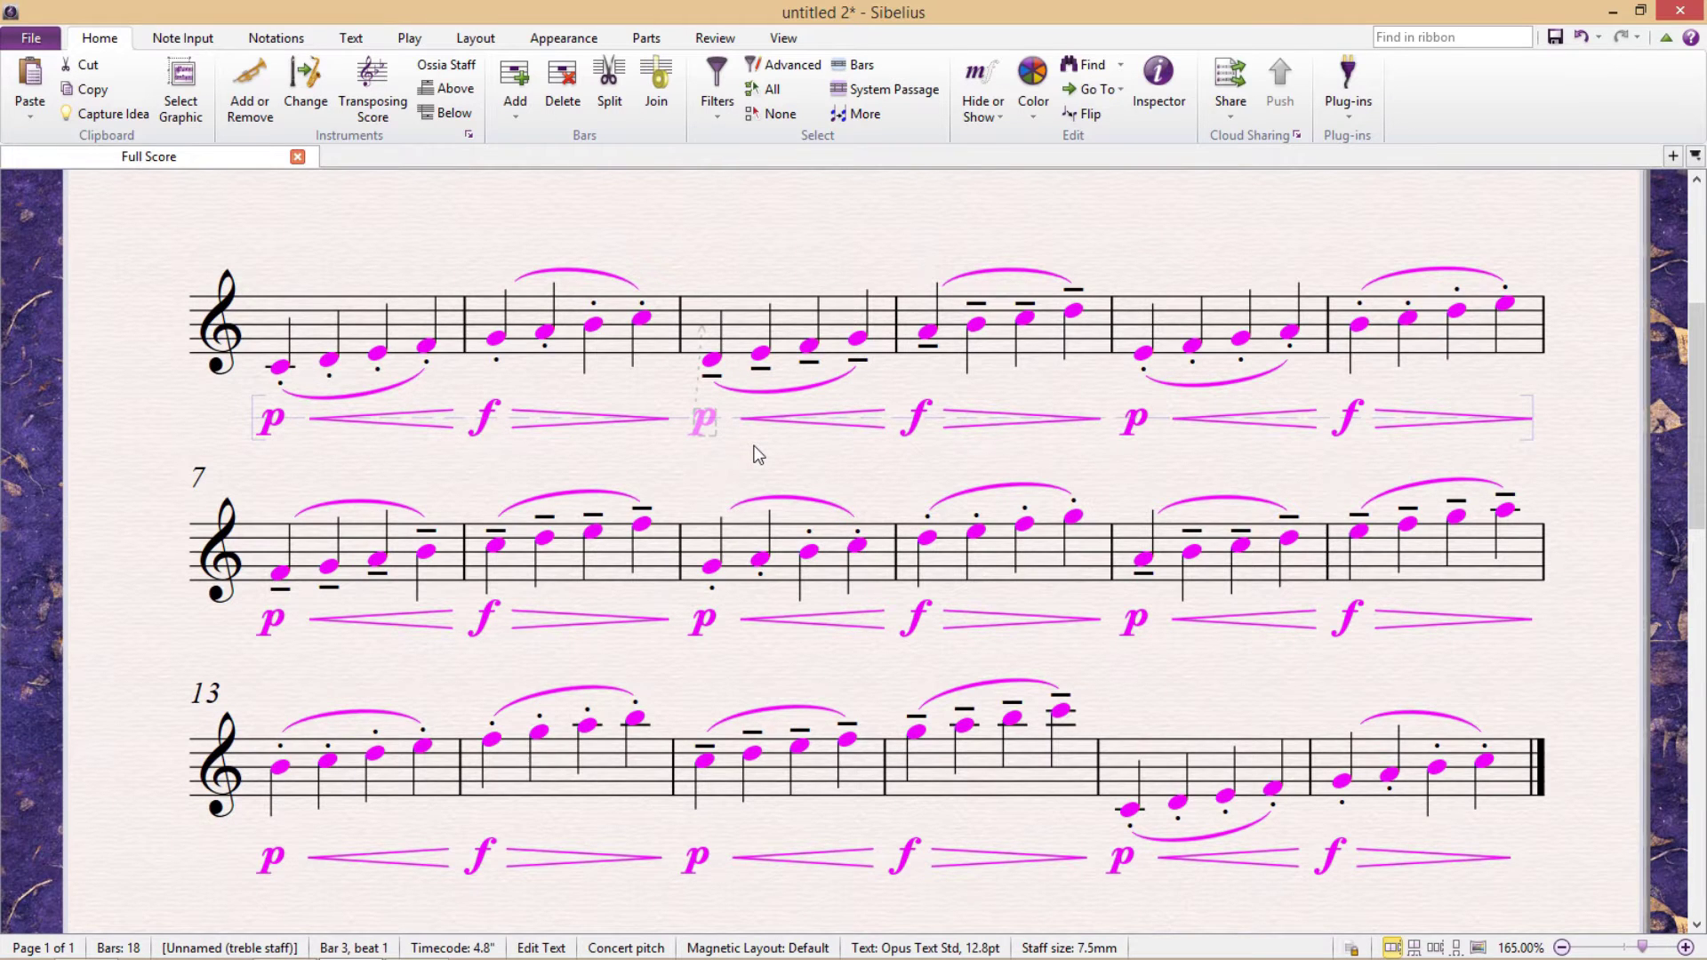
{"action": "key", "text": "Escape"}
{"action": "key", "text": "ctrl+shift+d"}
{"action": "key", "text": "Escape"}
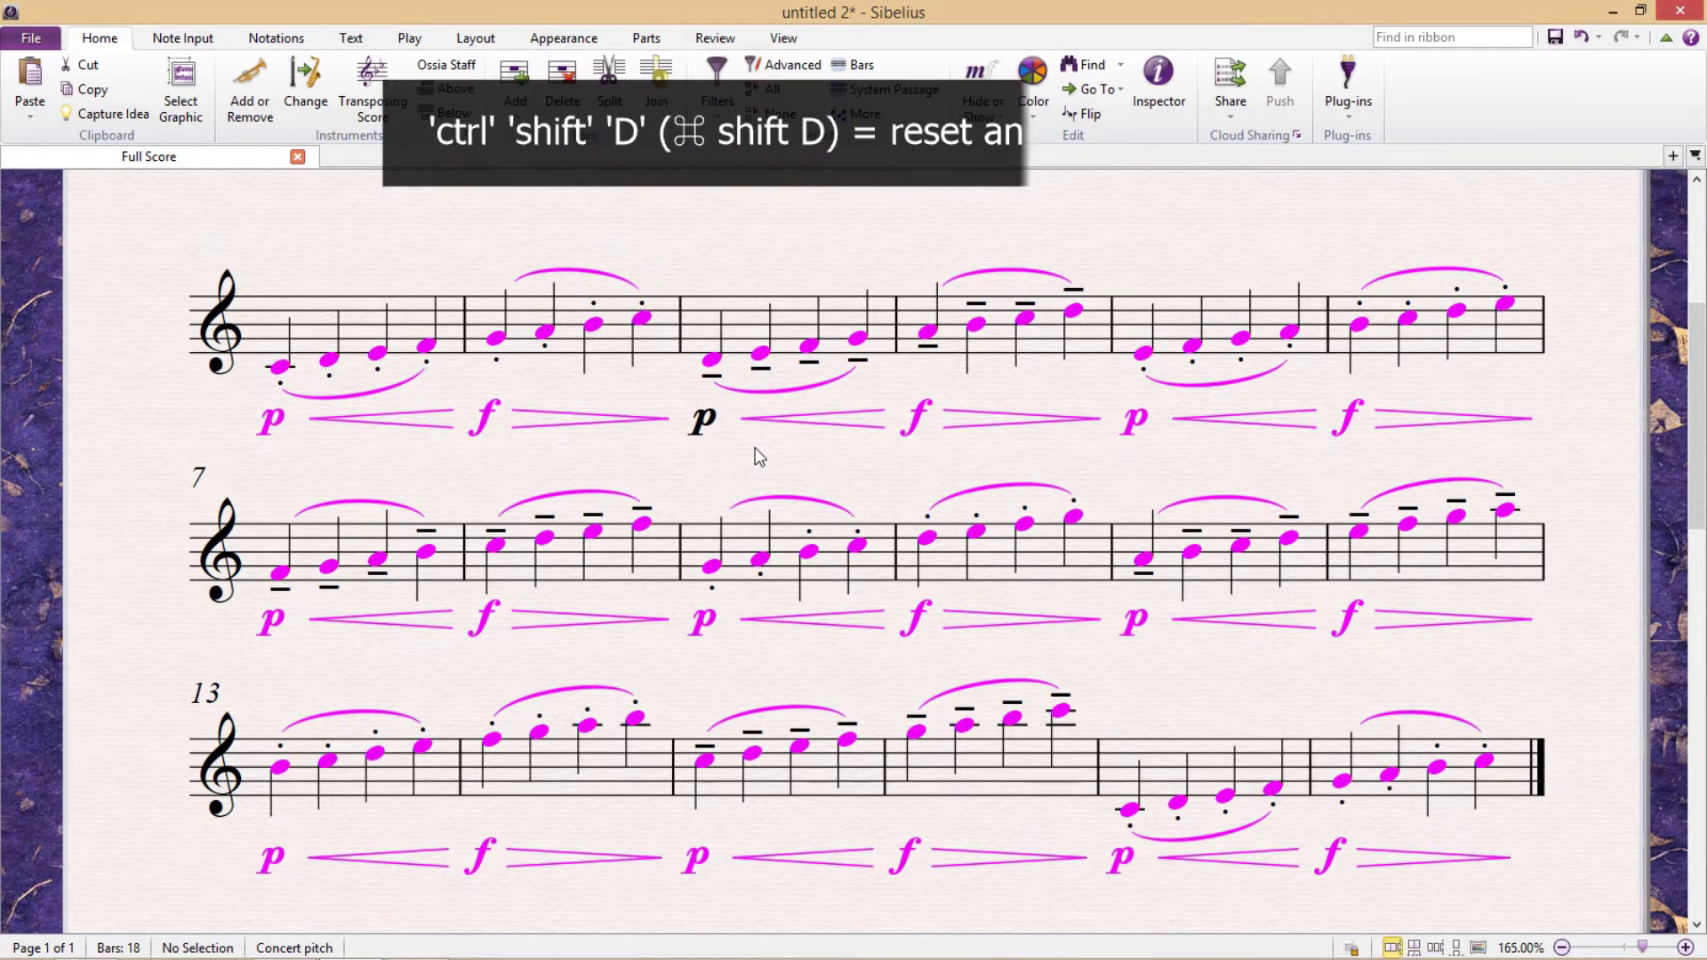
{"action": "key", "text": "ctrl+a"}
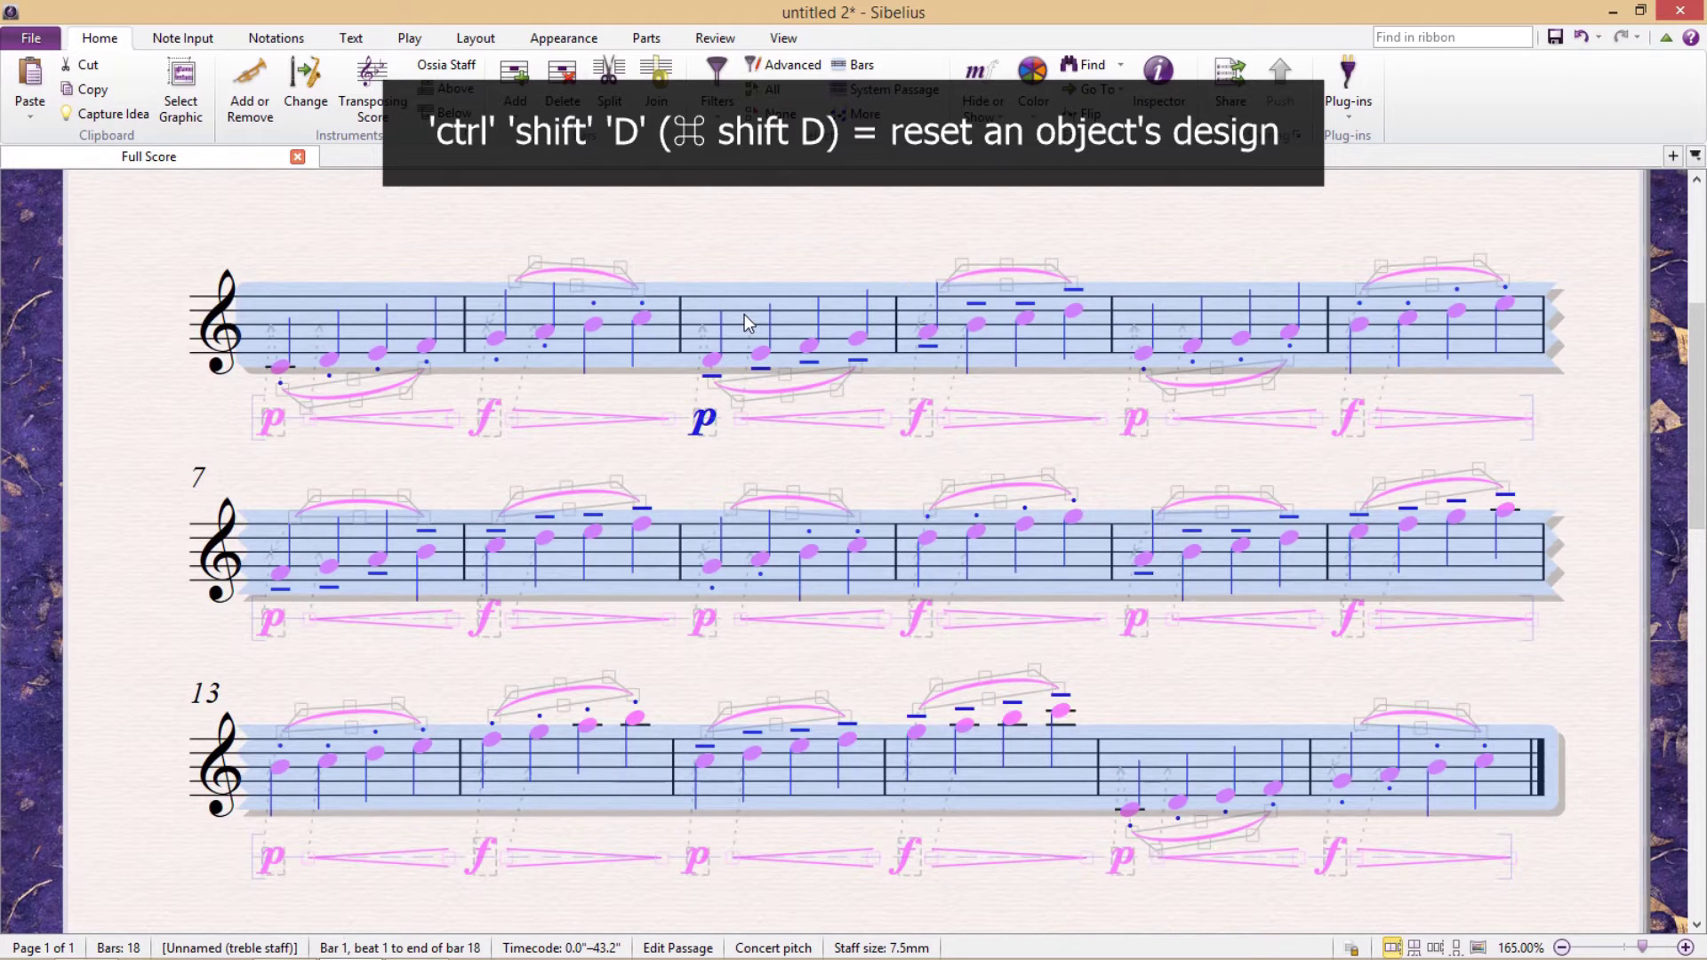
{"action": "left_click", "coordinate": [833, 255]}
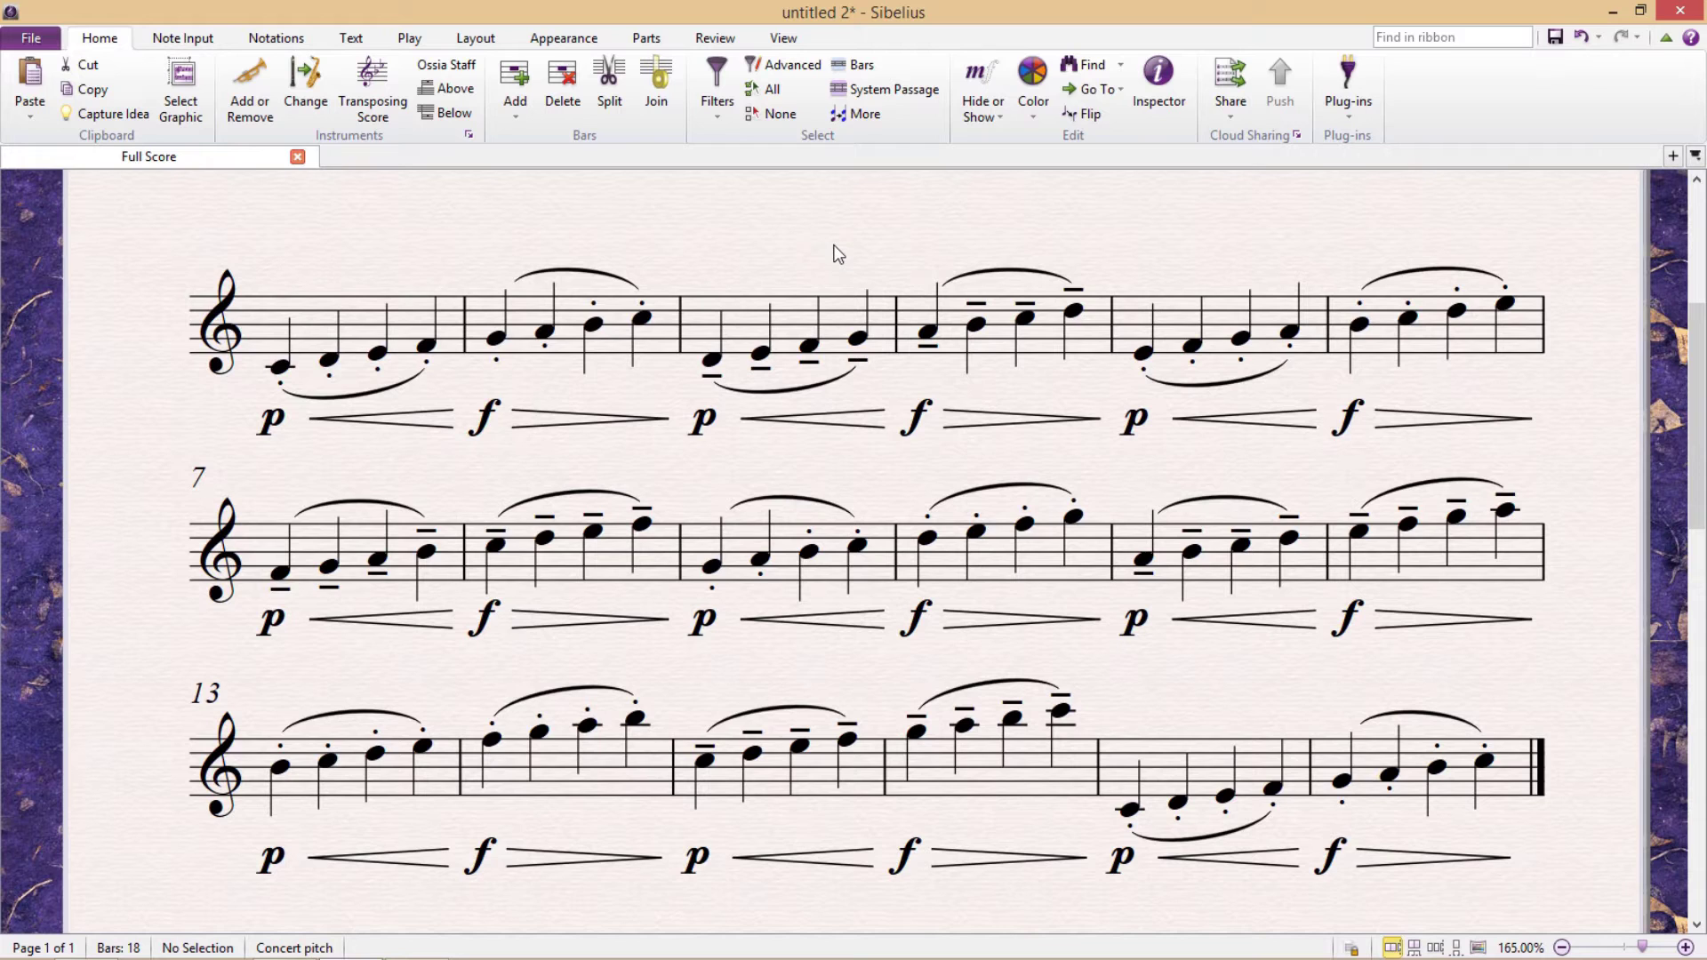
- Run the Color Pitches plug-in on the whole staff and assign yellow to C and light green to D
{"action": "triple_click", "coordinate": [712, 339]}
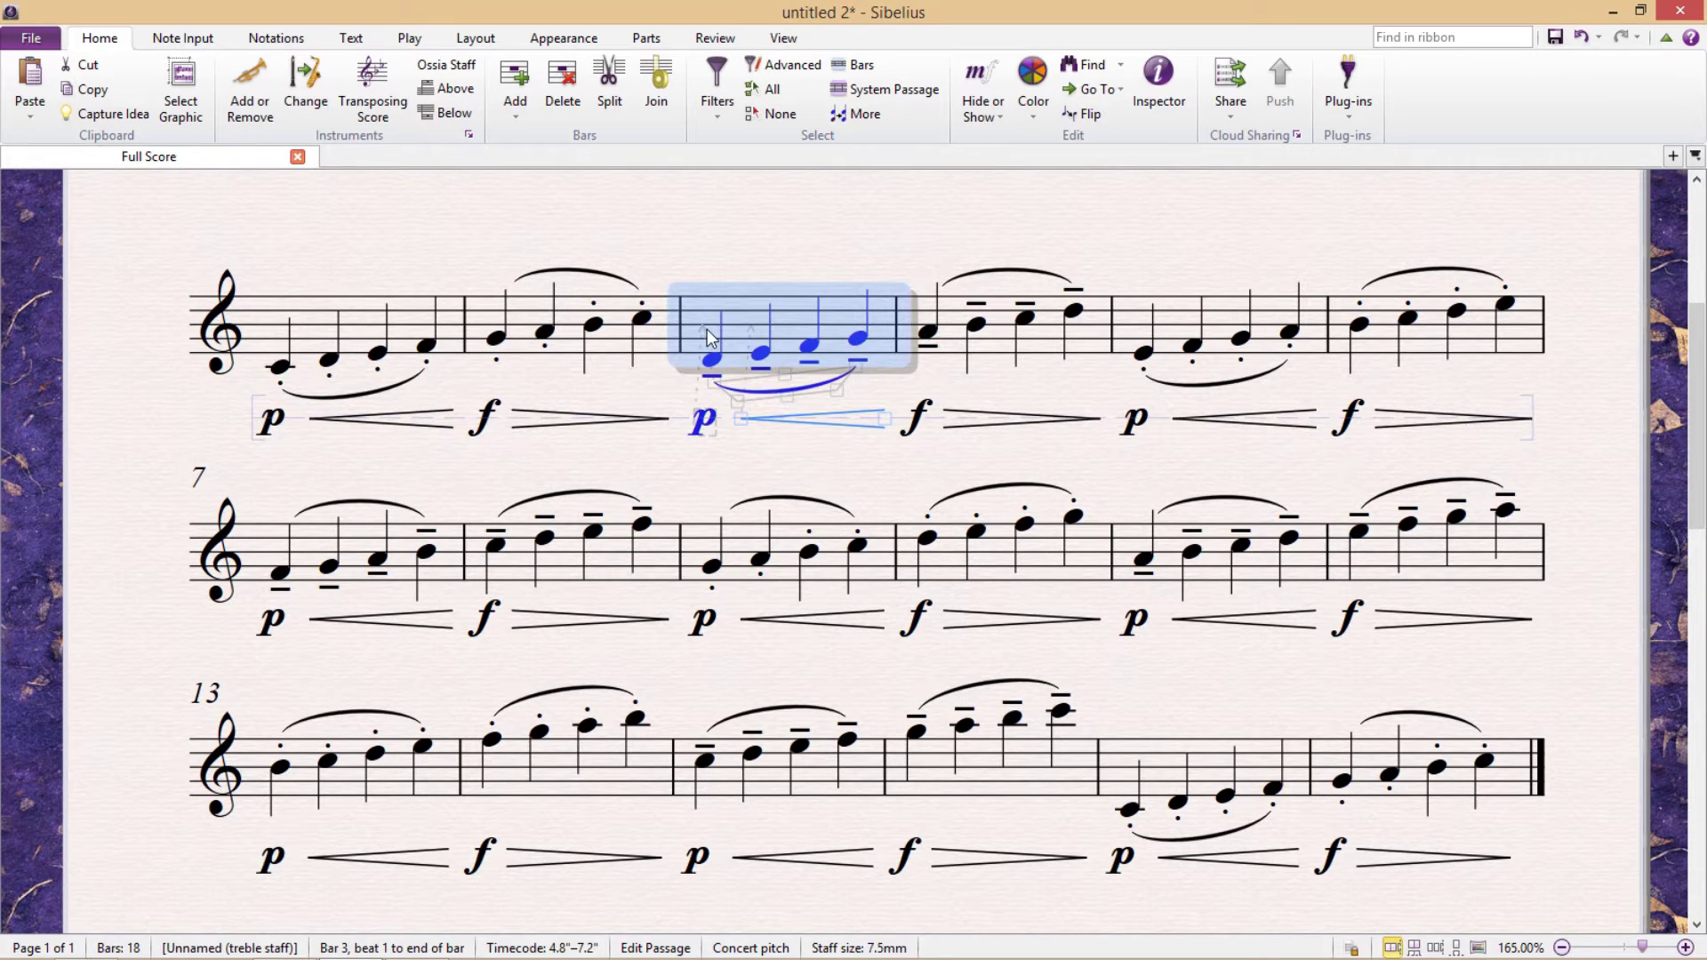
{"action": "left_click", "coordinate": [194, 41]}
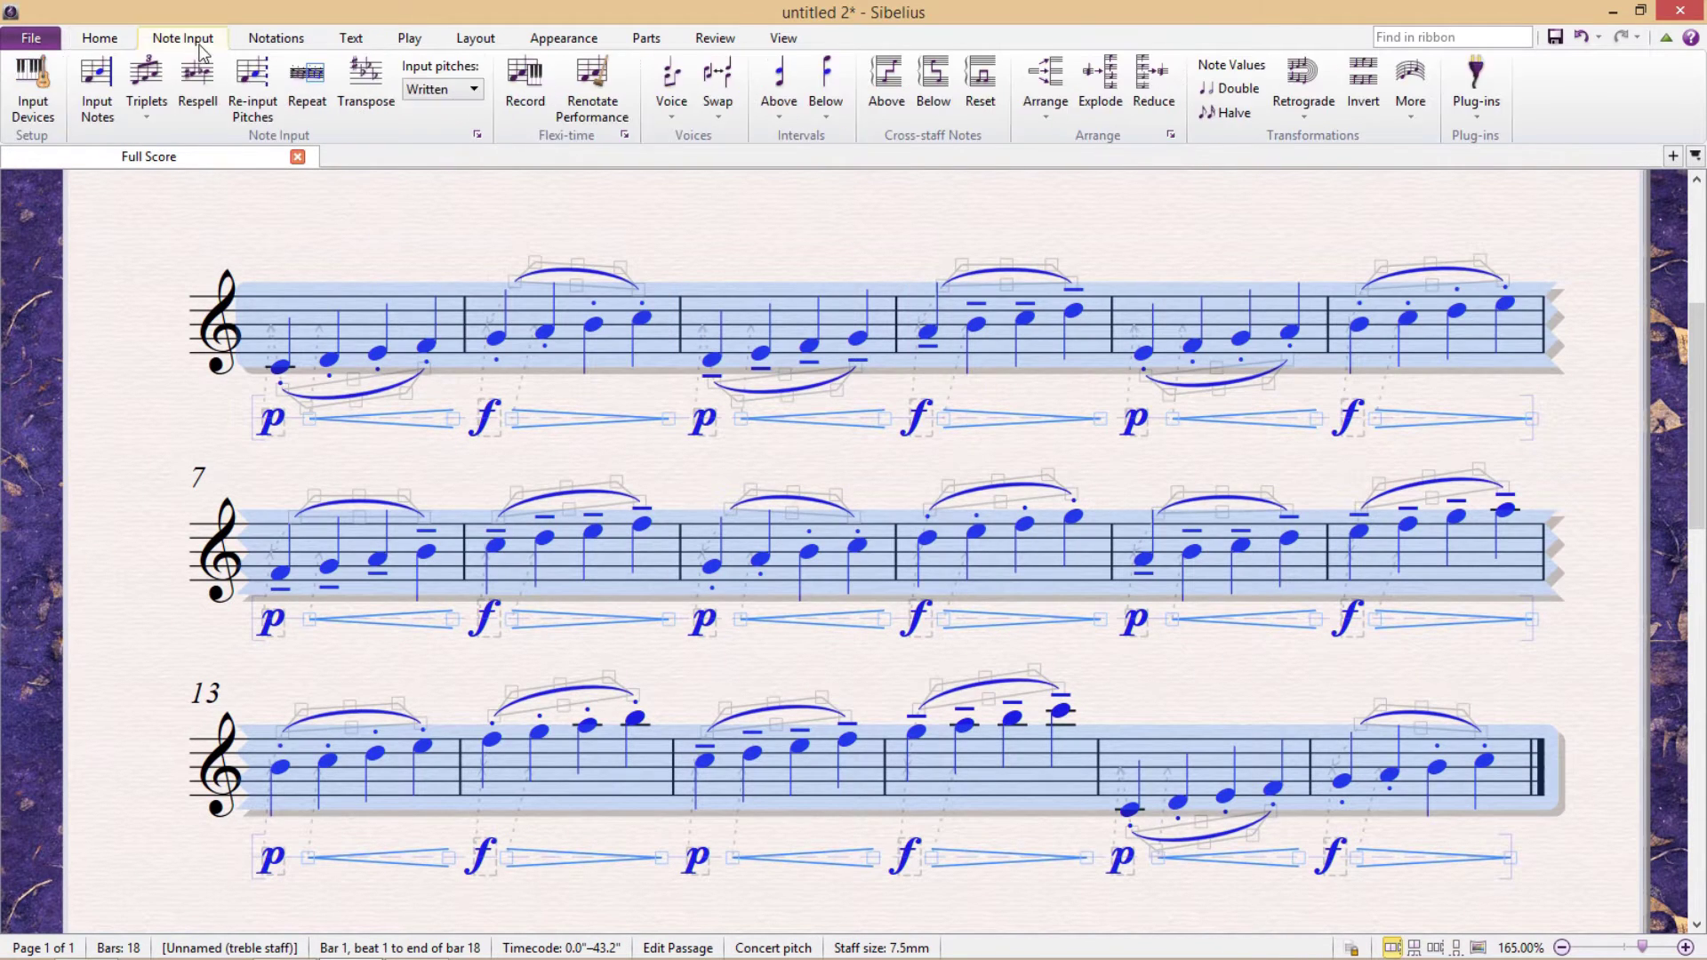
{"action": "left_click", "coordinate": [1482, 101]}
{"action": "scroll", "coordinate": [1555, 436], "scroll_direction": "down", "scroll_amount": 4}
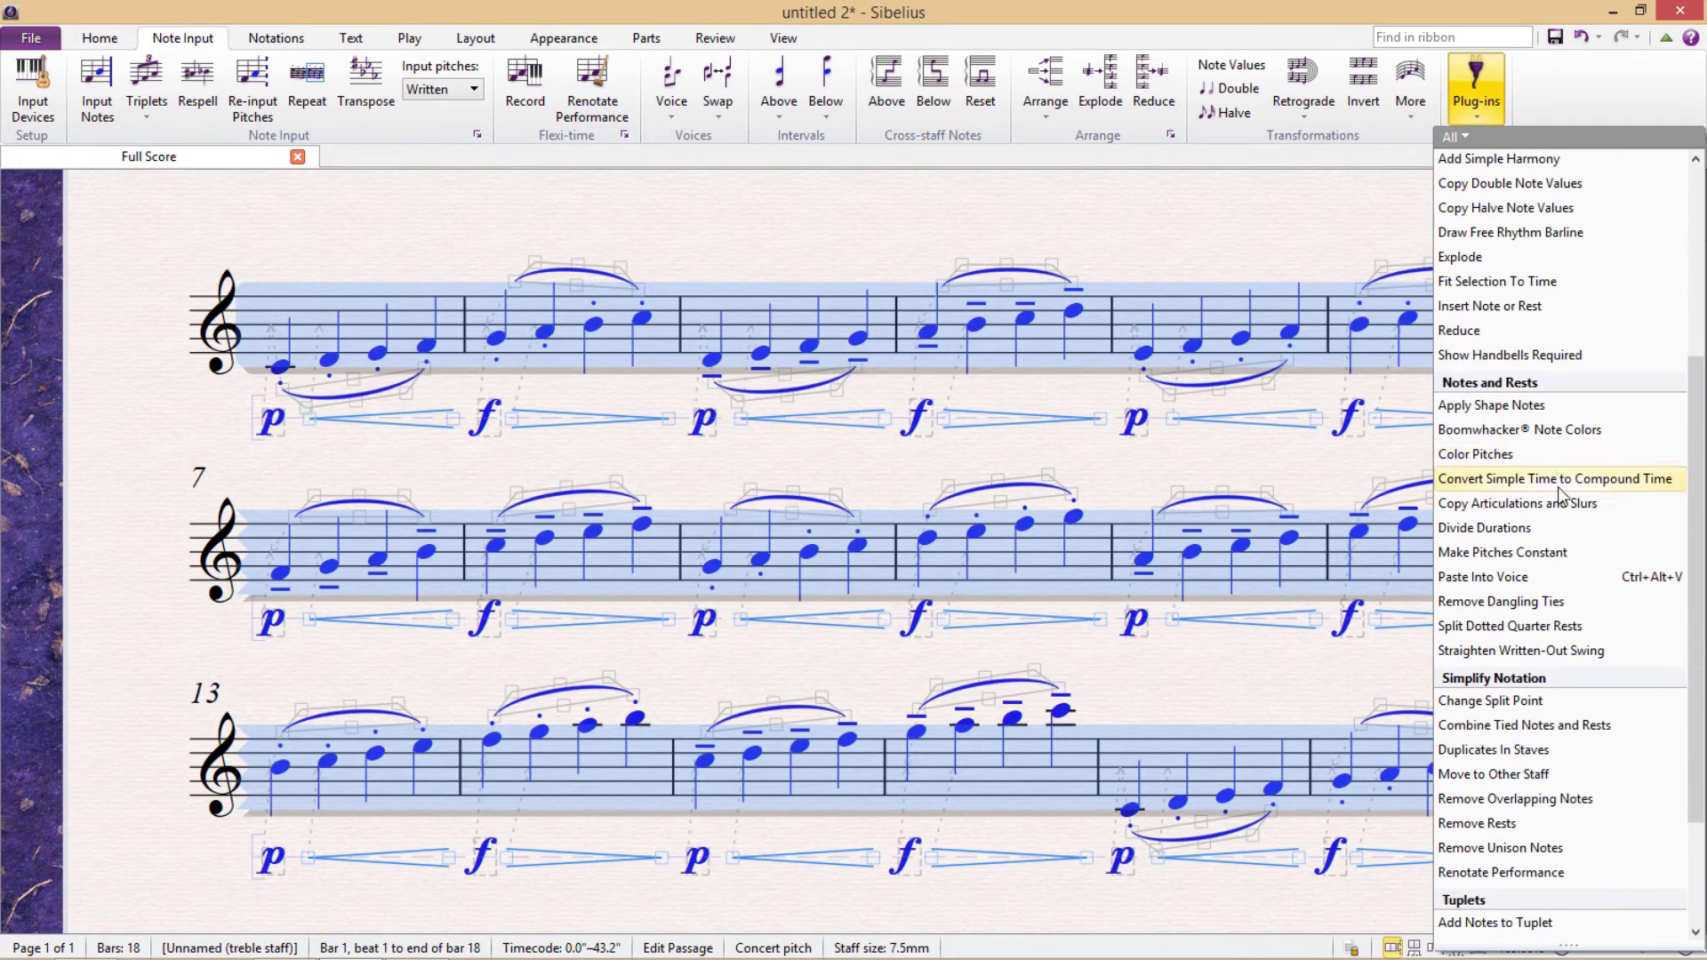
{"action": "left_click", "coordinate": [1529, 452]}
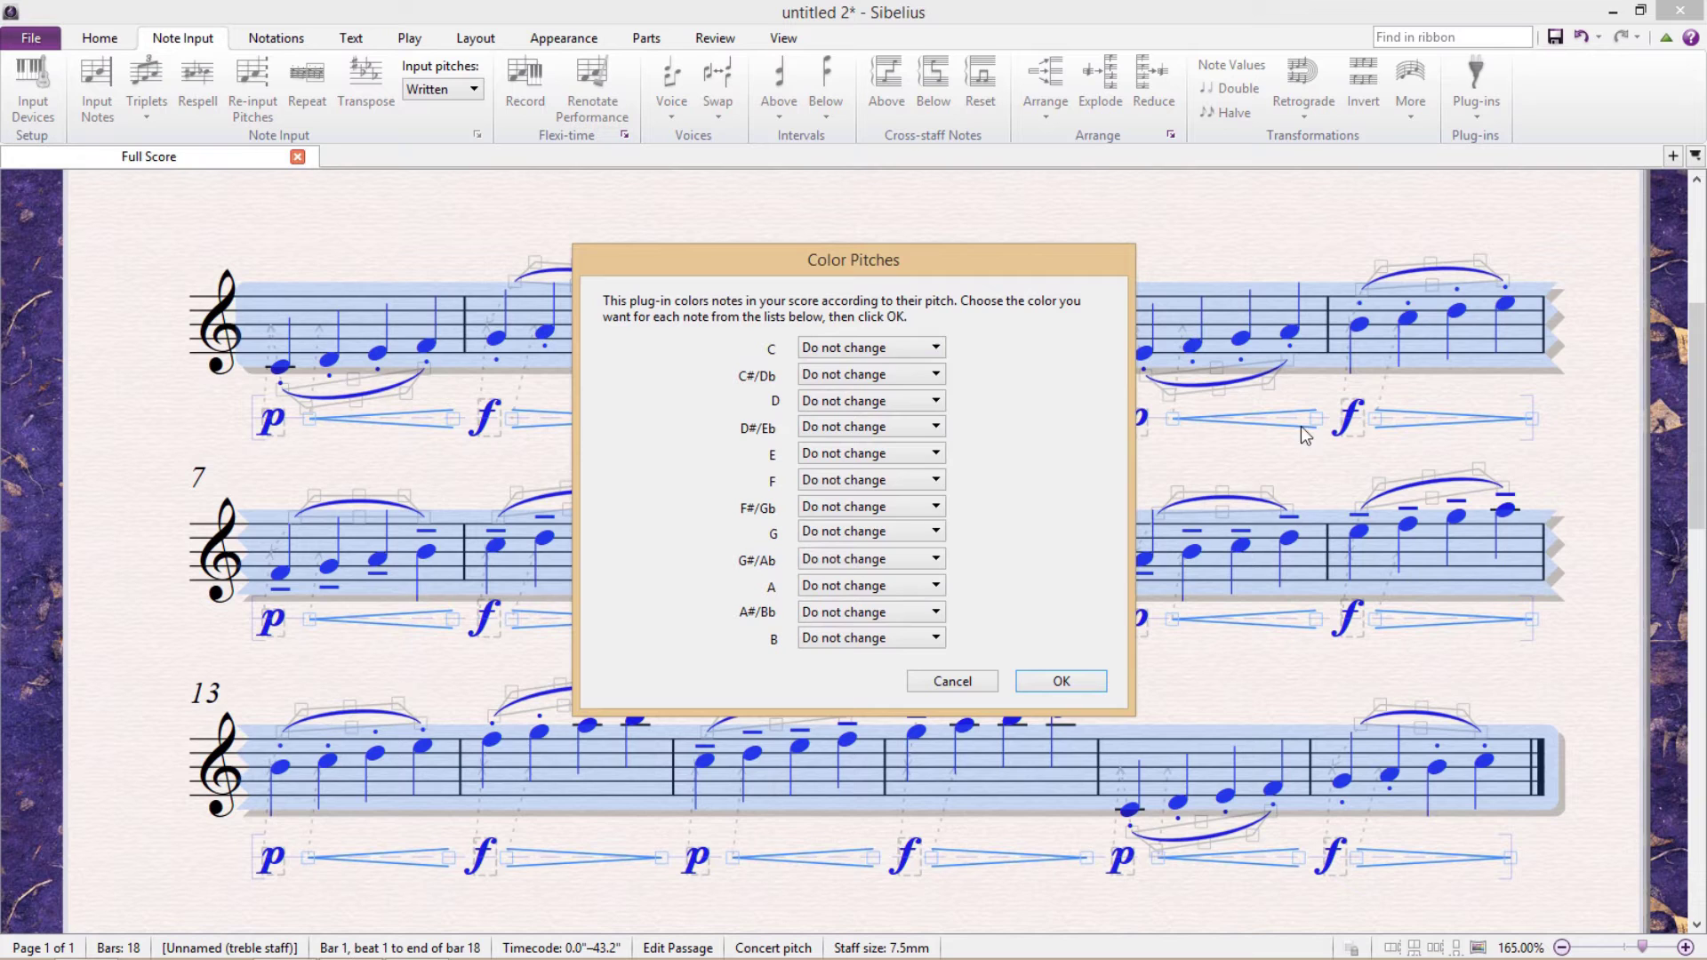
{"action": "left_click", "coordinate": [916, 346]}
{"action": "left_click", "coordinate": [902, 382]}
{"action": "left_click", "coordinate": [888, 402]}
{"action": "left_click", "coordinate": [840, 442]}
- Assign medium green to E, light blue to F and medium blue to G in the Color Pitches settings
{"action": "left_click", "coordinate": [869, 455]}
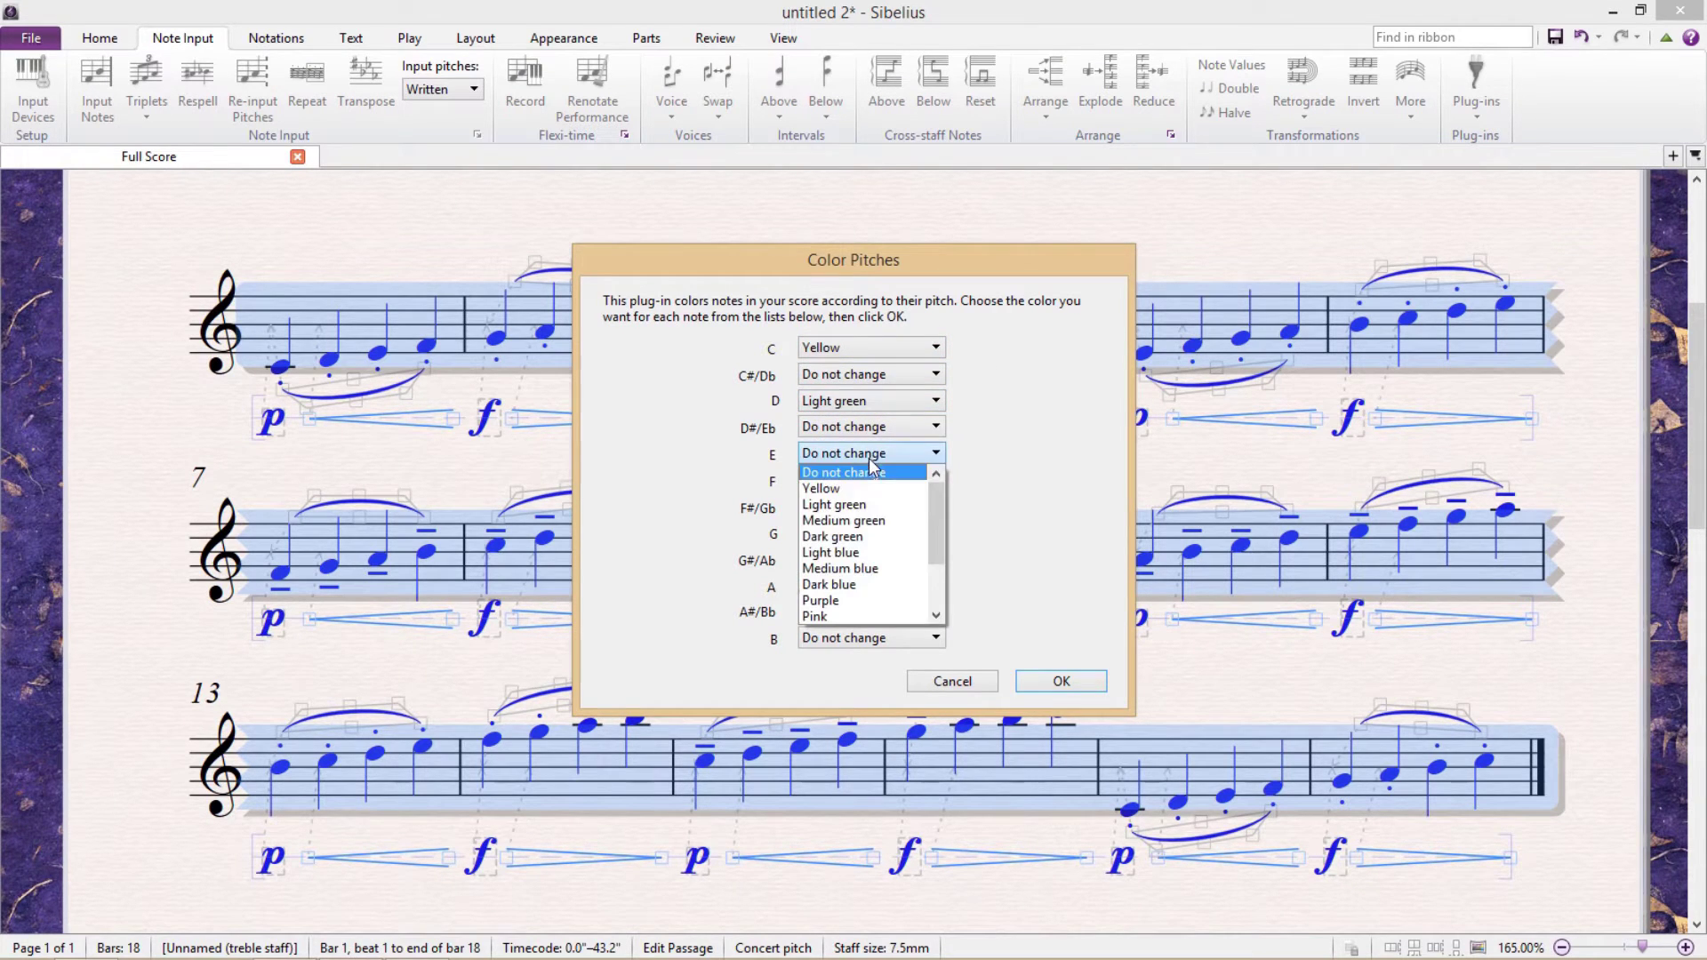
{"action": "left_click", "coordinate": [867, 521]}
{"action": "left_click", "coordinate": [868, 481]}
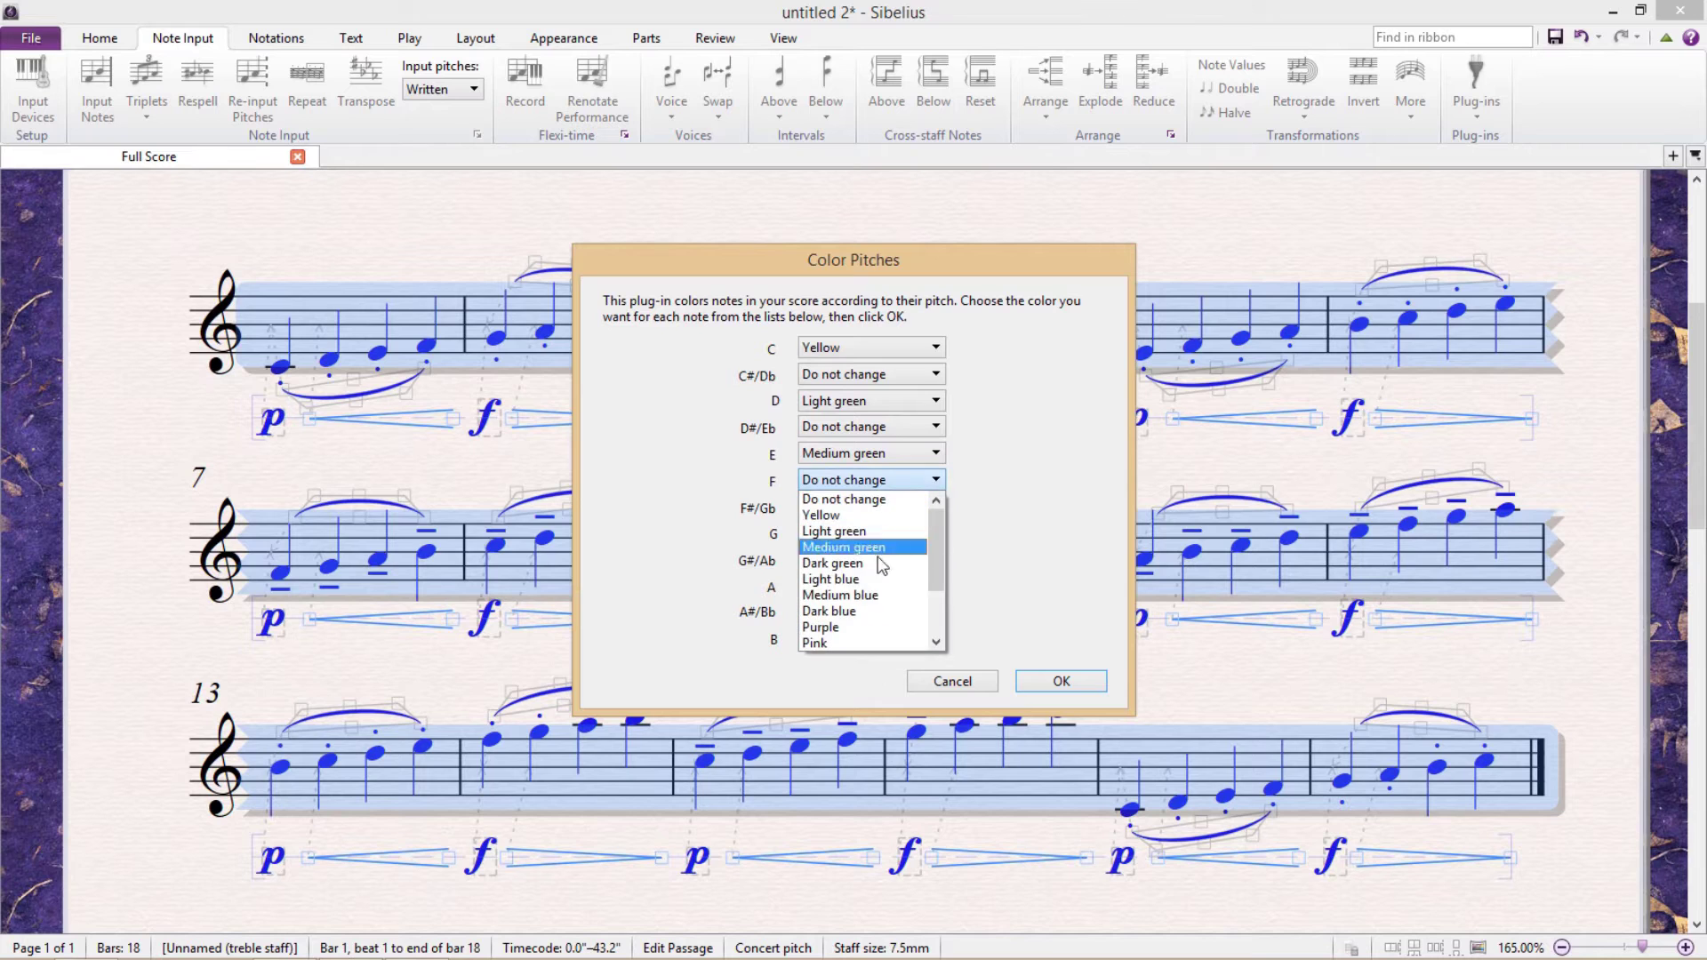
{"action": "left_click", "coordinate": [875, 579]}
{"action": "left_click", "coordinate": [864, 532]}
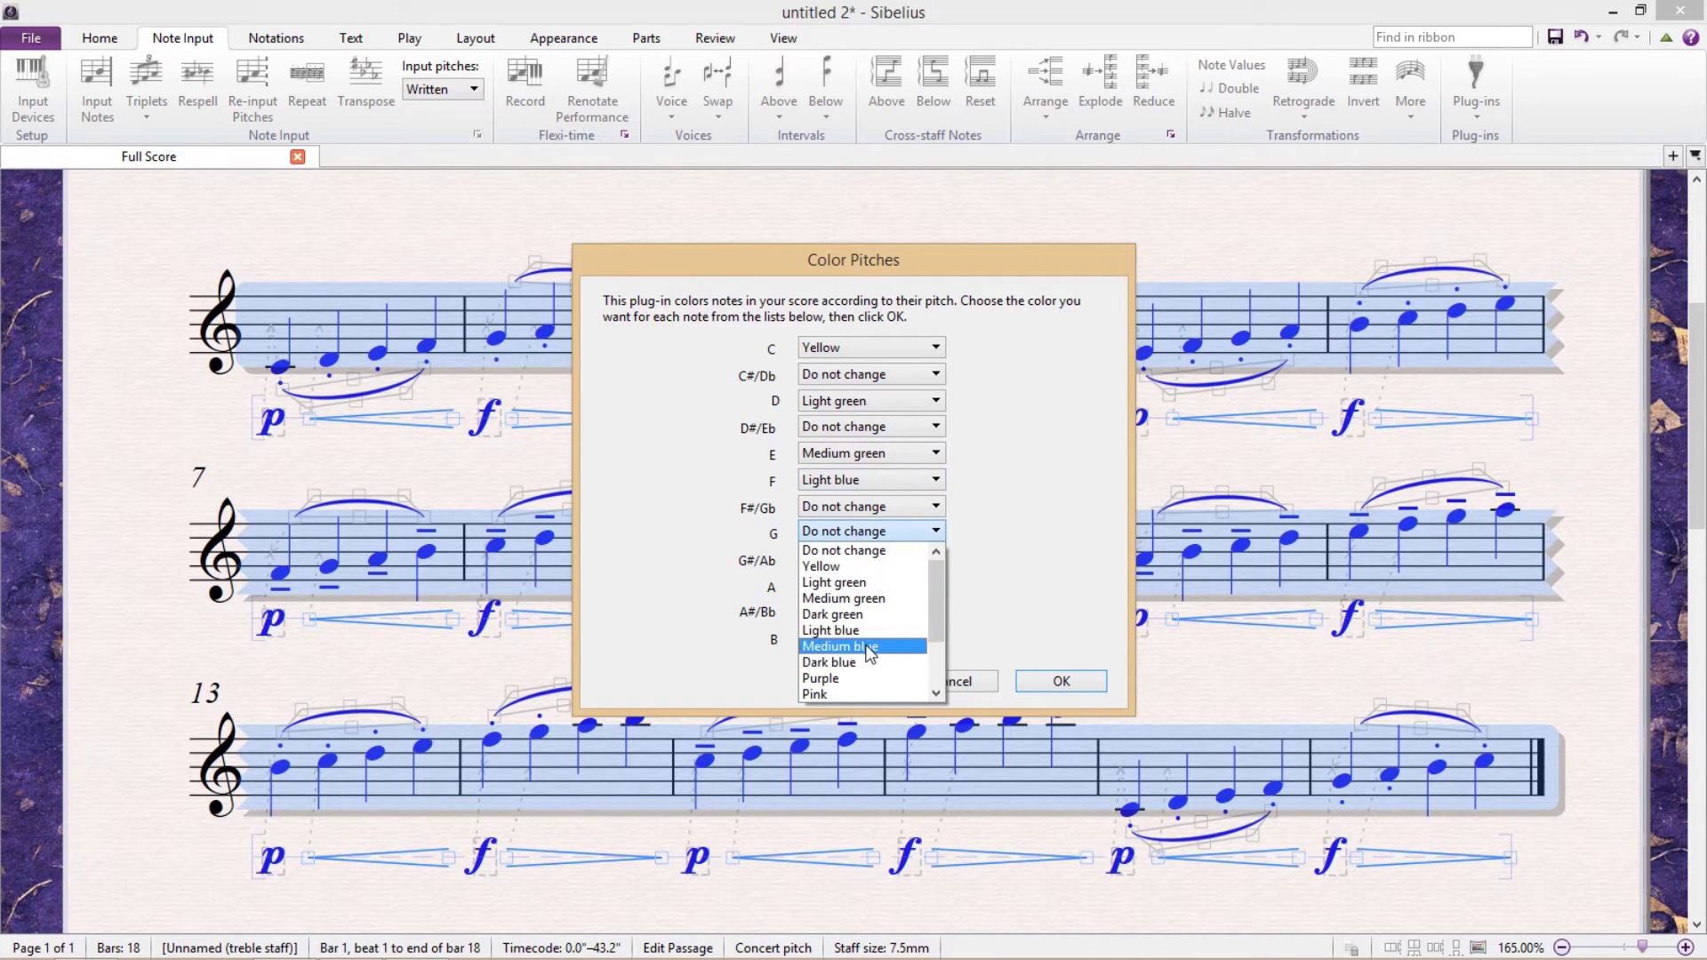
{"action": "left_click", "coordinate": [867, 648]}
- Assign purple to A and orange to B, and apply the pitch colours to the selected music
{"action": "left_click", "coordinate": [863, 587]}
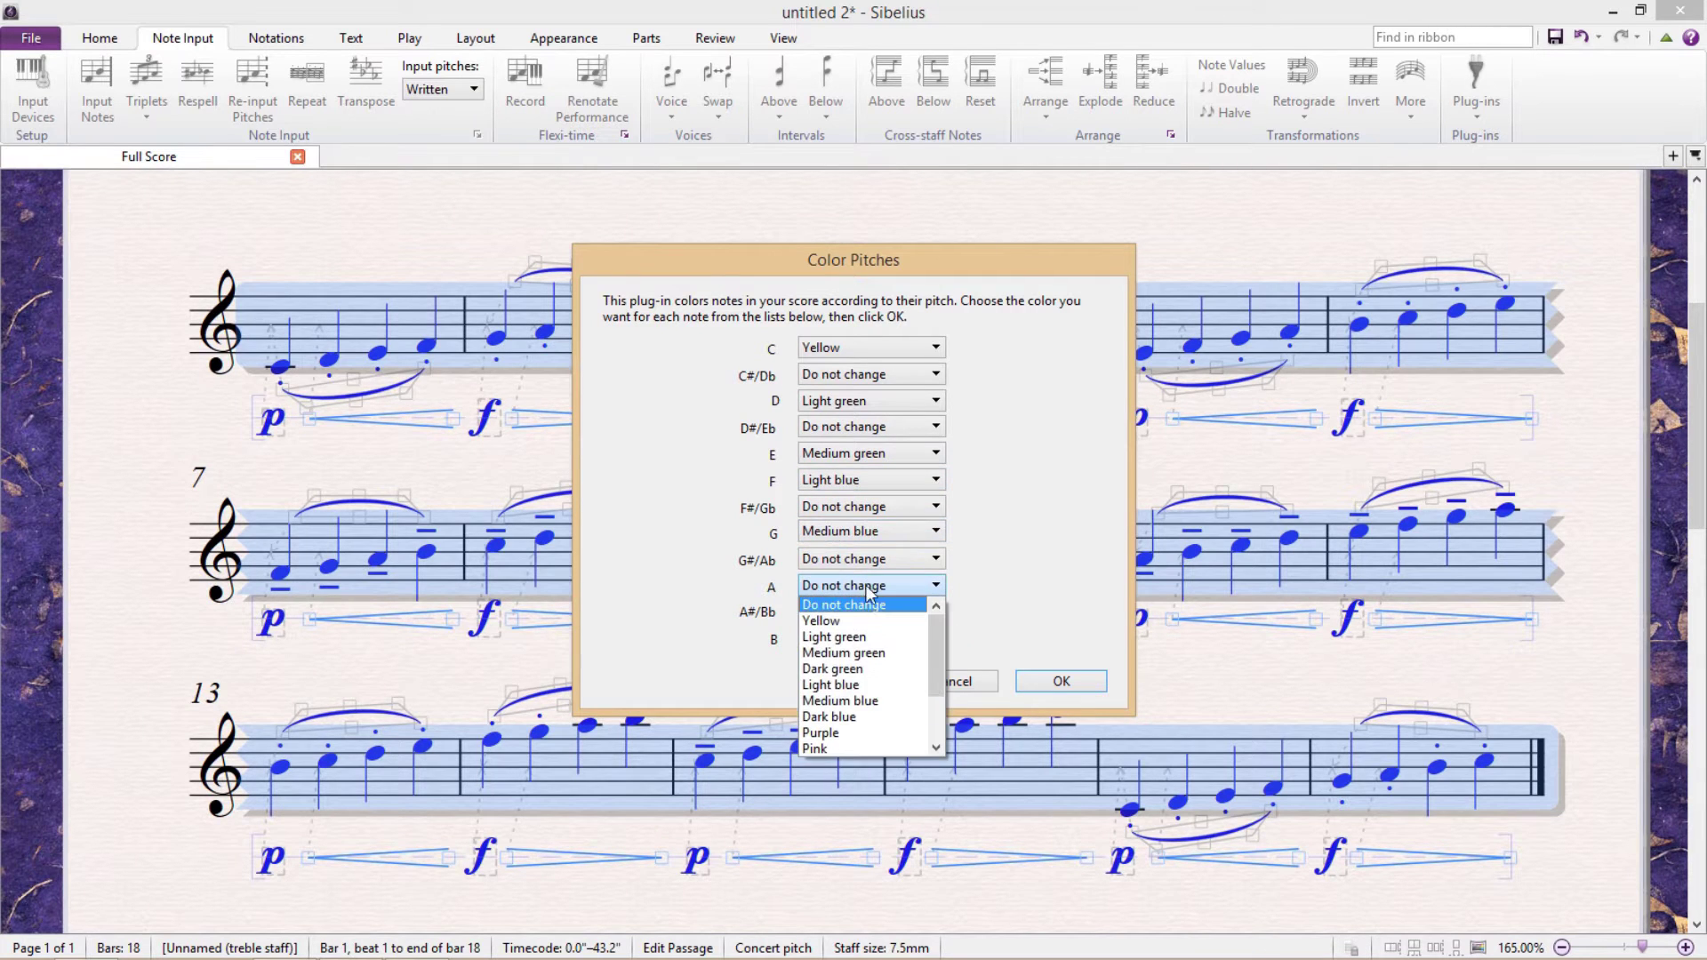
{"action": "left_click", "coordinate": [857, 732]}
{"action": "left_click", "coordinate": [847, 638]}
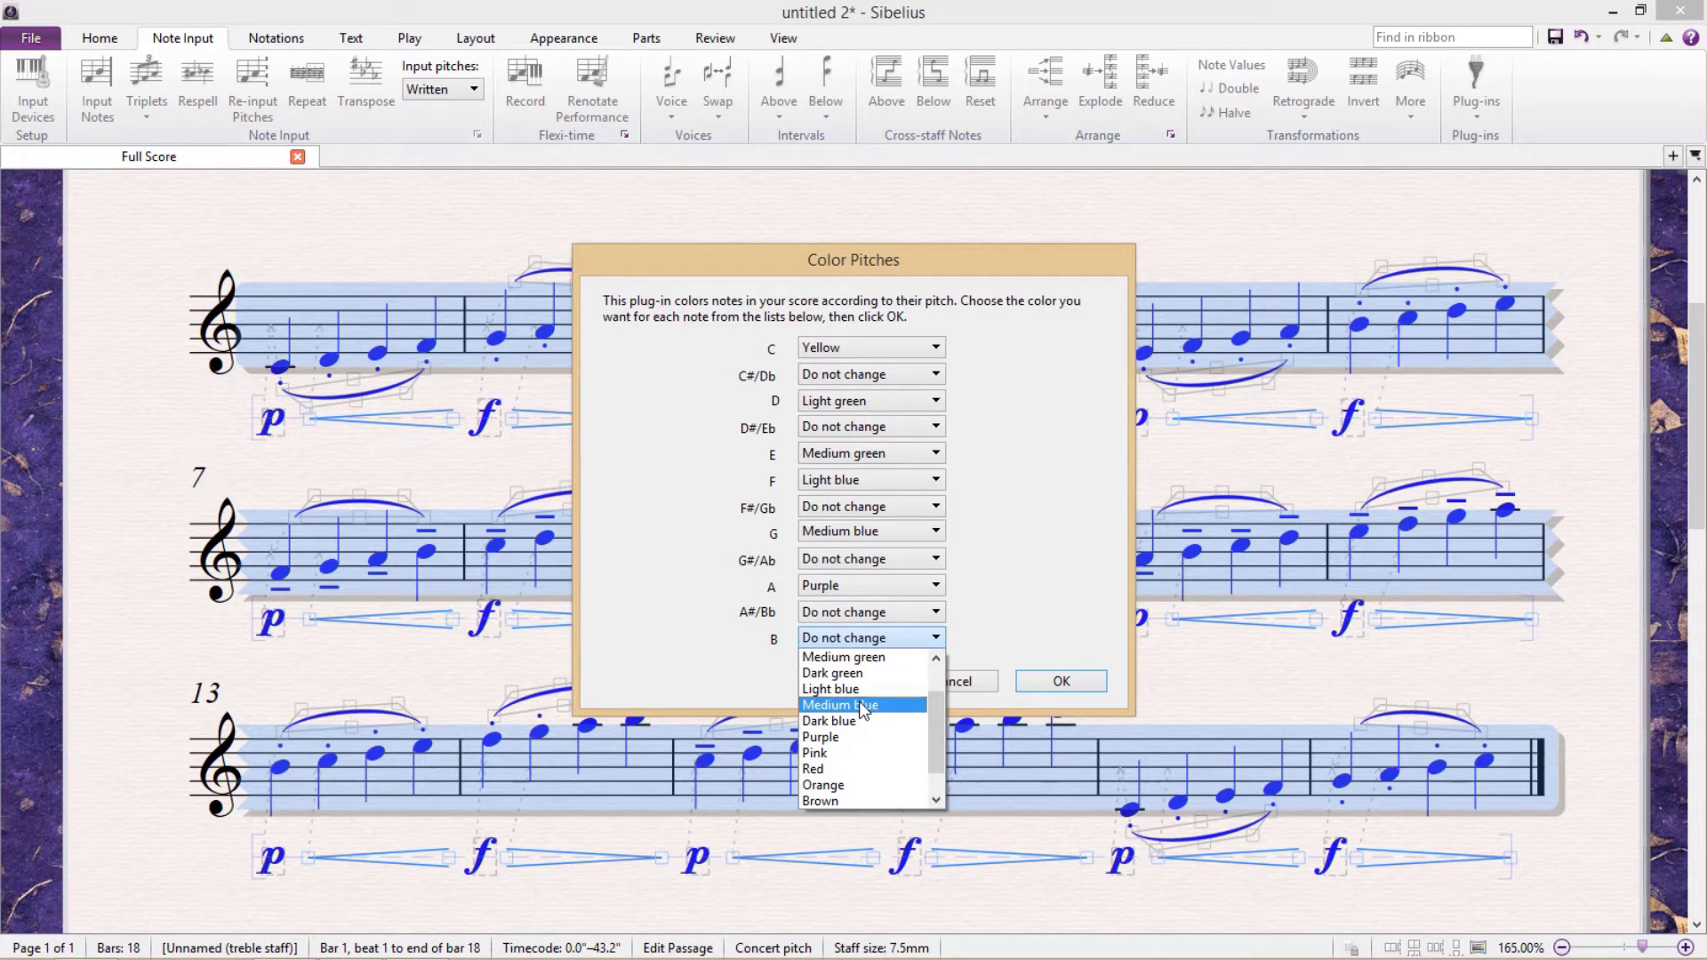
{"action": "scroll", "coordinate": [862, 721], "scroll_direction": "down", "scroll_amount": 1}
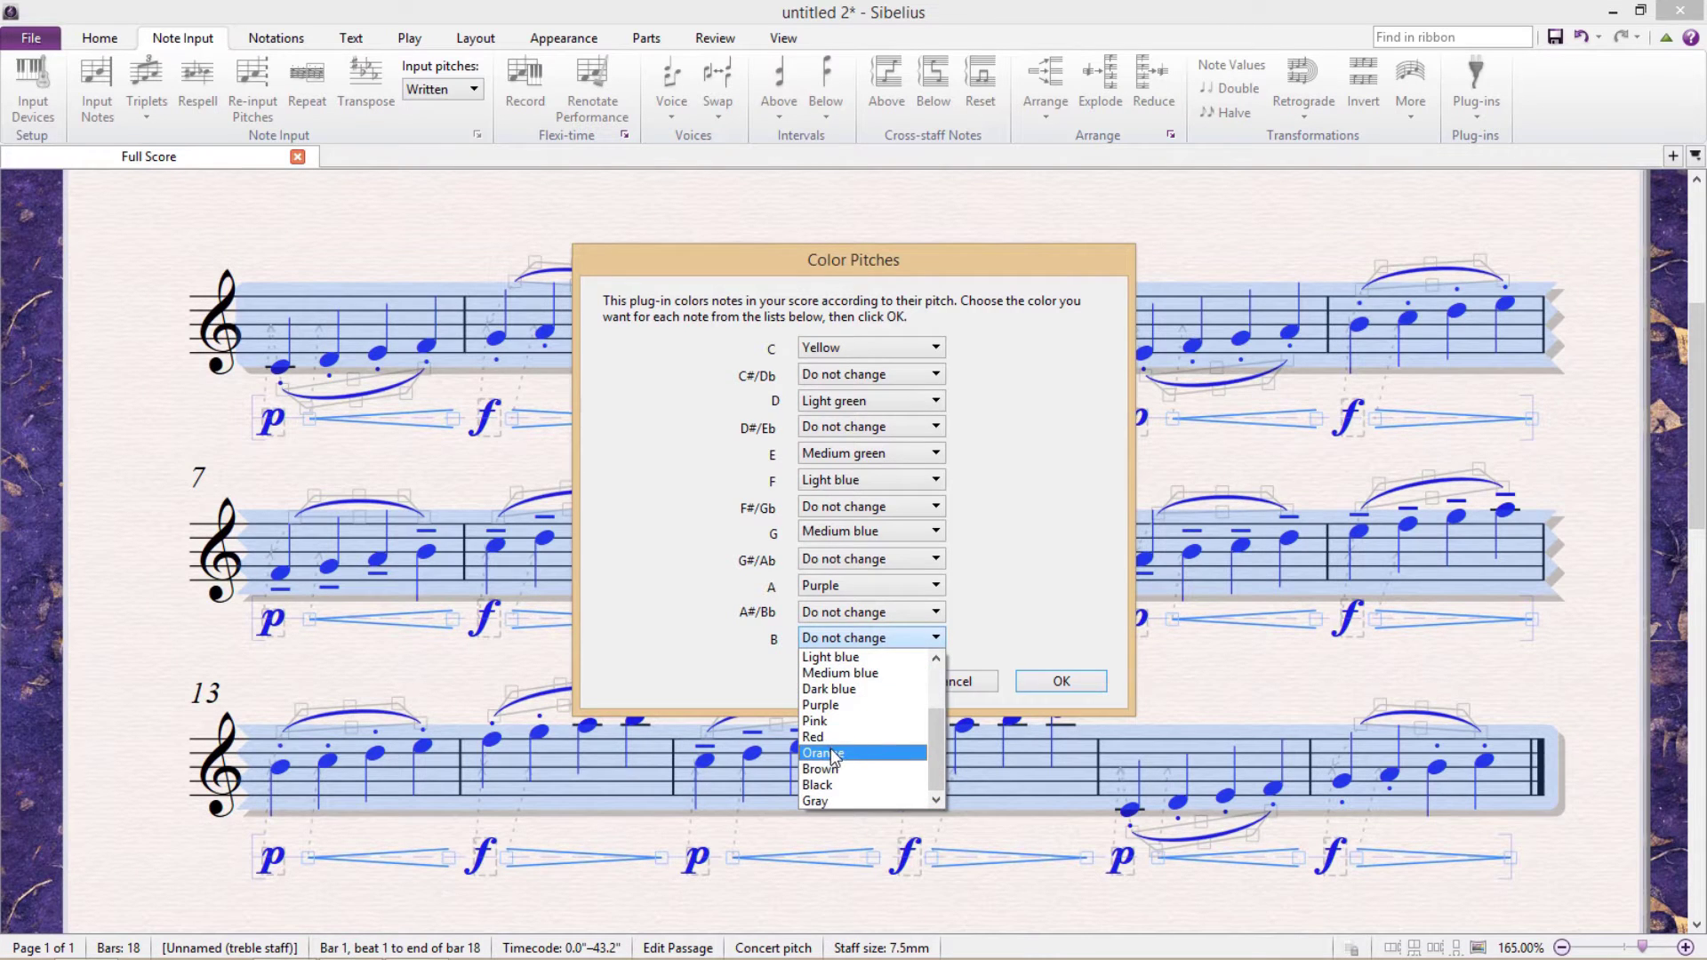
{"action": "left_click", "coordinate": [834, 753]}
{"action": "left_click", "coordinate": [1059, 685]}
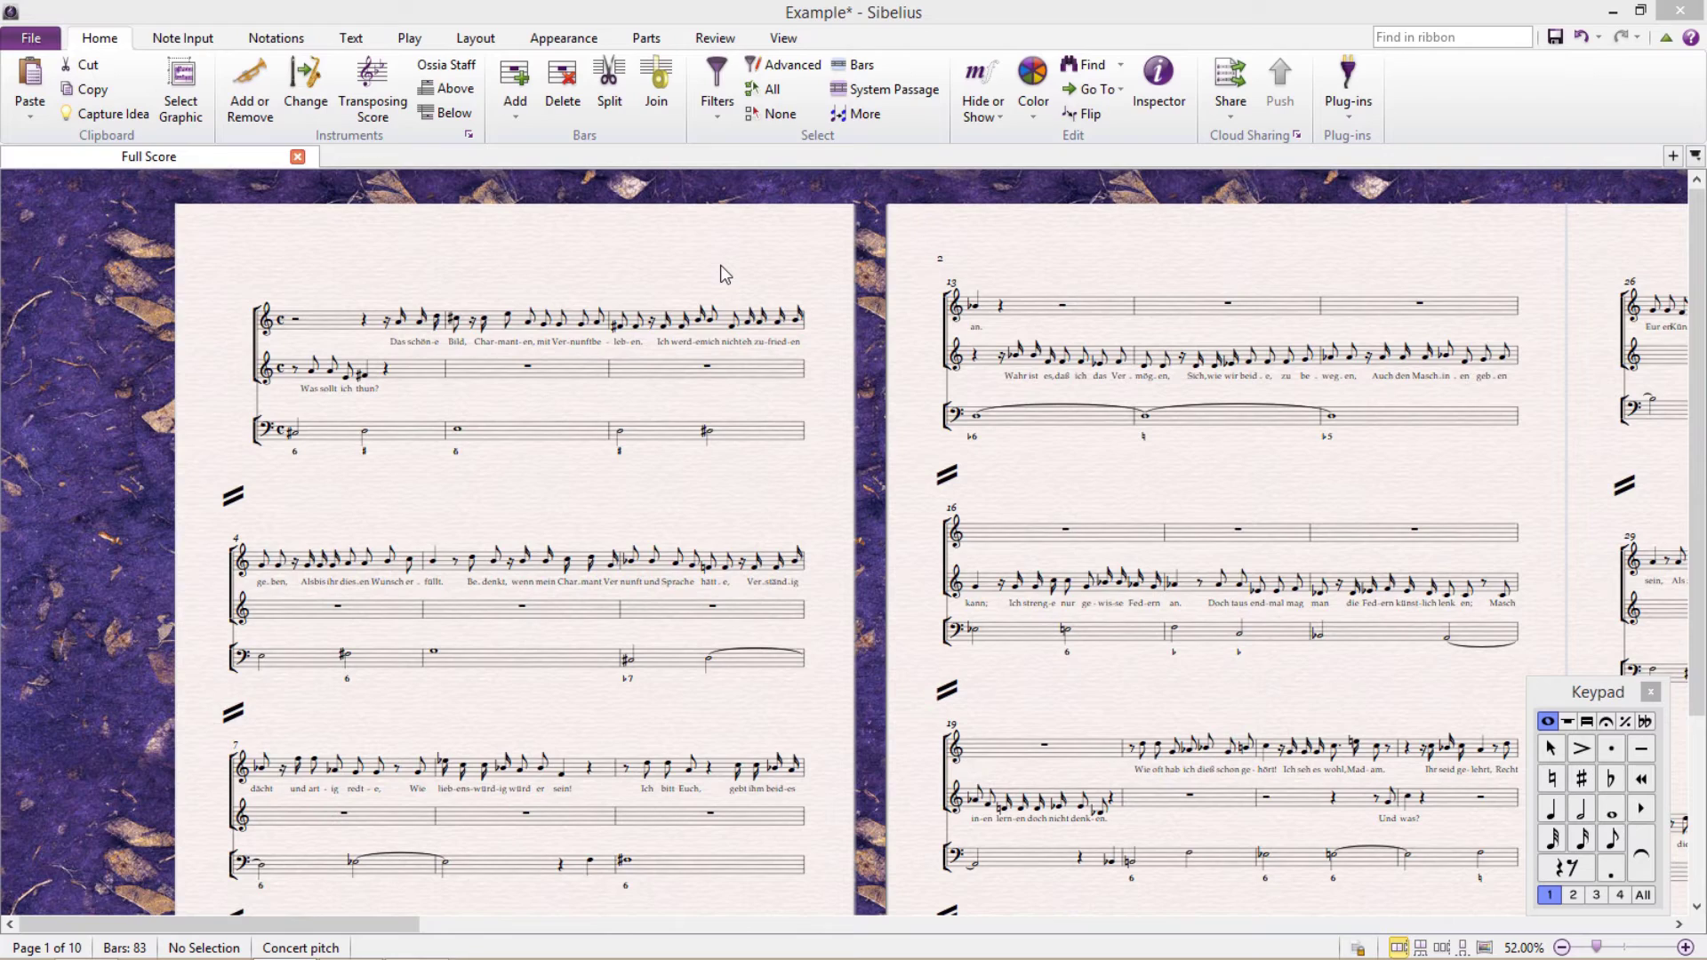
- Create a new text style that copies the settings of Subtitle and name it Scene
{"action": "left_click", "coordinate": [331, 317]}
{"action": "scroll", "coordinate": [325, 329], "scroll_direction": "up", "scroll_amount": 3}
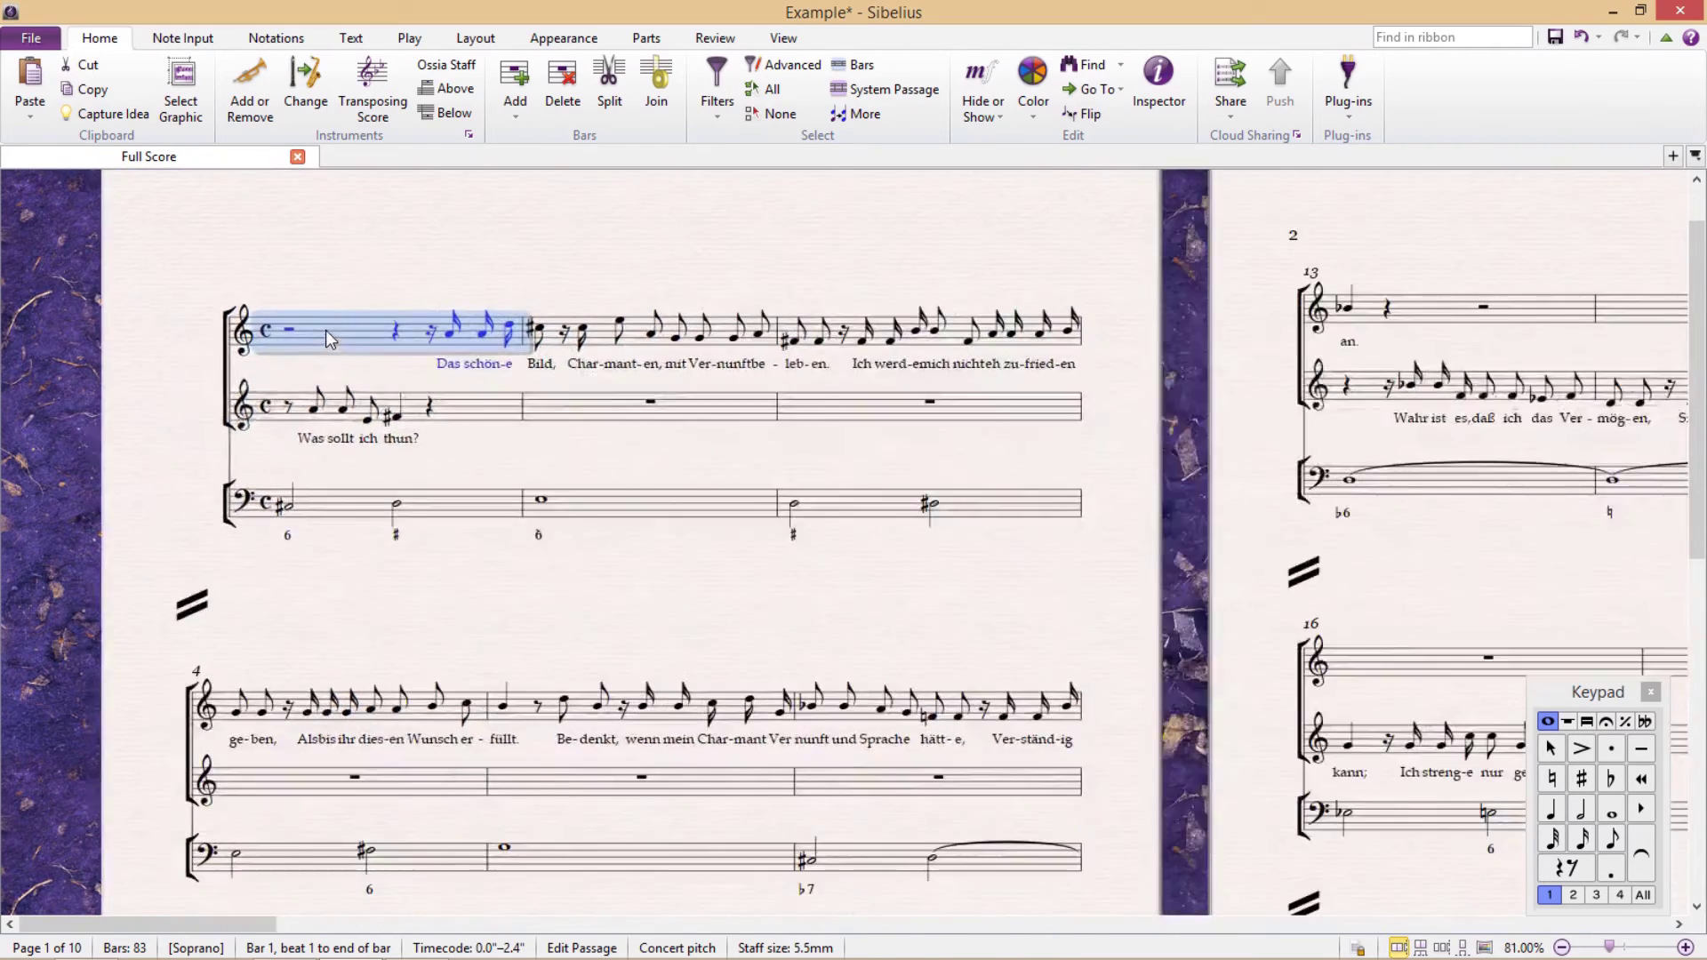
{"action": "left_click_drag", "start_coordinate": [634, 335], "coordinate": [717, 365]}
{"action": "left_click", "coordinate": [763, 370]}
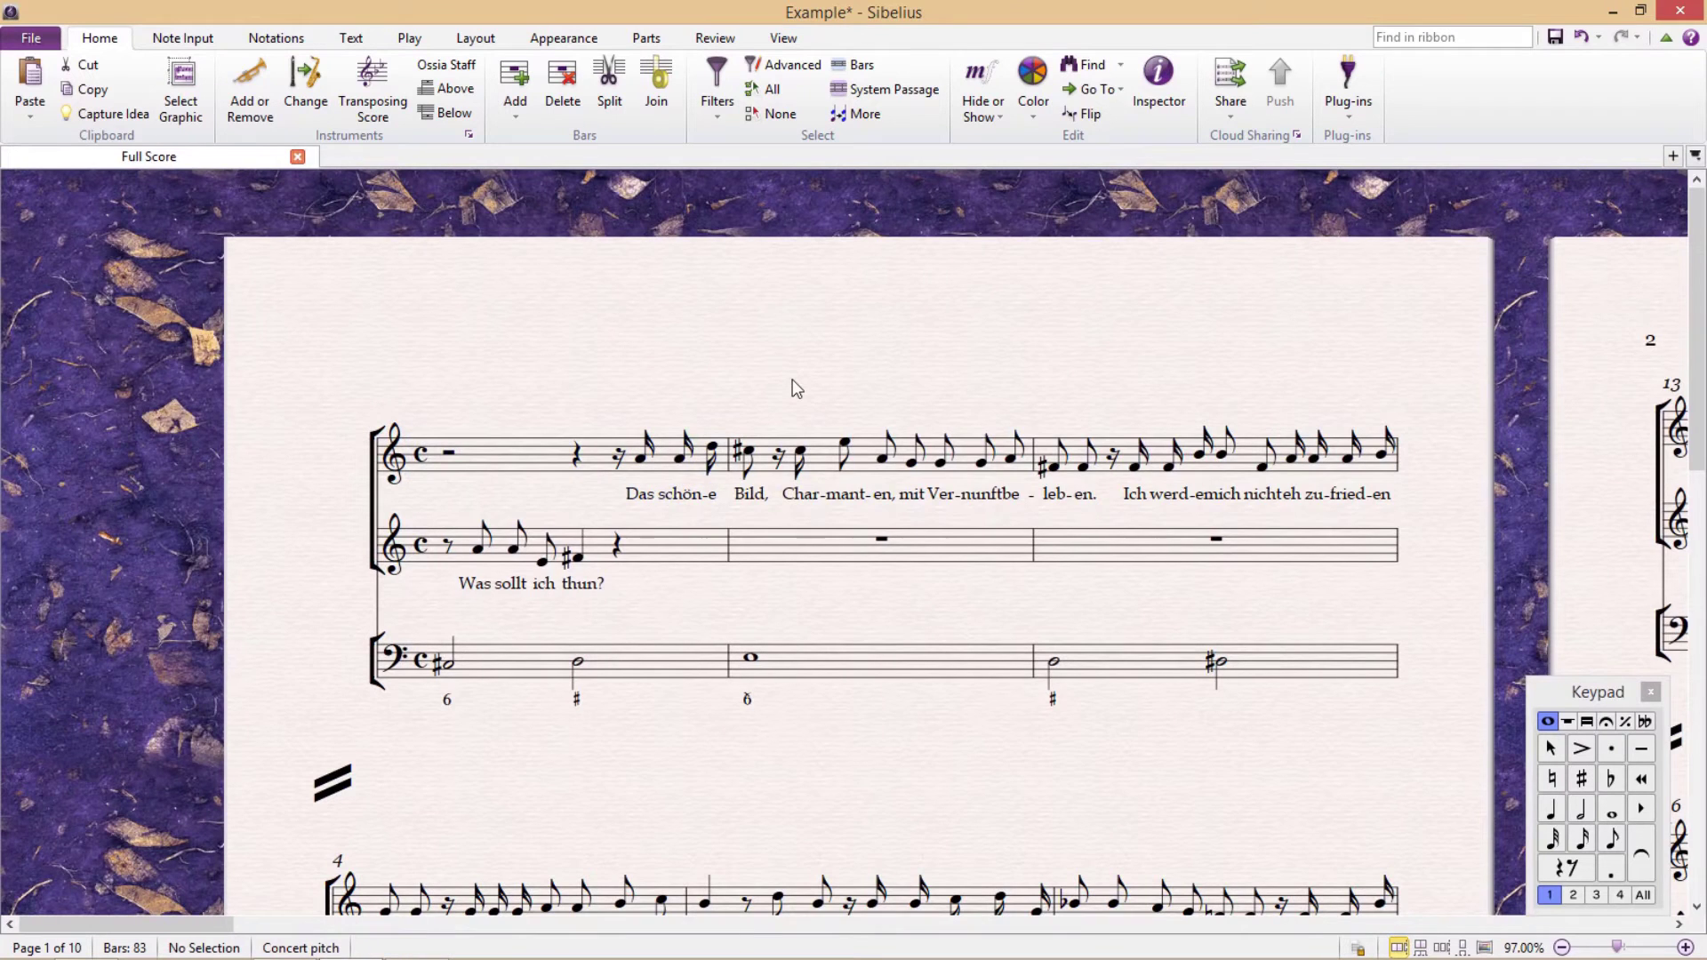
{"action": "key", "text": "ctrl+shift+alt+t"}
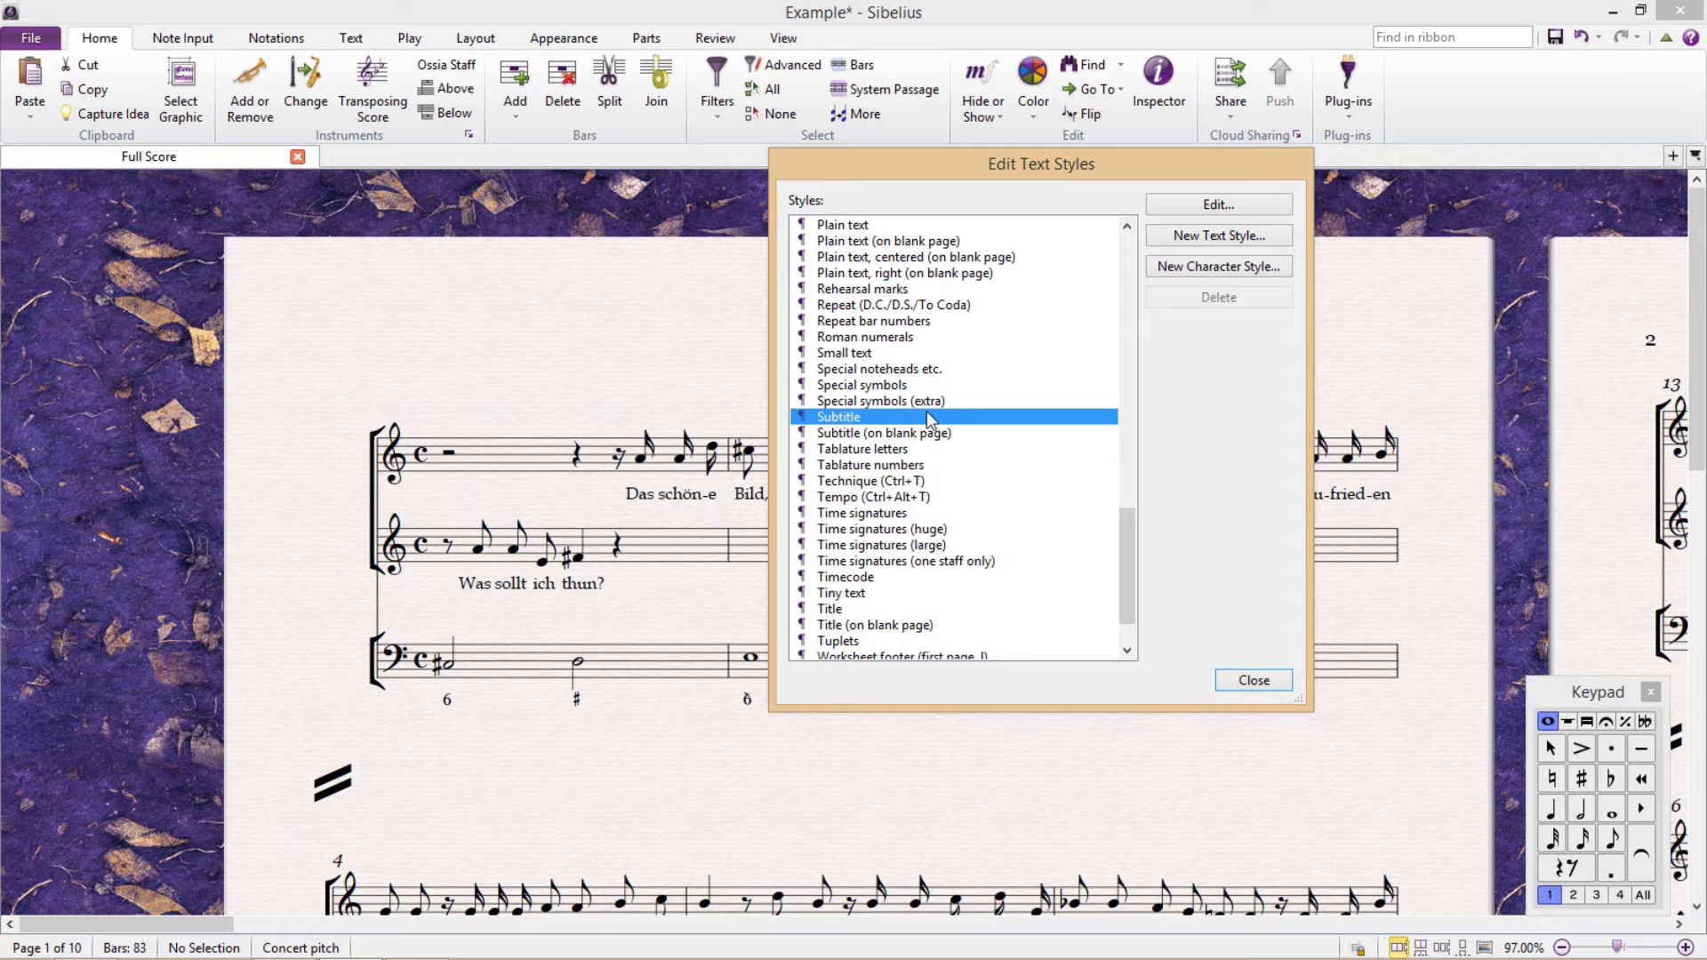
{"action": "left_click", "coordinate": [1242, 236]}
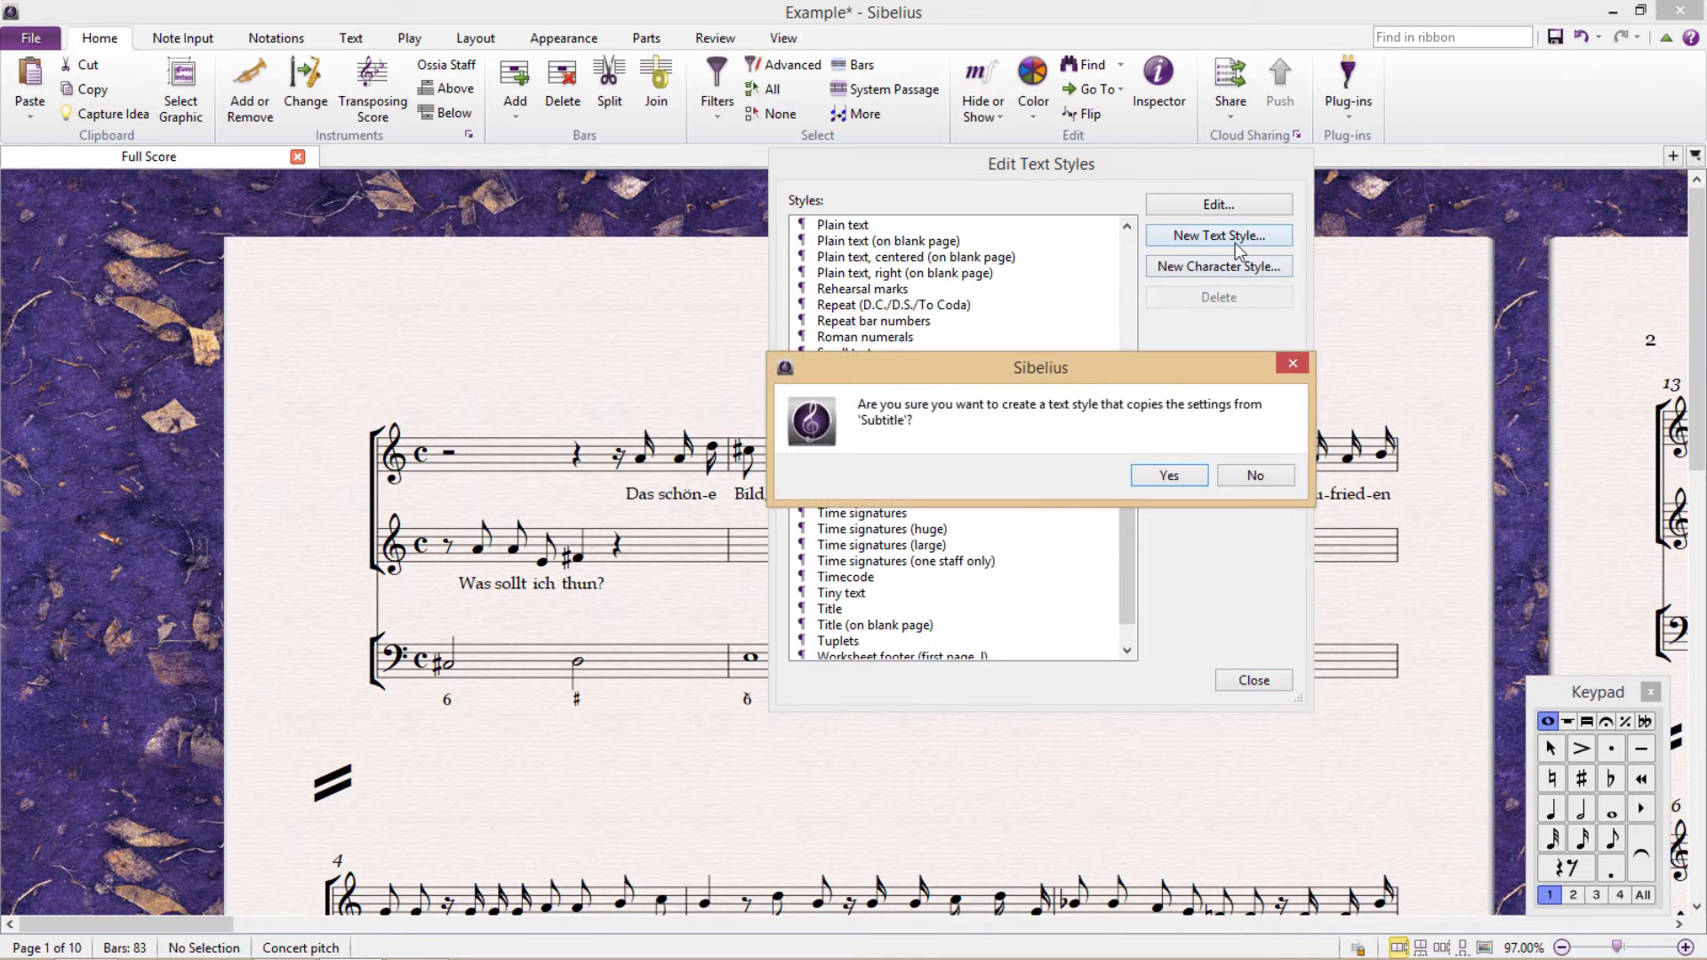
{"action": "left_click", "coordinate": [1162, 477]}
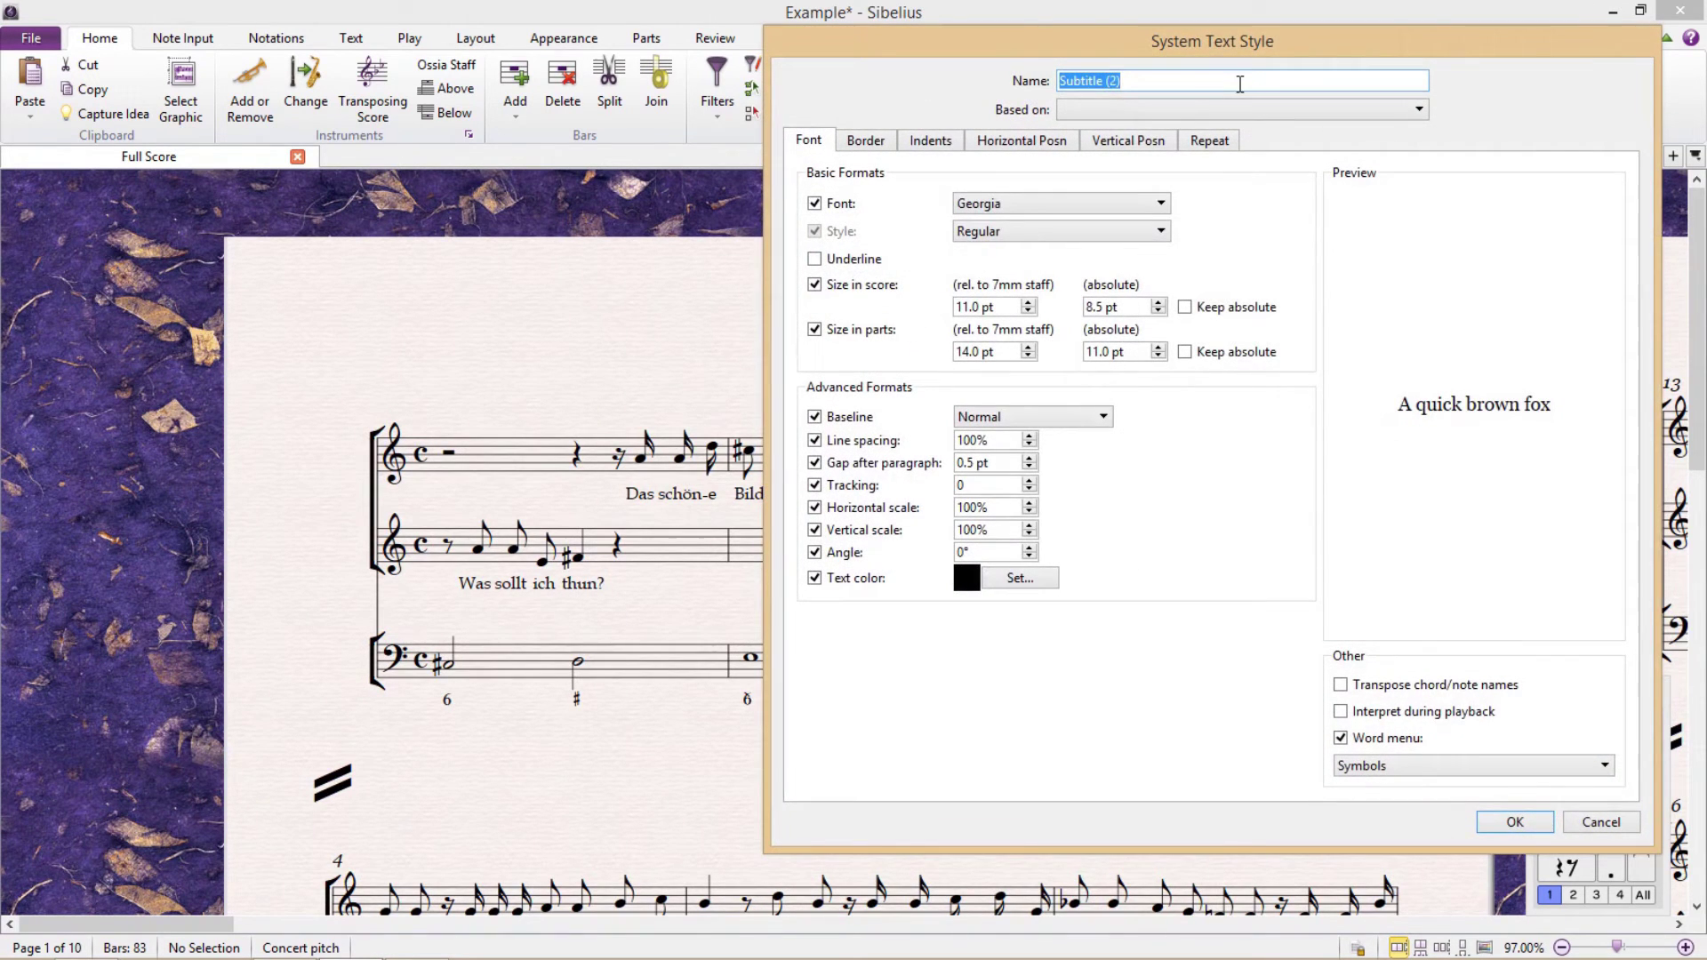
{"action": "type", "text": "Scene"}
- Align the Scene style horizontally to the note and change its font to Arial Black
{"action": "left_click", "coordinate": [1005, 151]}
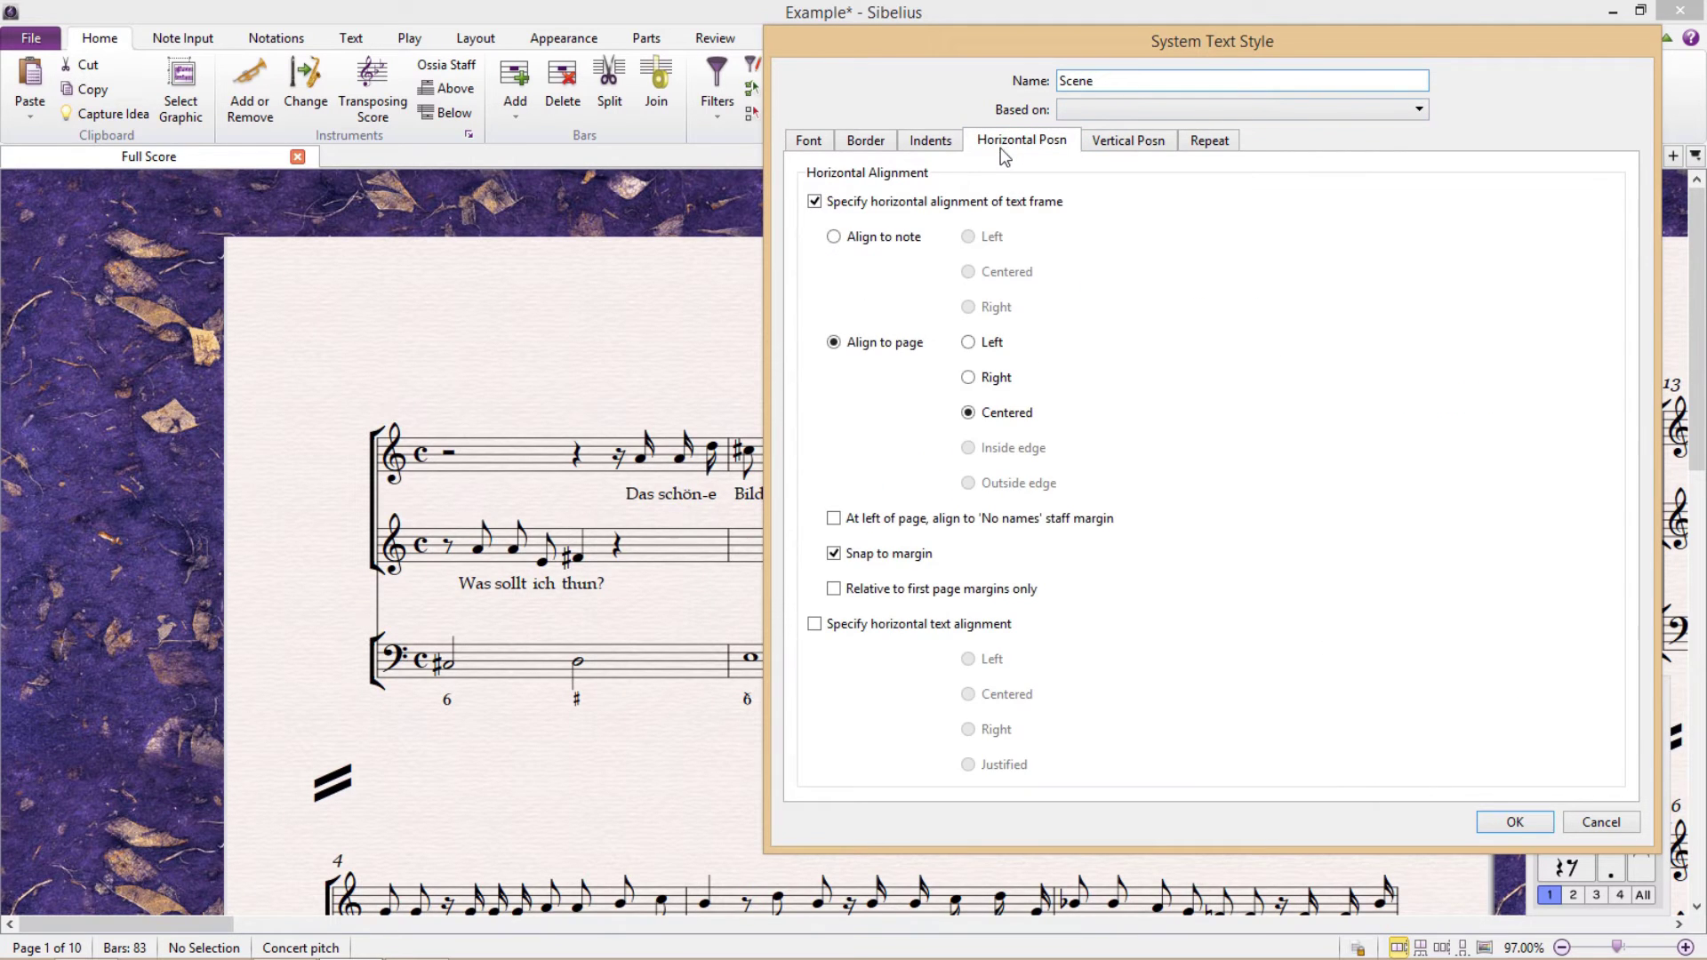
{"action": "left_click", "coordinate": [834, 237]}
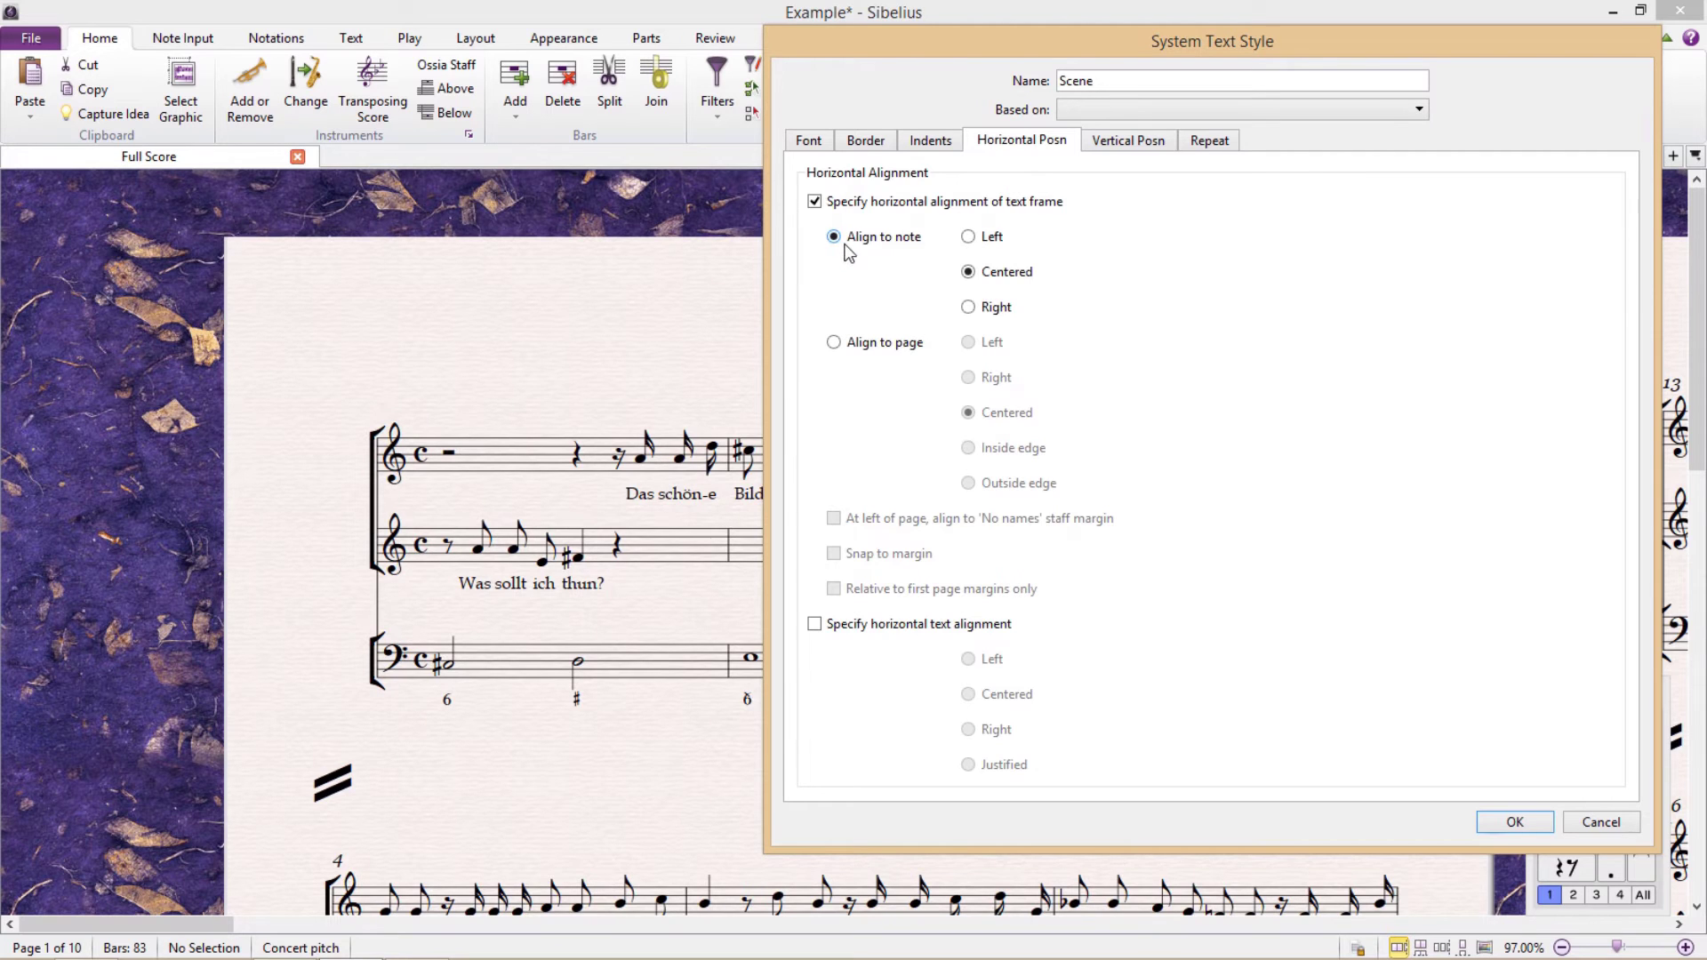
{"action": "left_click", "coordinate": [811, 140]}
{"action": "left_click", "coordinate": [1059, 204]}
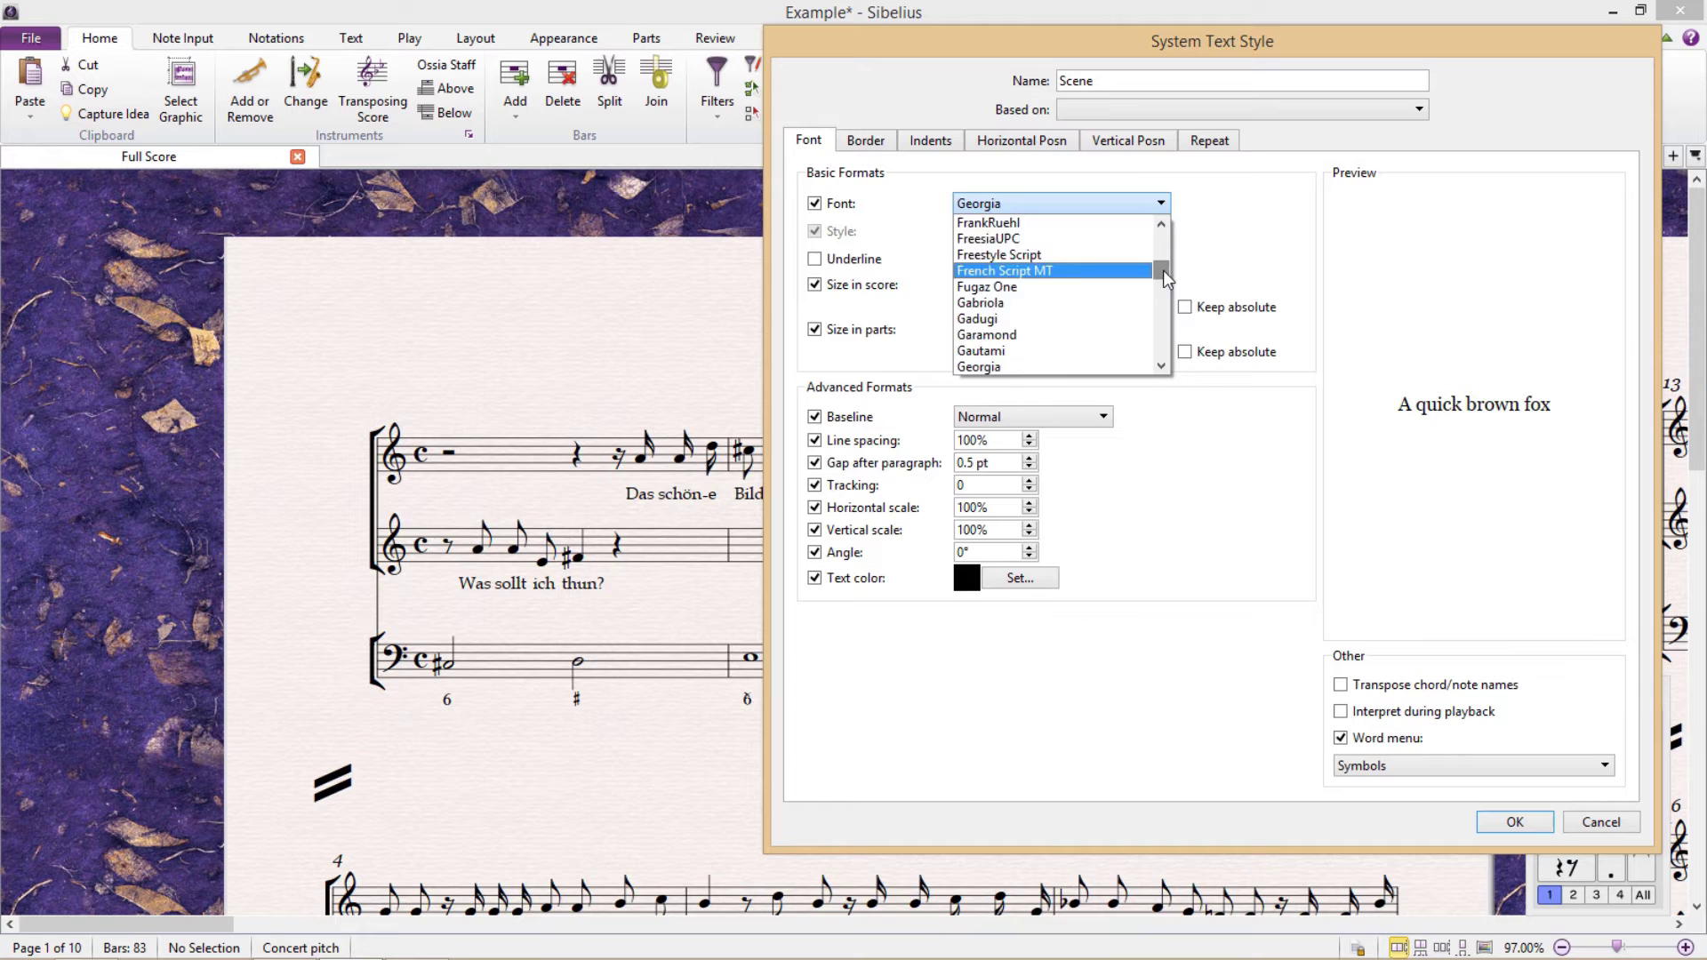
{"action": "scroll", "coordinate": [1121, 293], "scroll_direction": "up", "scroll_amount": 20}
{"action": "scroll", "coordinate": [1097, 313], "scroll_direction": "down", "scroll_amount": 4}
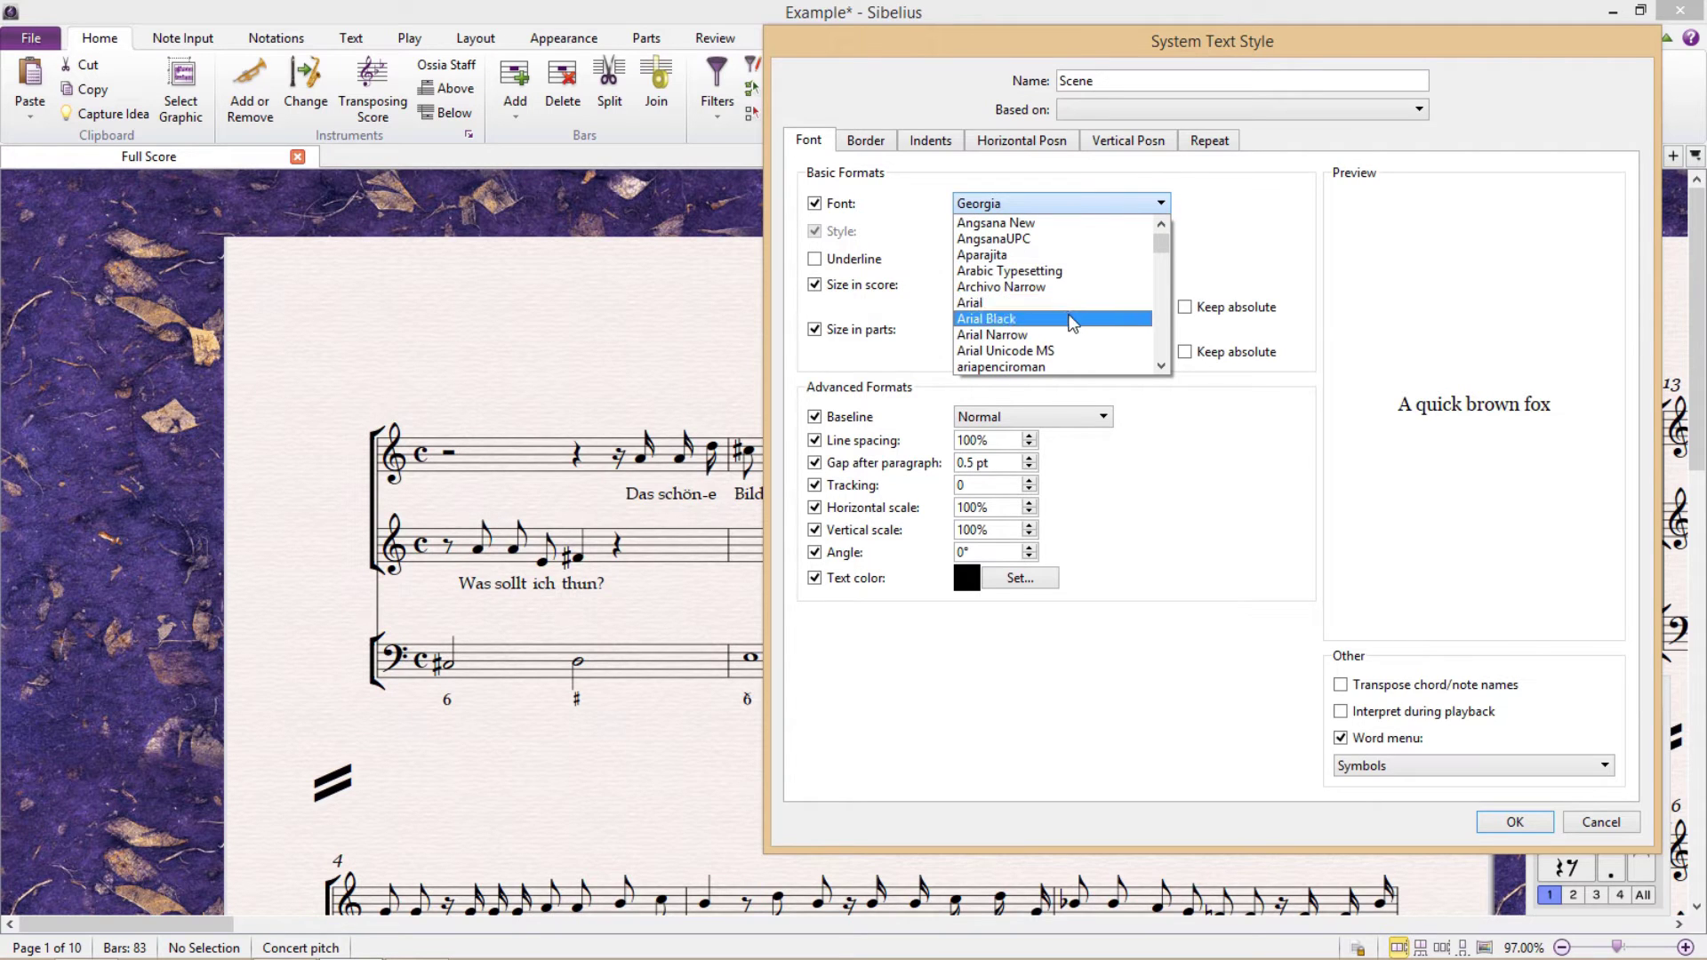
{"action": "left_click", "coordinate": [1069, 319]}
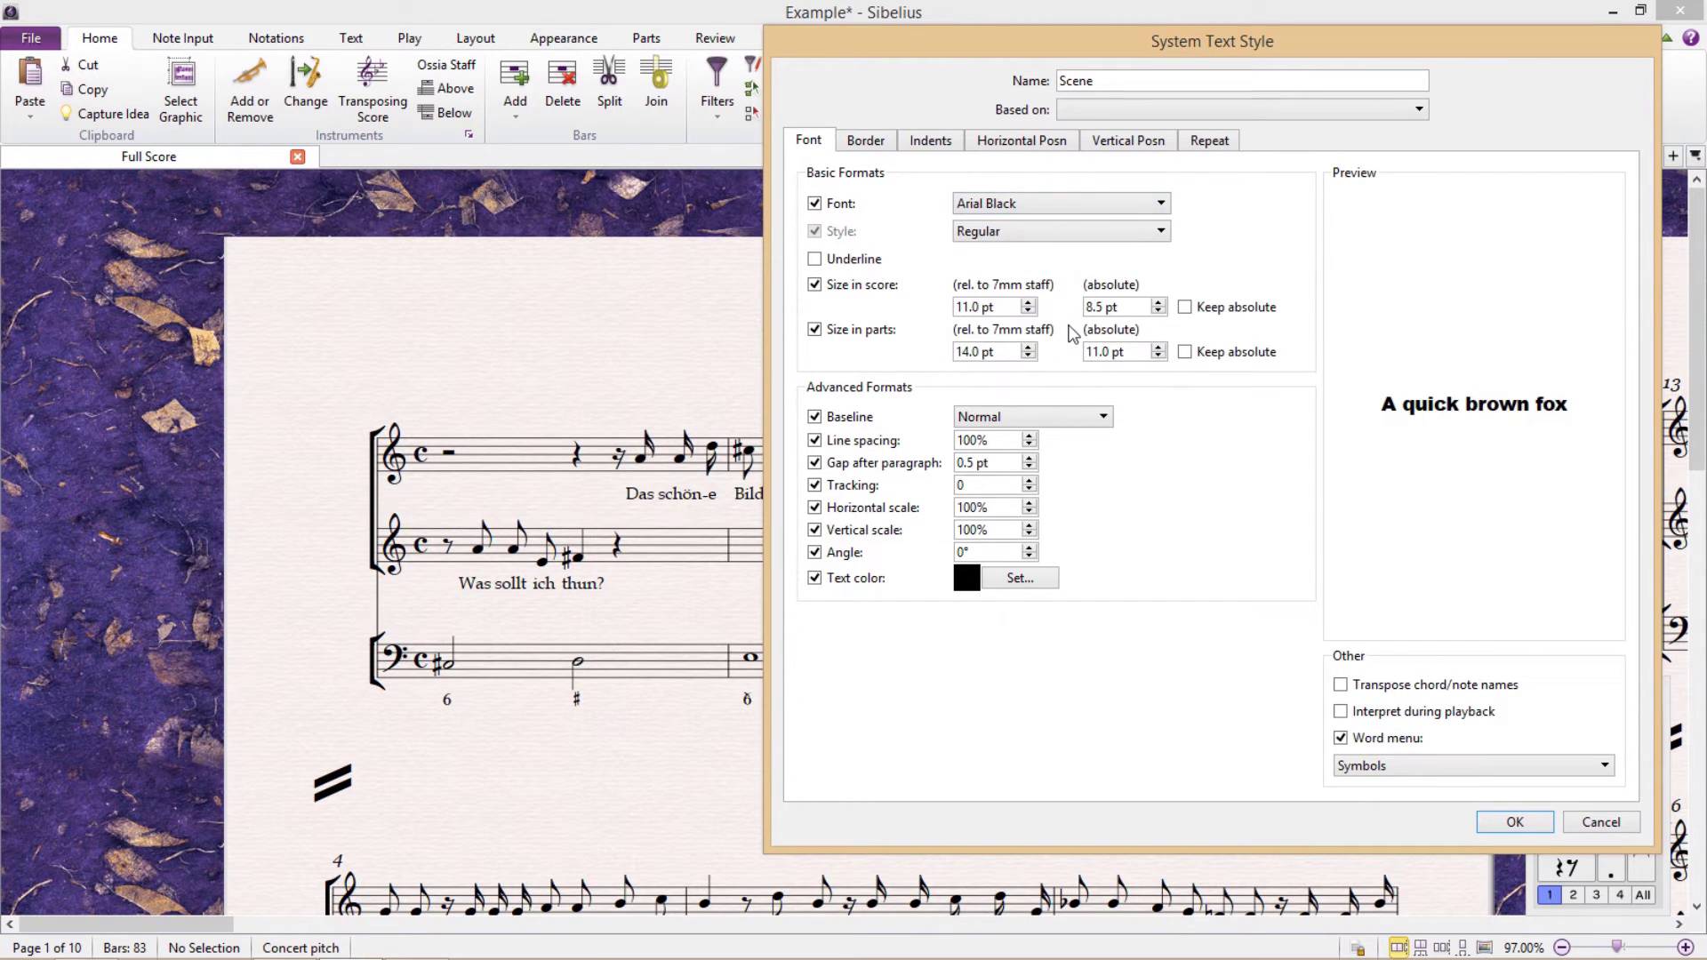
- Set the Scene style's text colour to white and have it erase the background with black
{"action": "left_click", "coordinate": [1018, 579]}
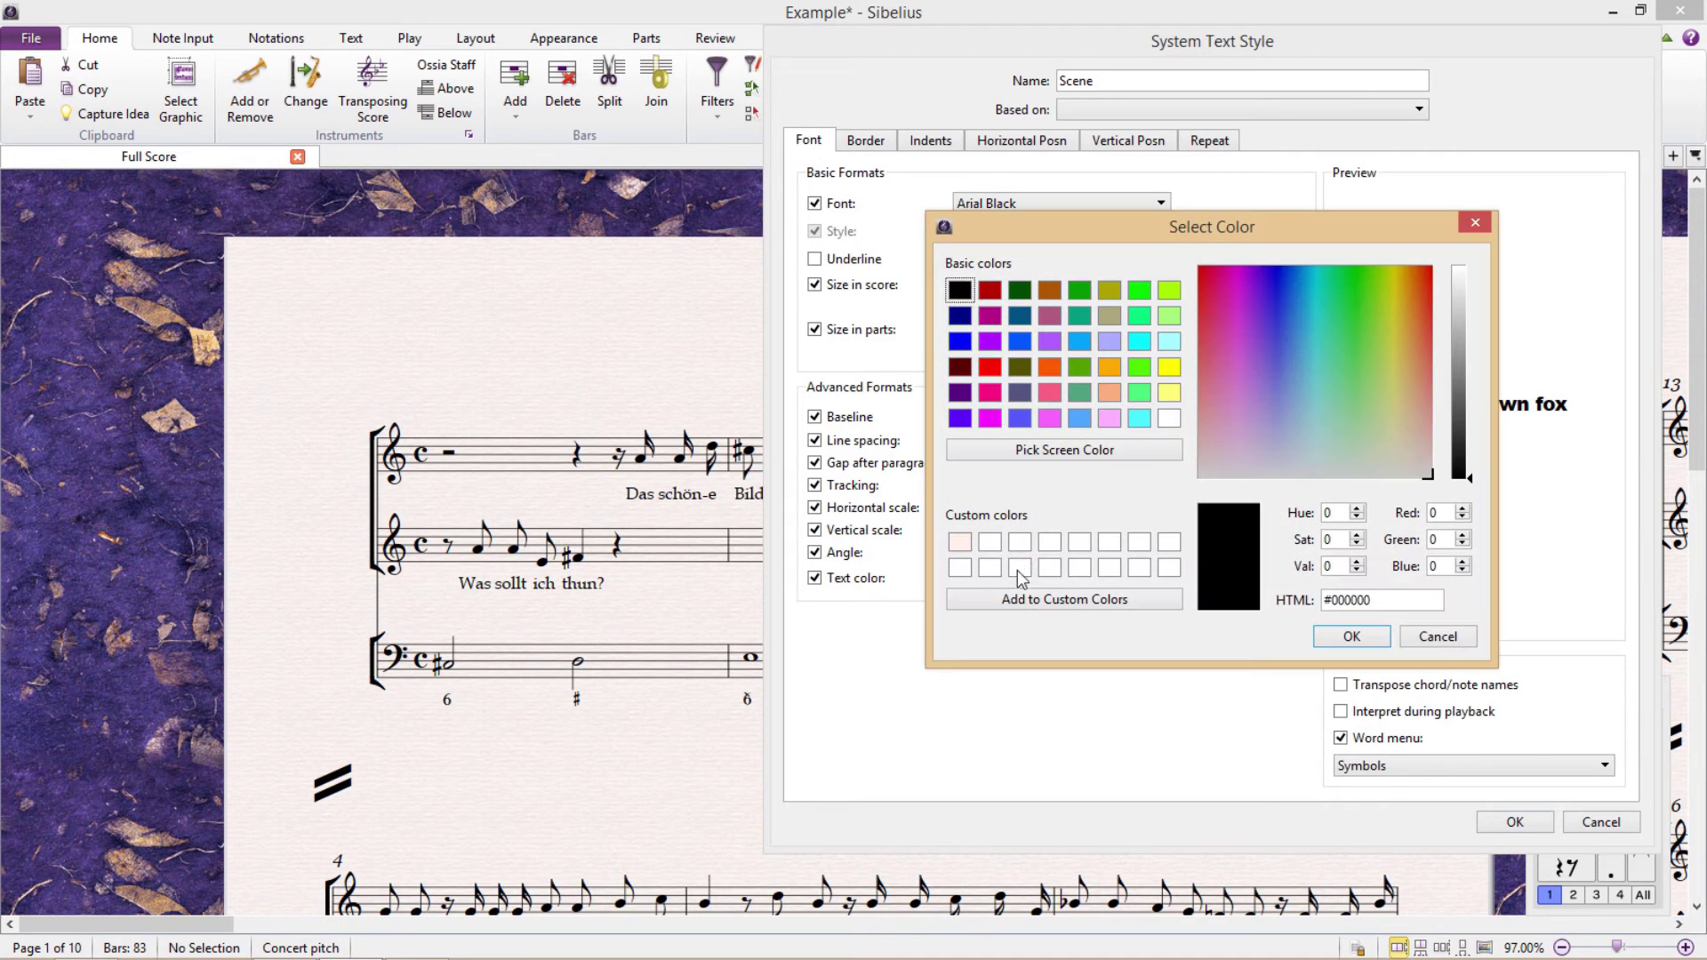
{"action": "left_click", "coordinate": [1351, 637]}
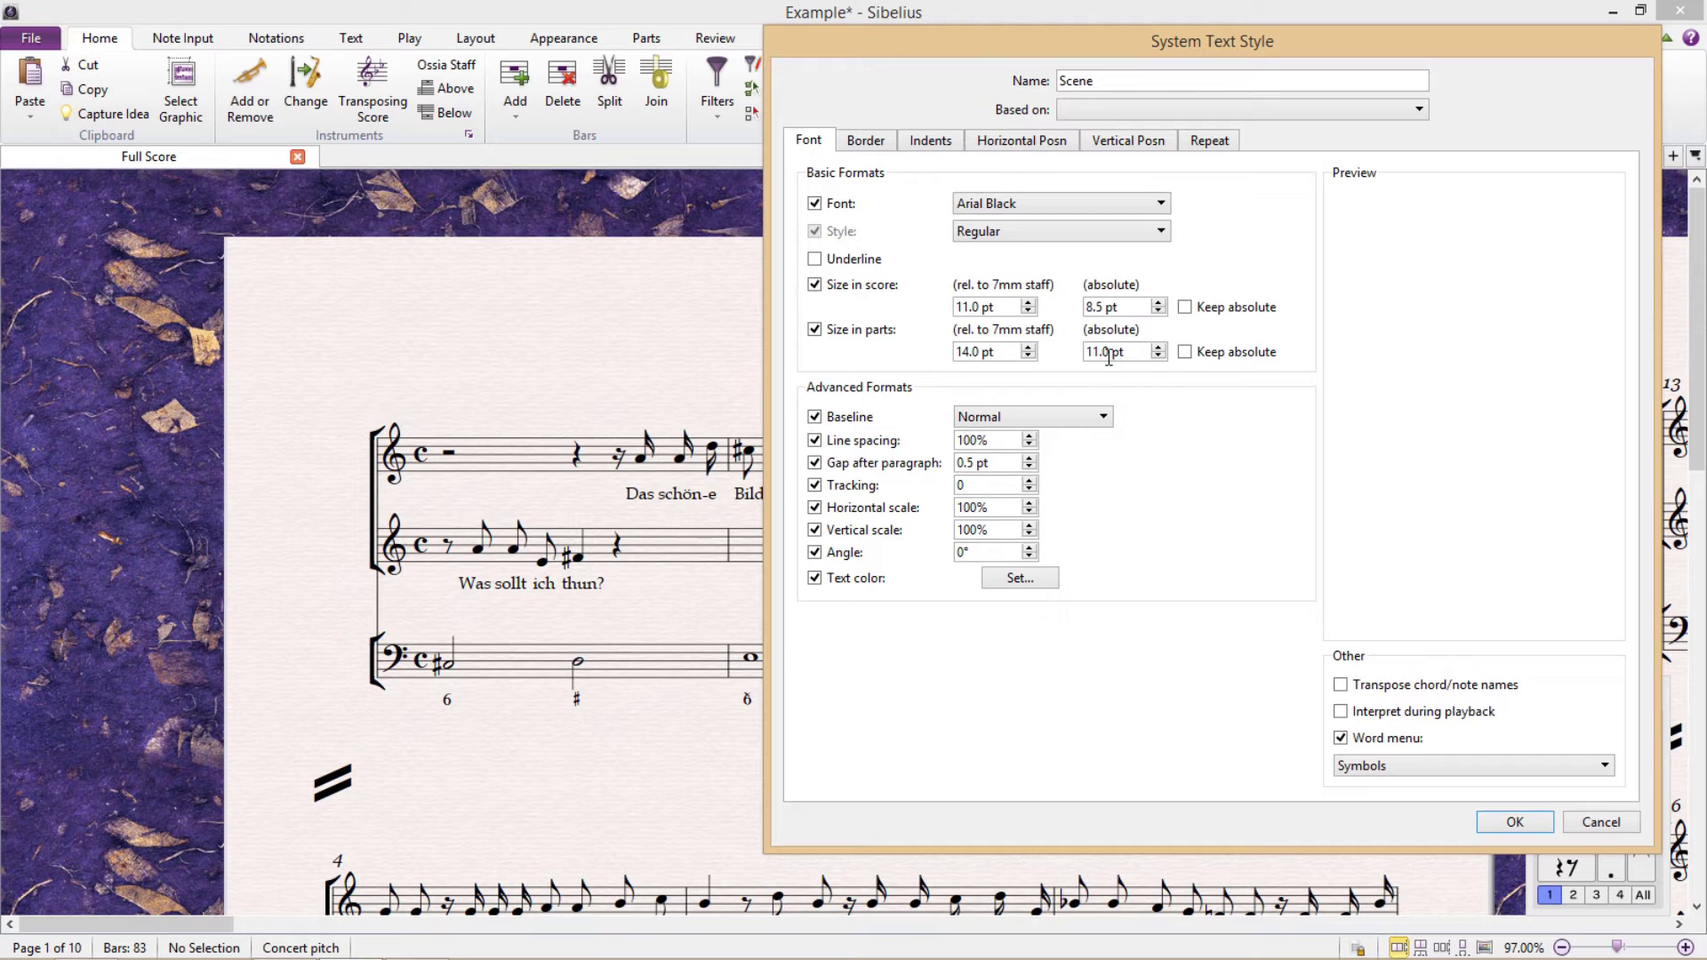
{"action": "left_click", "coordinate": [875, 144]}
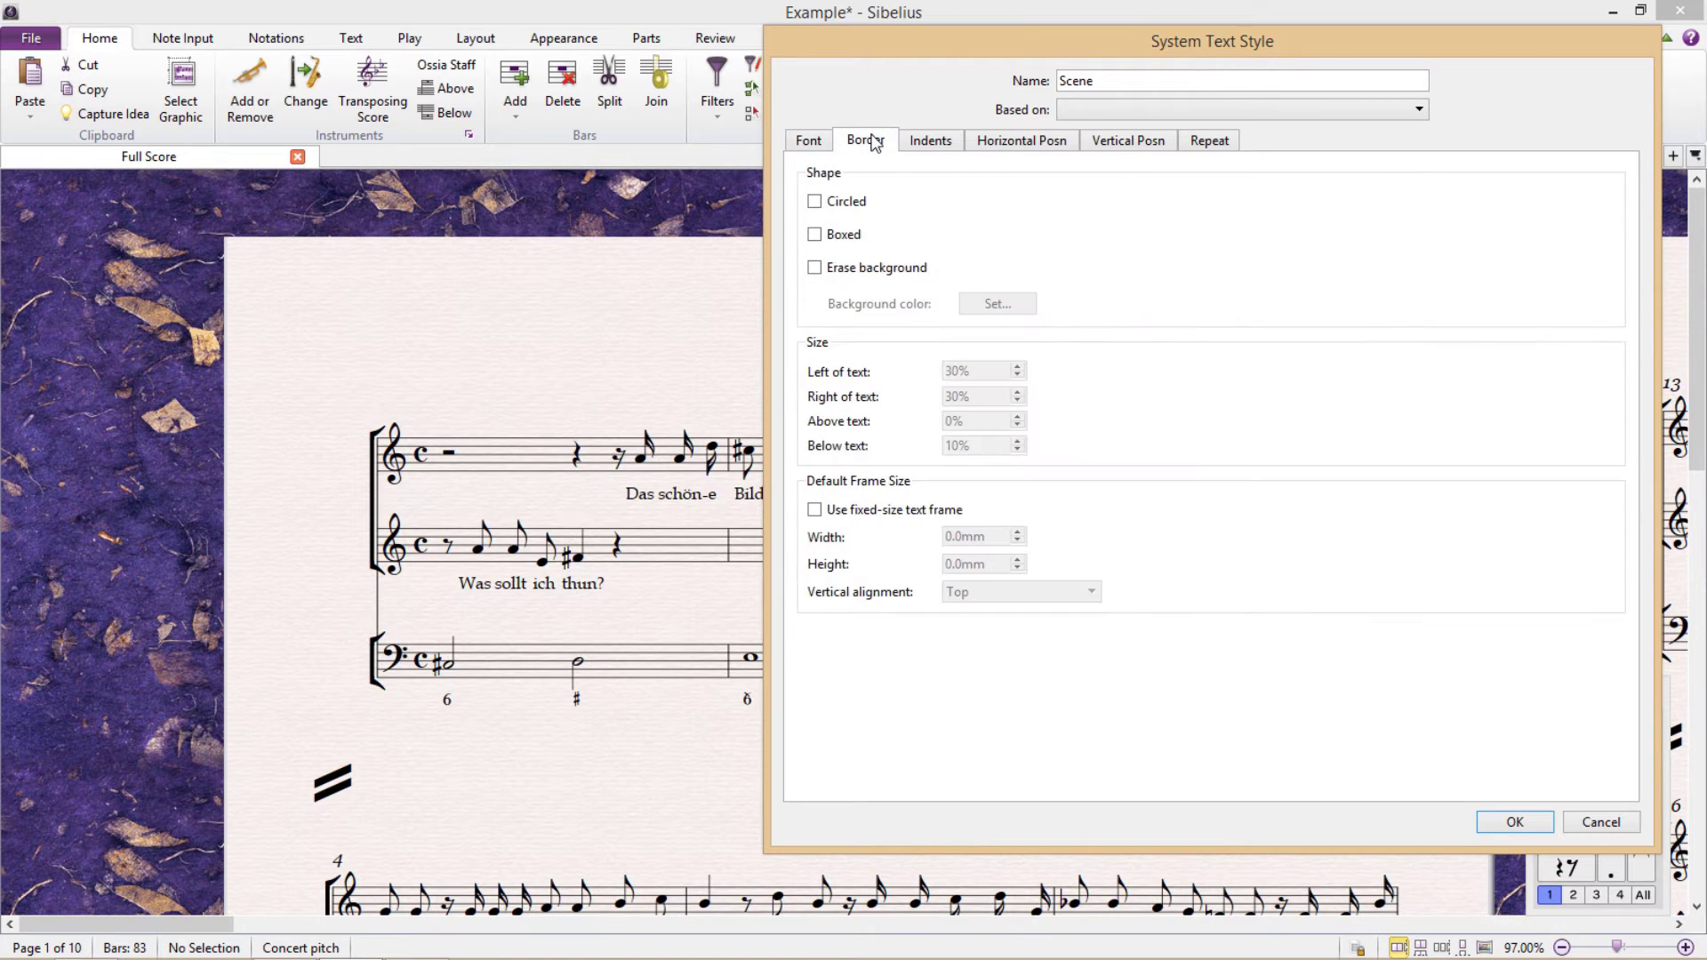
{"action": "left_click", "coordinate": [814, 267]}
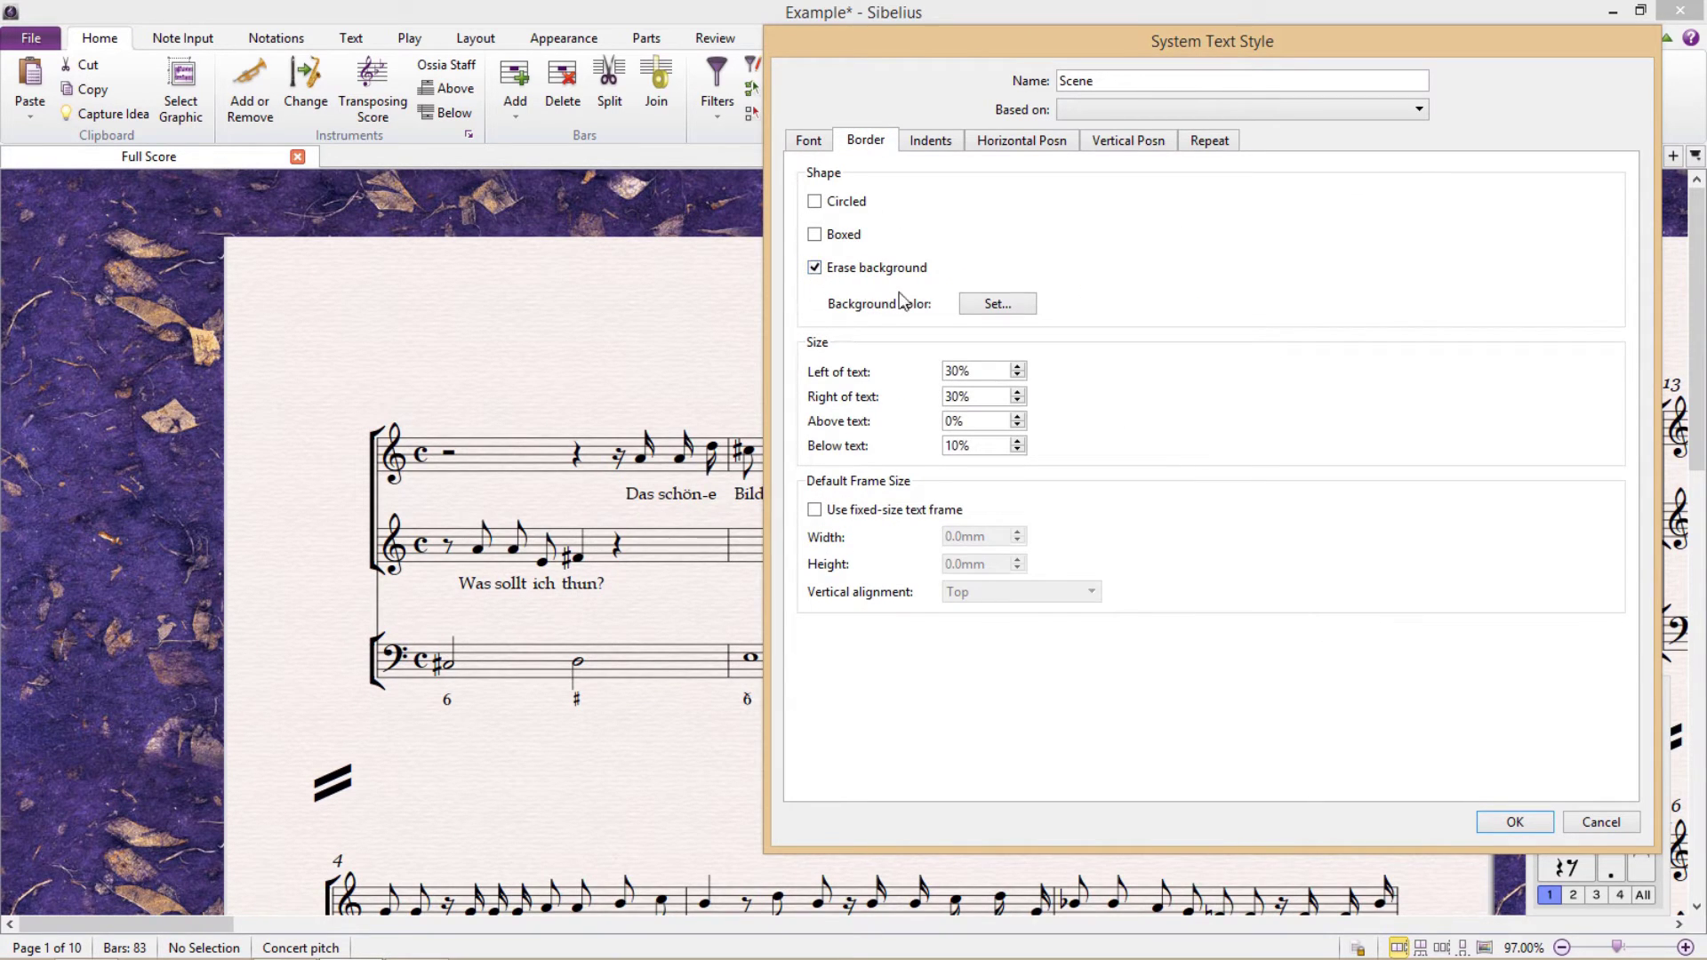
{"action": "left_click", "coordinate": [1012, 308]}
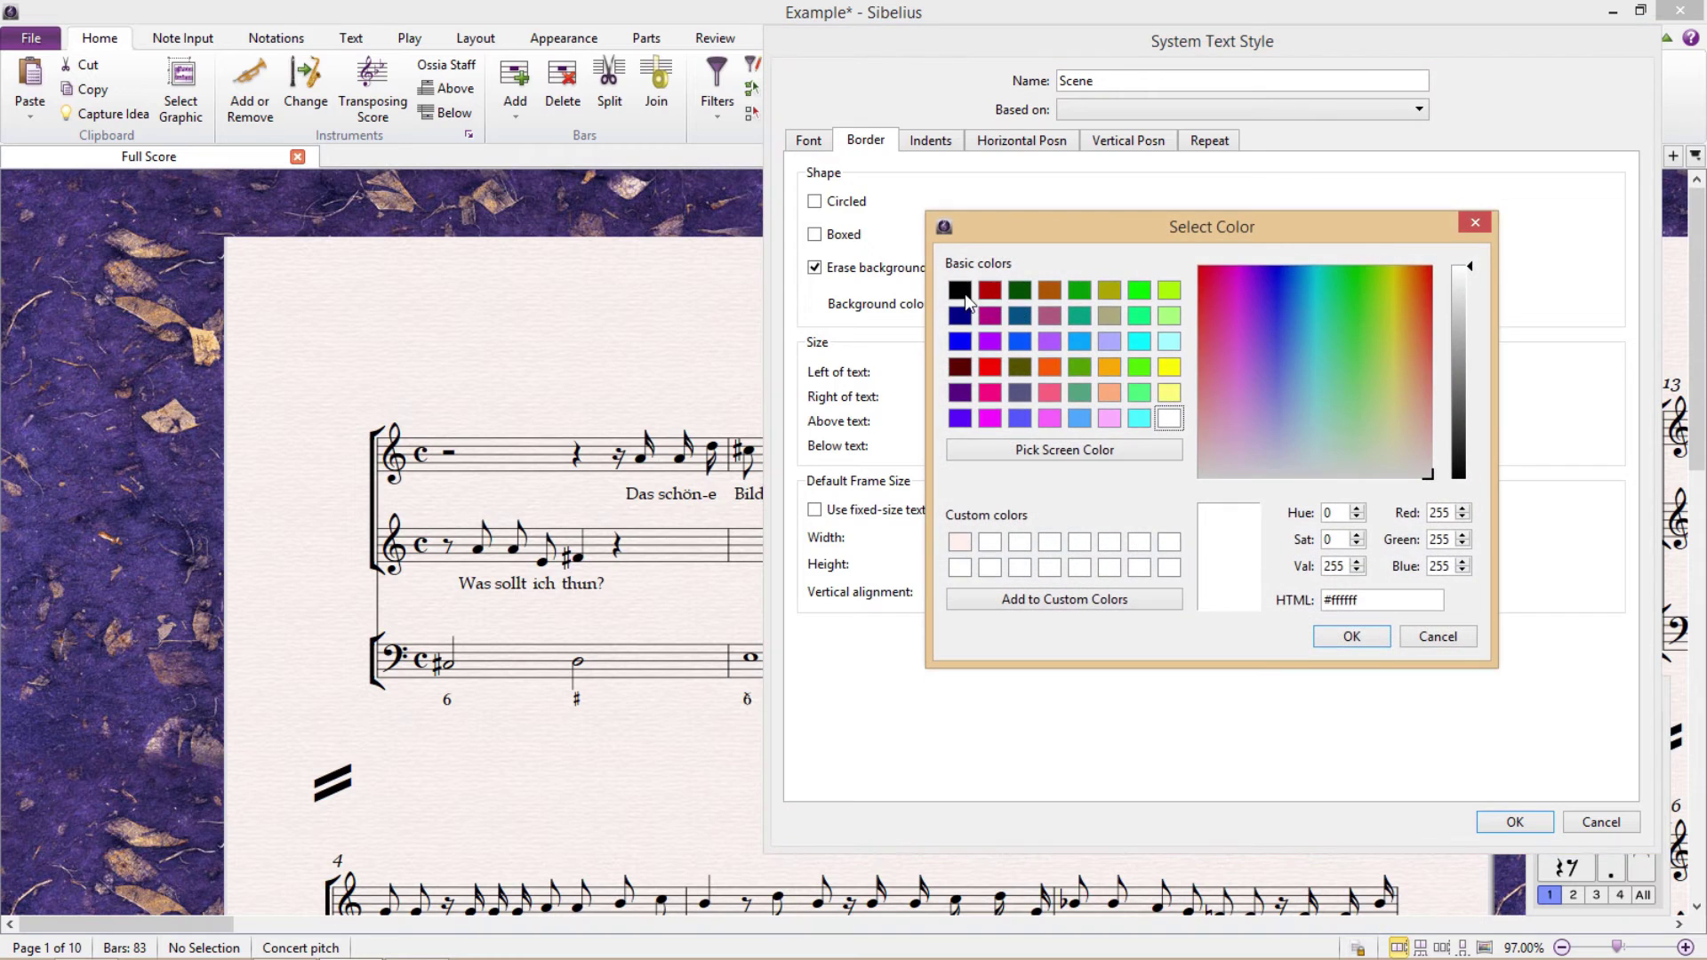
{"action": "left_click", "coordinate": [960, 292]}
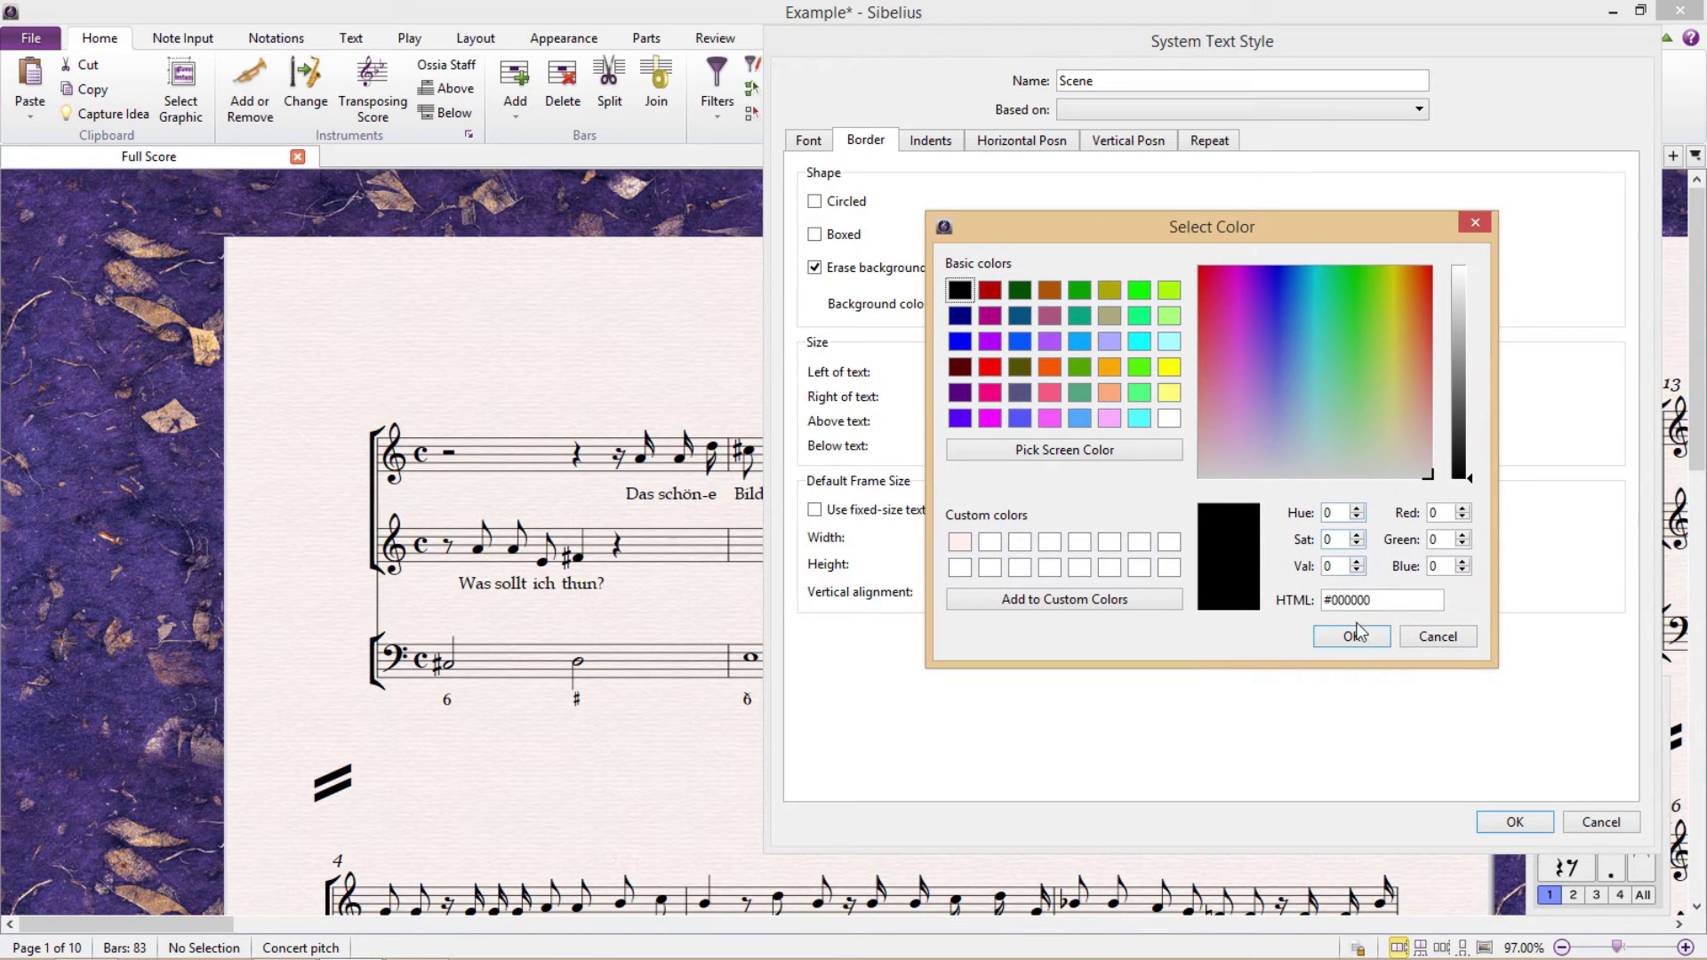
{"action": "left_click", "coordinate": [1354, 635]}
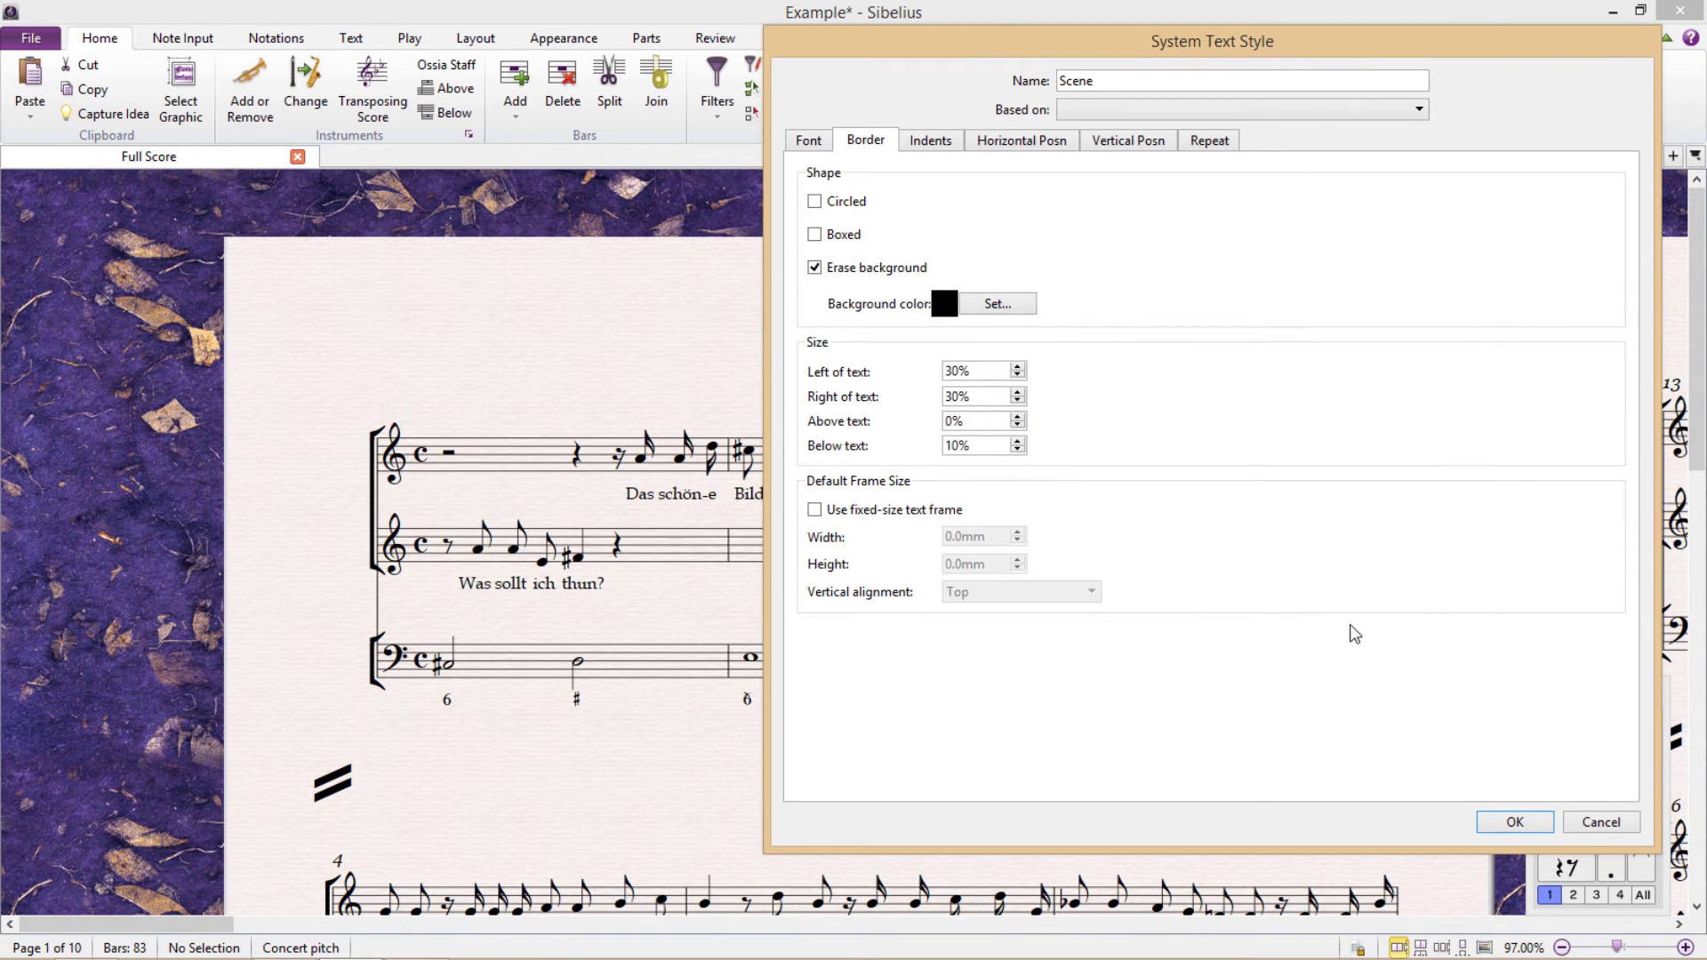
- Set the Scene style's border size above and below the text to 30% and confirm the style
{"action": "left_click_drag", "start_coordinate": [990, 420], "coordinate": [883, 409]}
{"action": "type", "text": "30%"}
{"action": "left_click_drag", "start_coordinate": [983, 446], "coordinate": [871, 422]}
{"action": "type", "text": "30"}
{"action": "left_click", "coordinate": [1515, 821]}
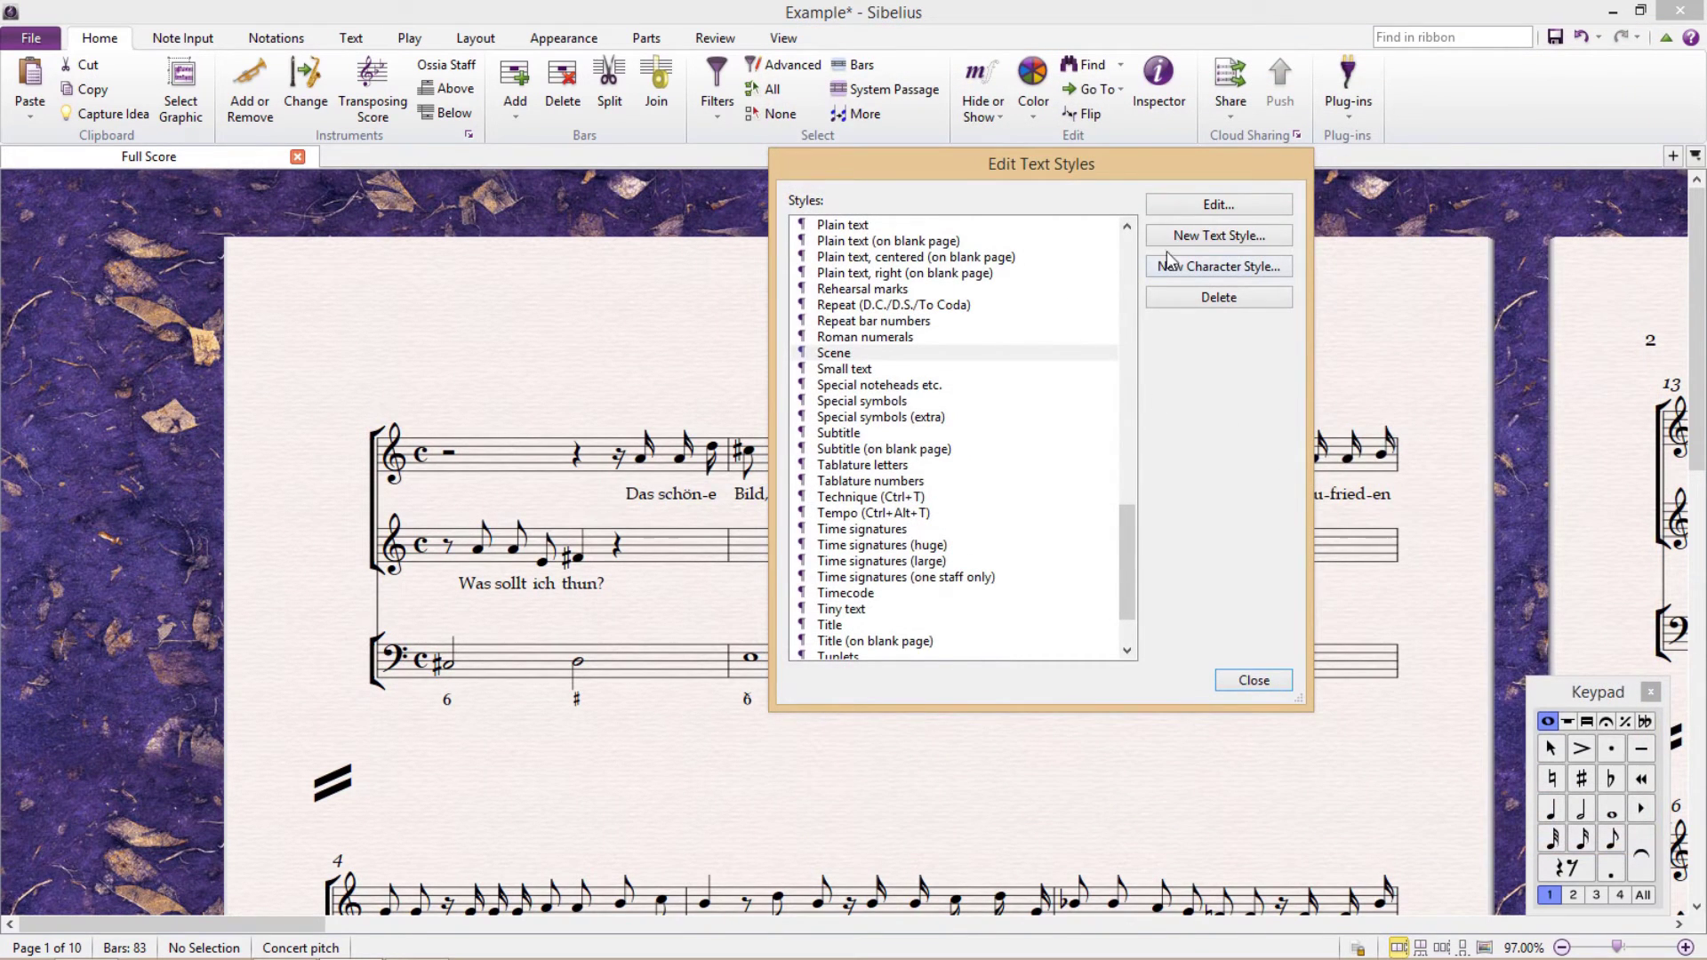
- Create another text style that copies Scene and name it Scene no background
{"action": "left_click", "coordinate": [1217, 237]}
{"action": "left_click", "coordinate": [1189, 474]}
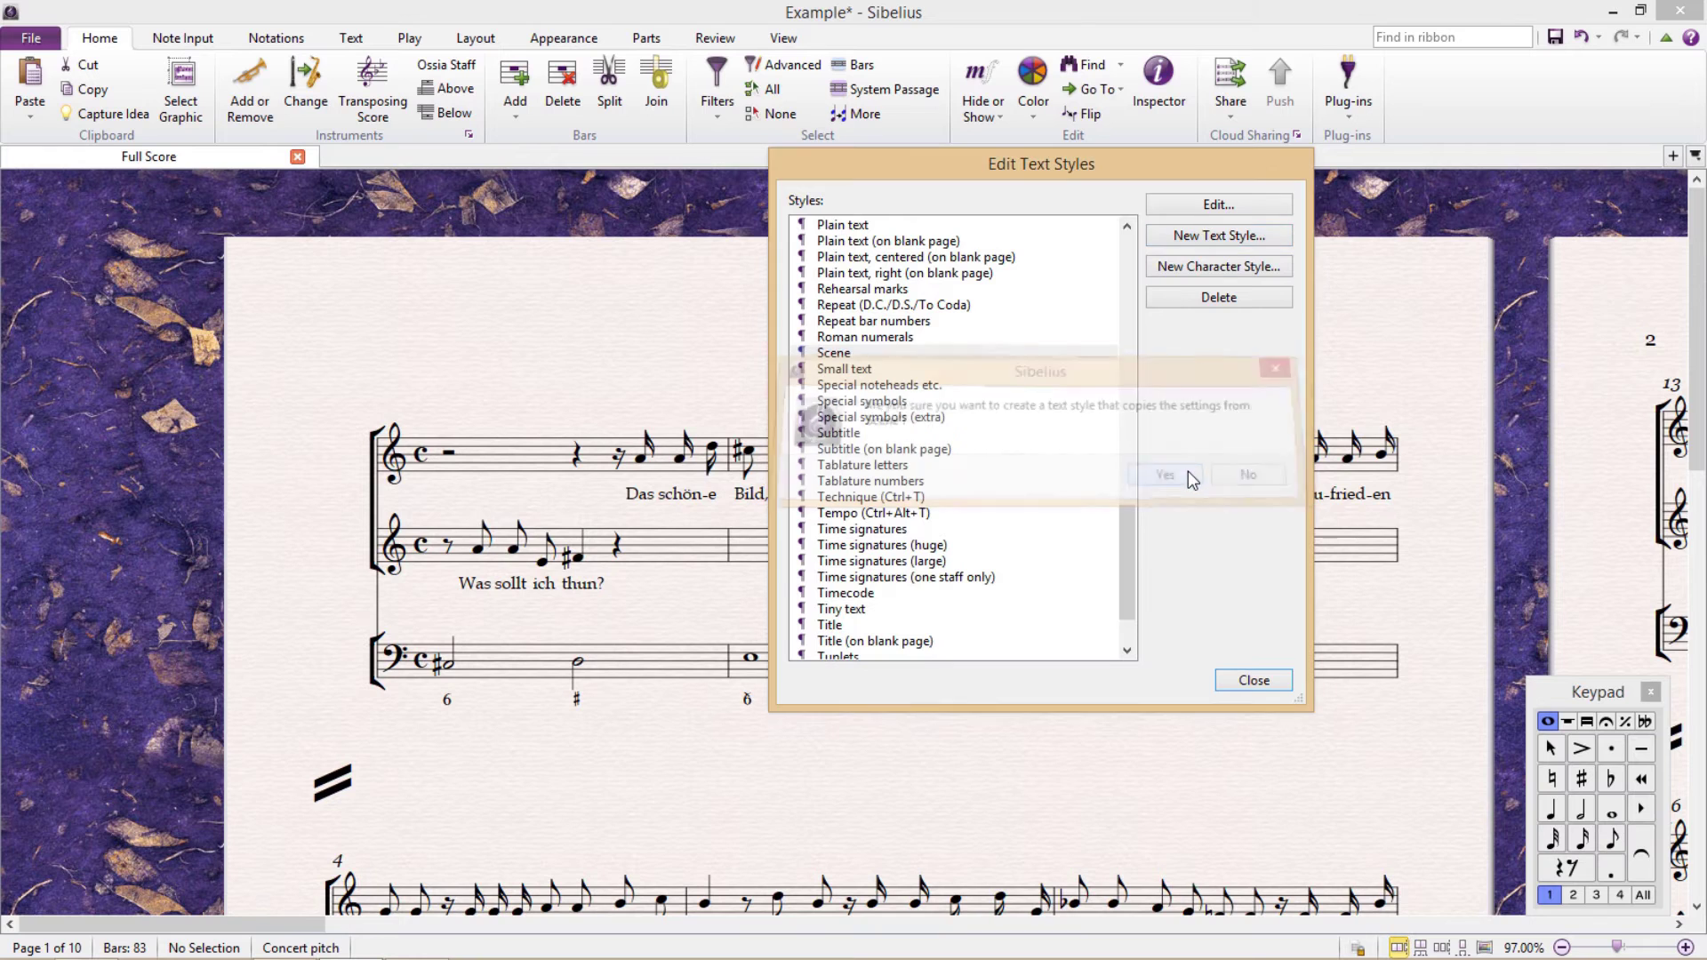
{"action": "left_click", "coordinate": [1100, 82]}
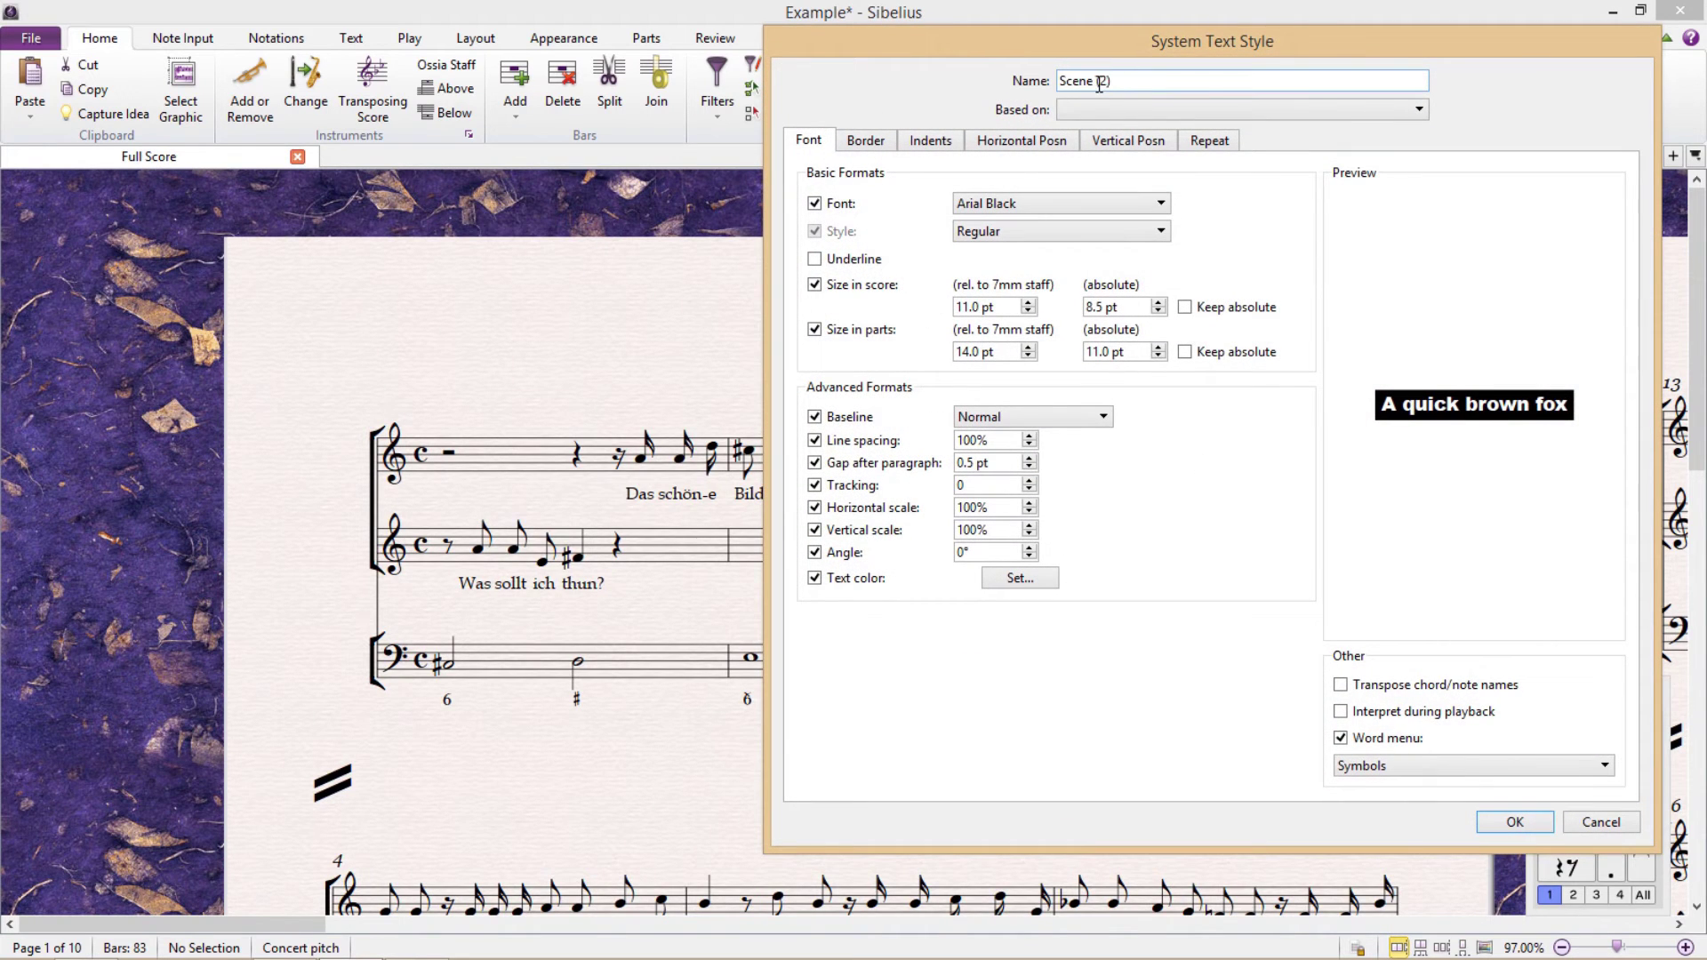
{"action": "left_click_drag", "start_coordinate": [1100, 82], "coordinate": [1236, 107]}
{"action": "type", "text": "no background"}
- Make the Scene no background style's text black, turn off Erase background, and finish editing text styles
{"action": "left_click", "coordinate": [1049, 580]}
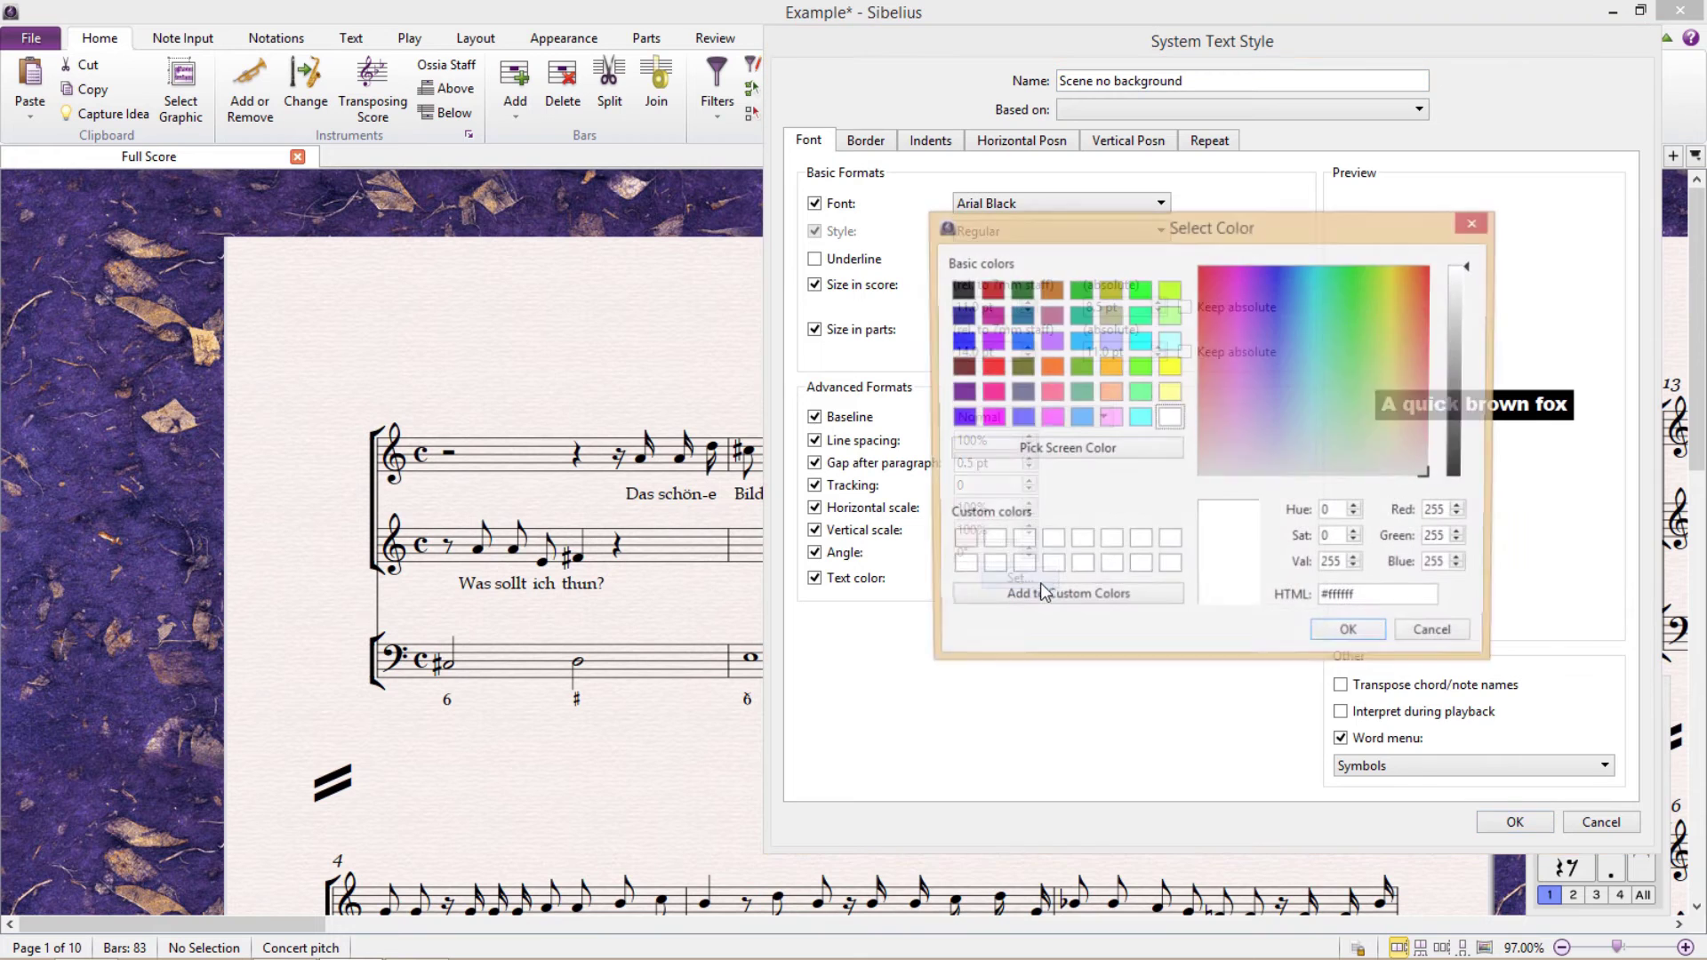
{"action": "left_click", "coordinate": [963, 289]}
{"action": "left_click", "coordinate": [1347, 630]}
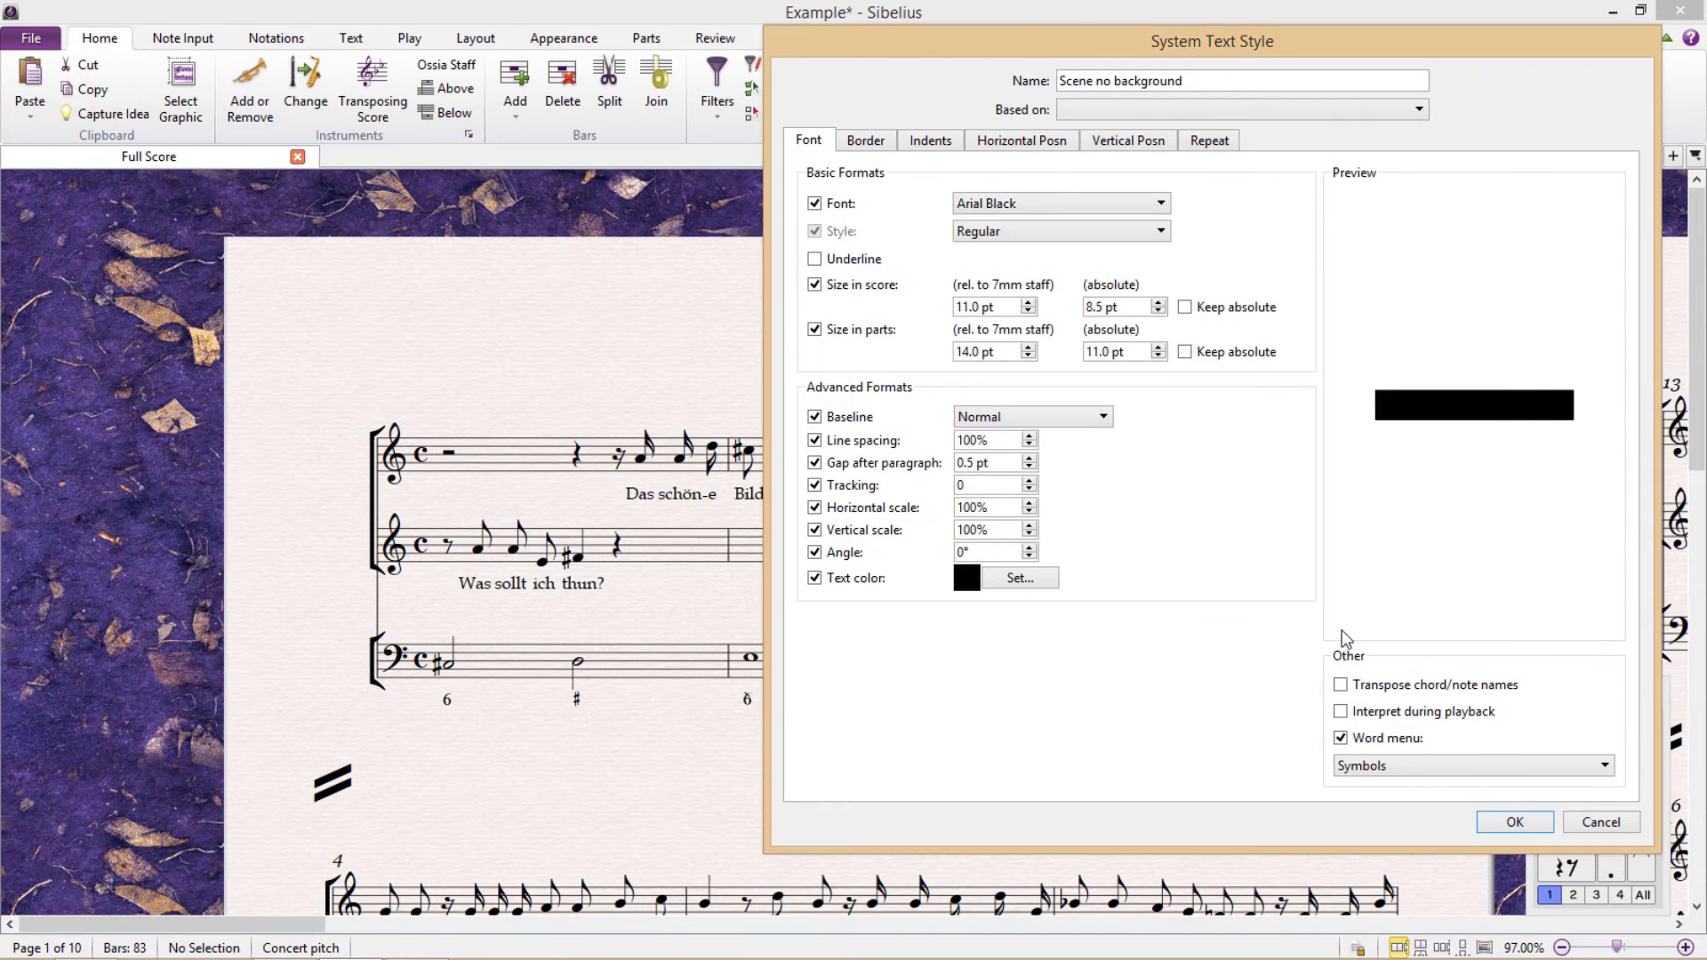
{"action": "left_click", "coordinate": [886, 143]}
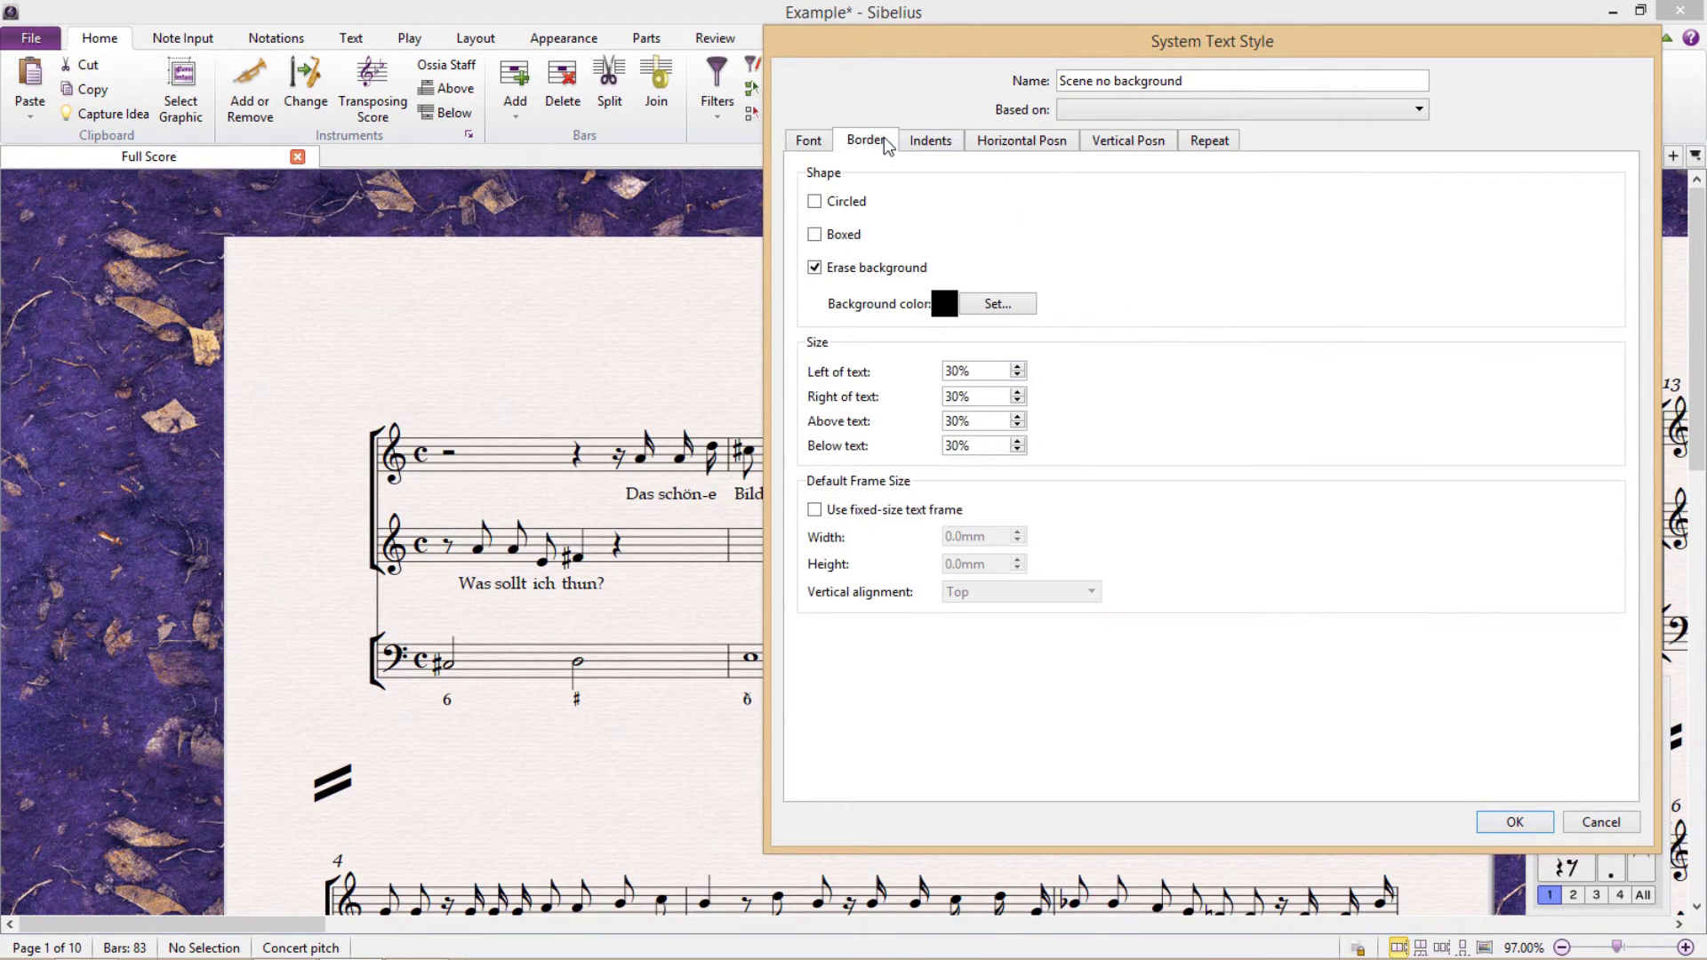
{"action": "left_click", "coordinate": [814, 268]}
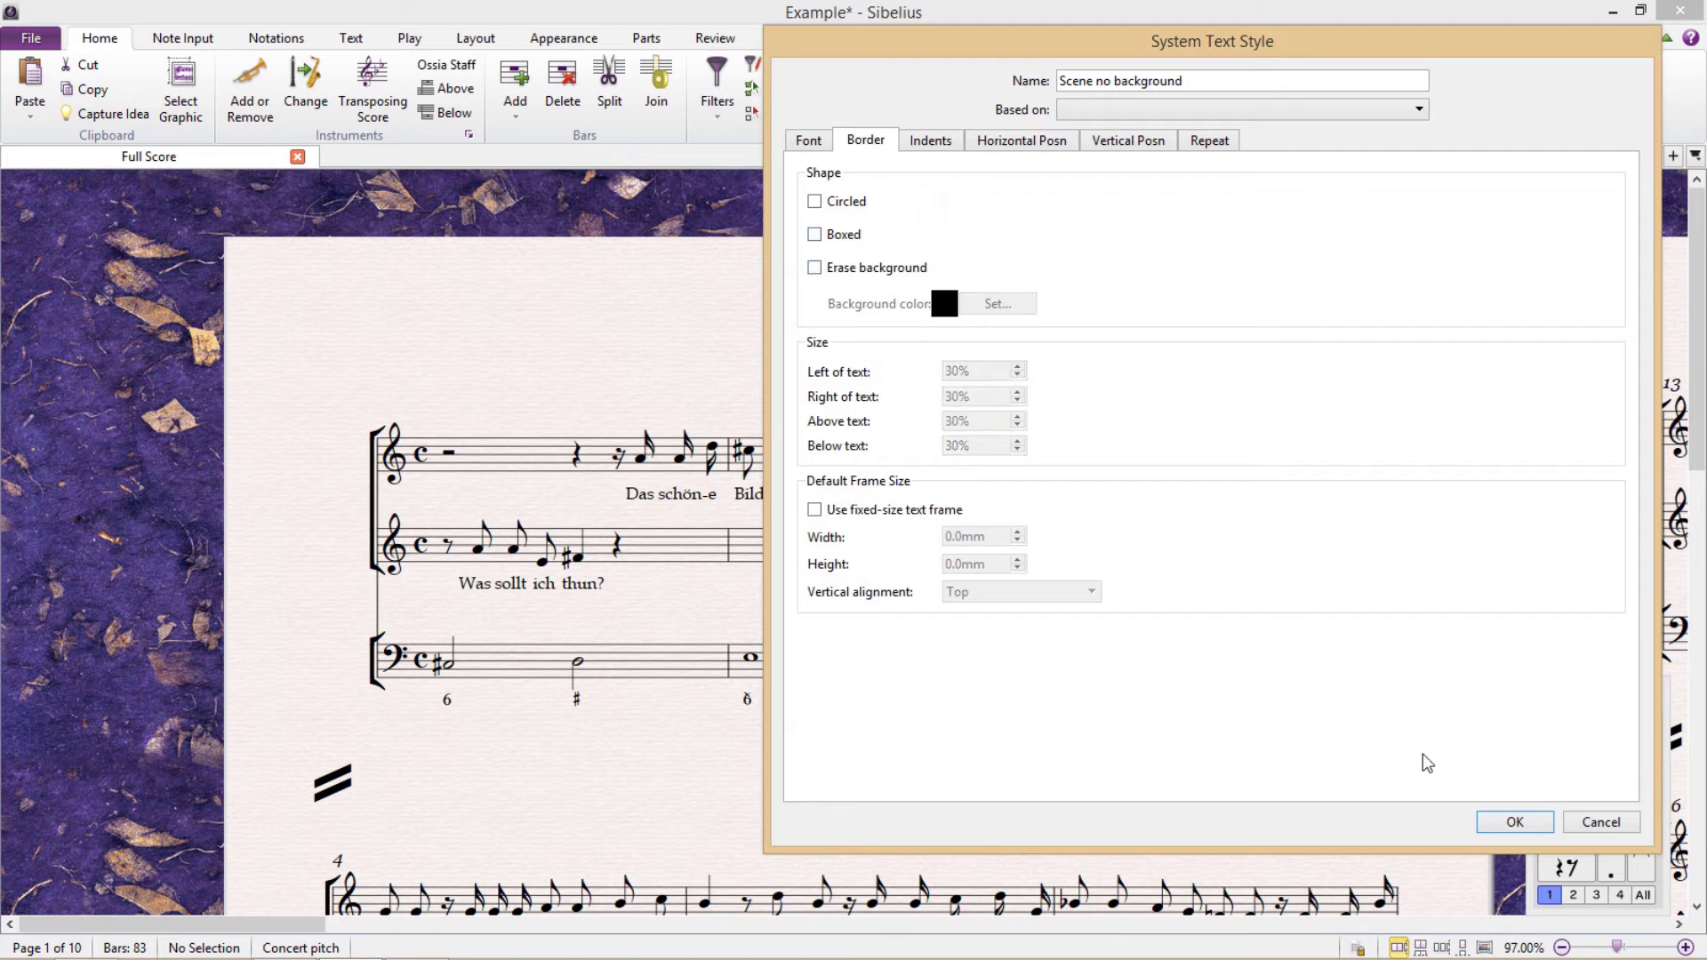
{"action": "left_click", "coordinate": [1514, 821]}
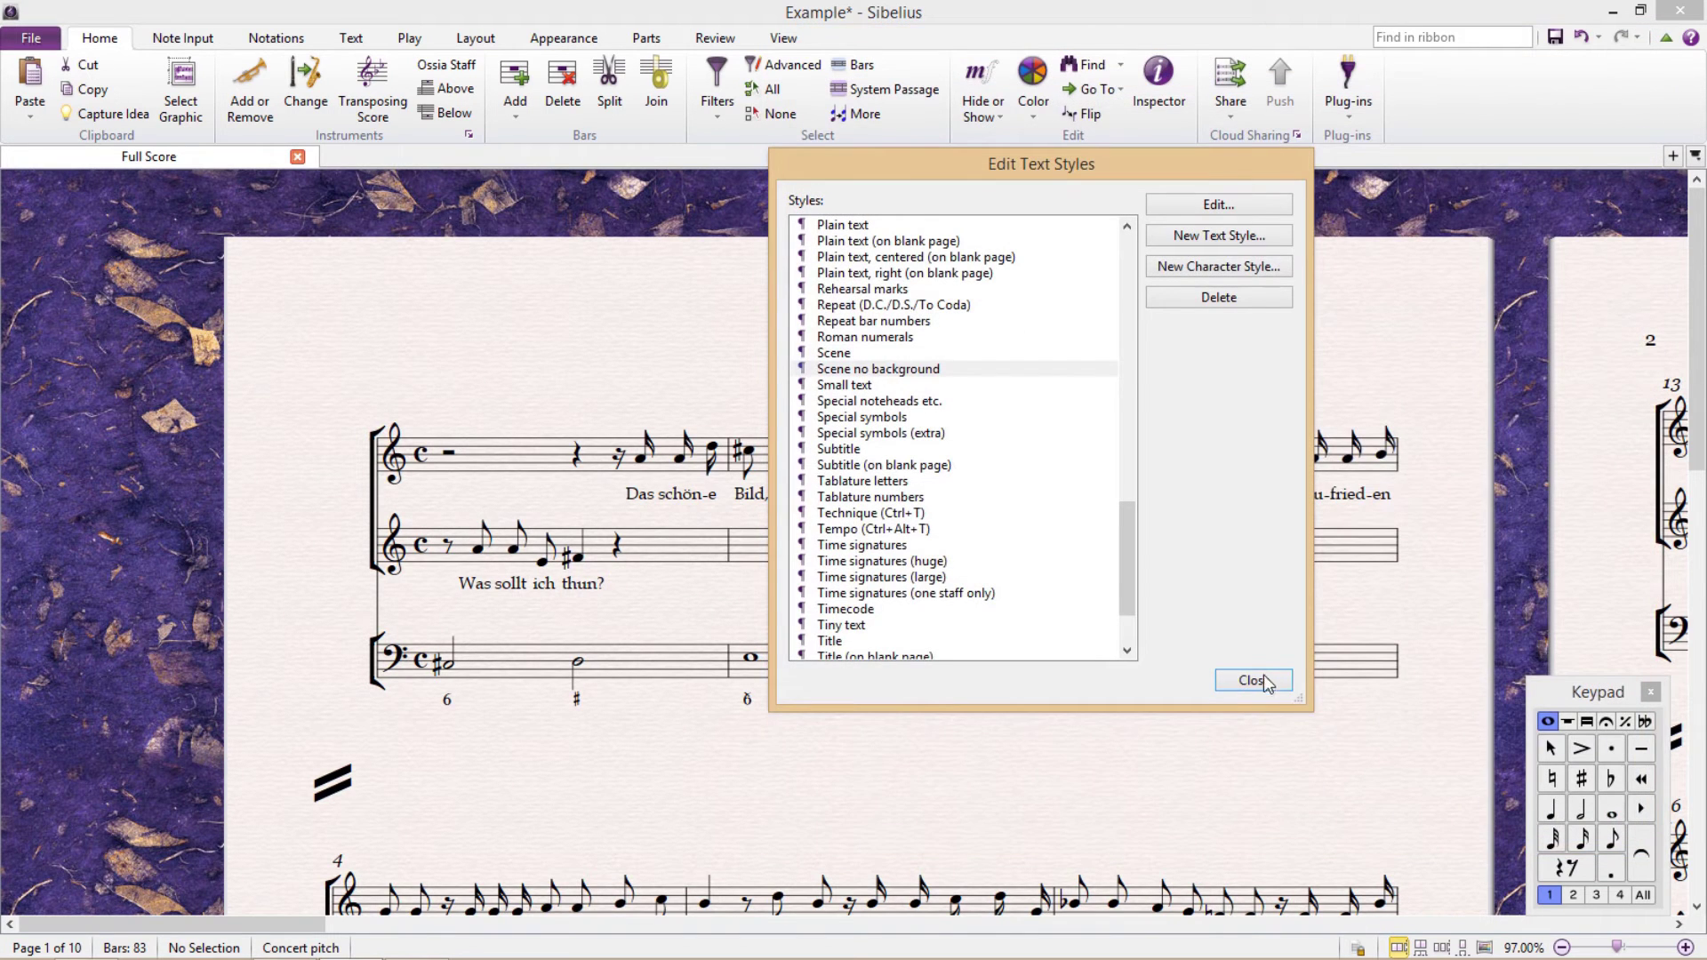
{"action": "left_click", "coordinate": [1240, 687]}
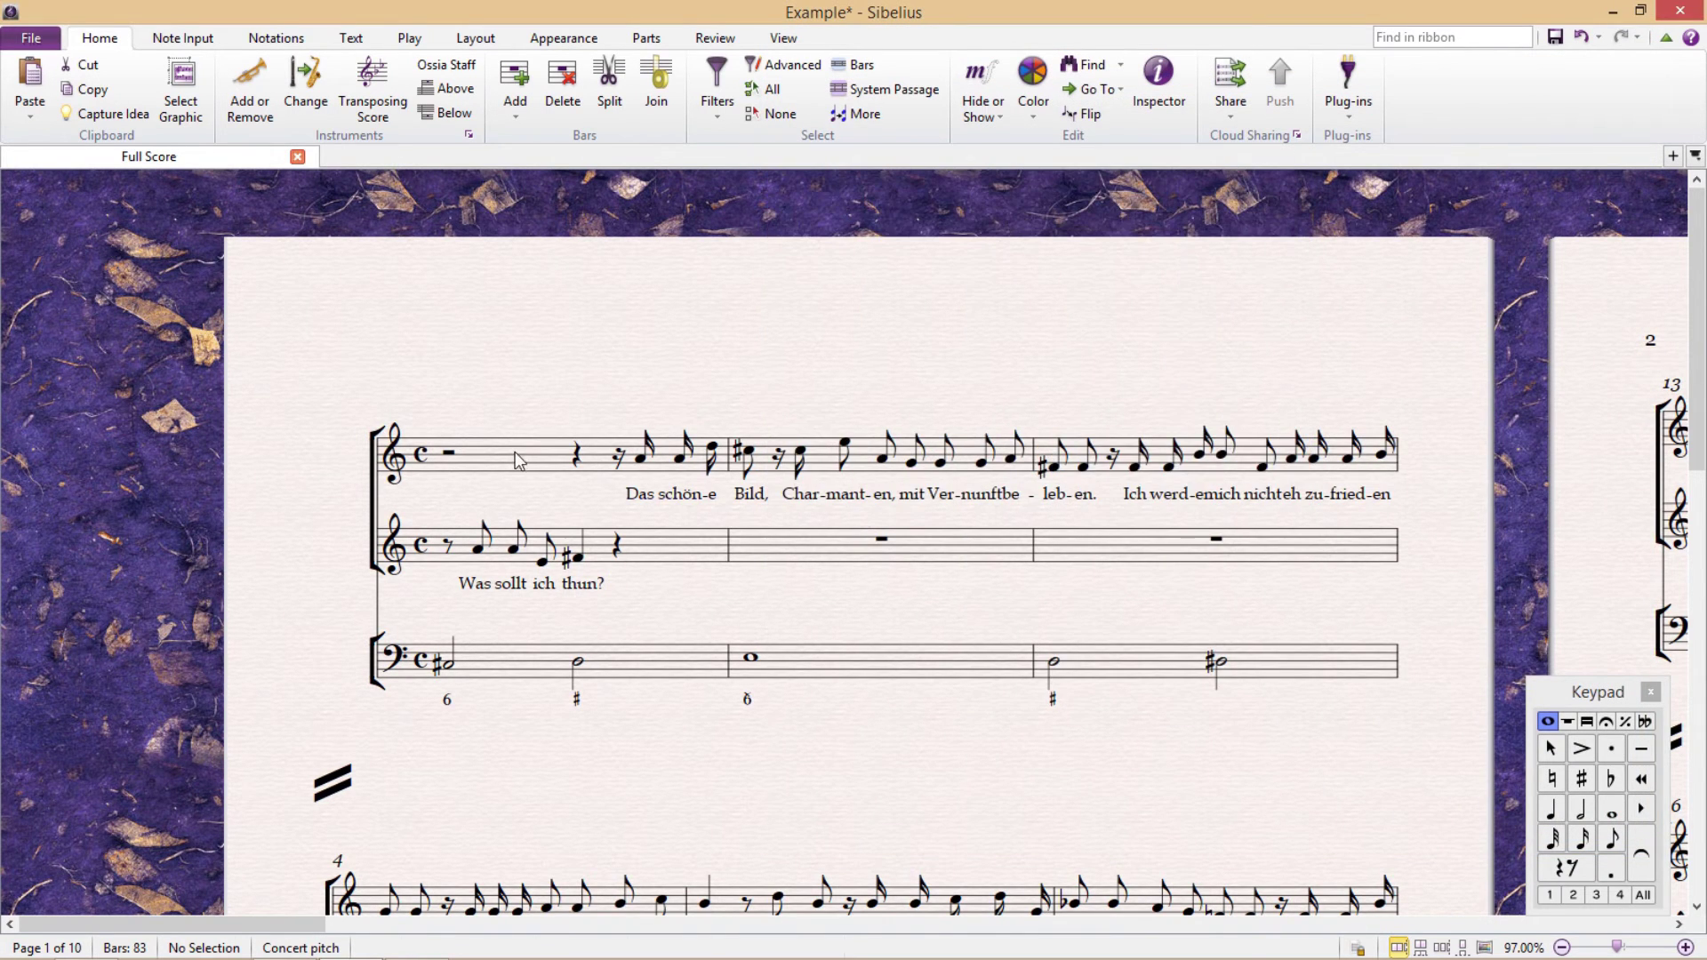
- Add the text SCENE 2 in the Scene style above the first bar of the top staff
{"action": "left_click", "coordinate": [520, 461]}
{"action": "left_click", "coordinate": [351, 38]}
{"action": "left_click", "coordinate": [769, 125]}
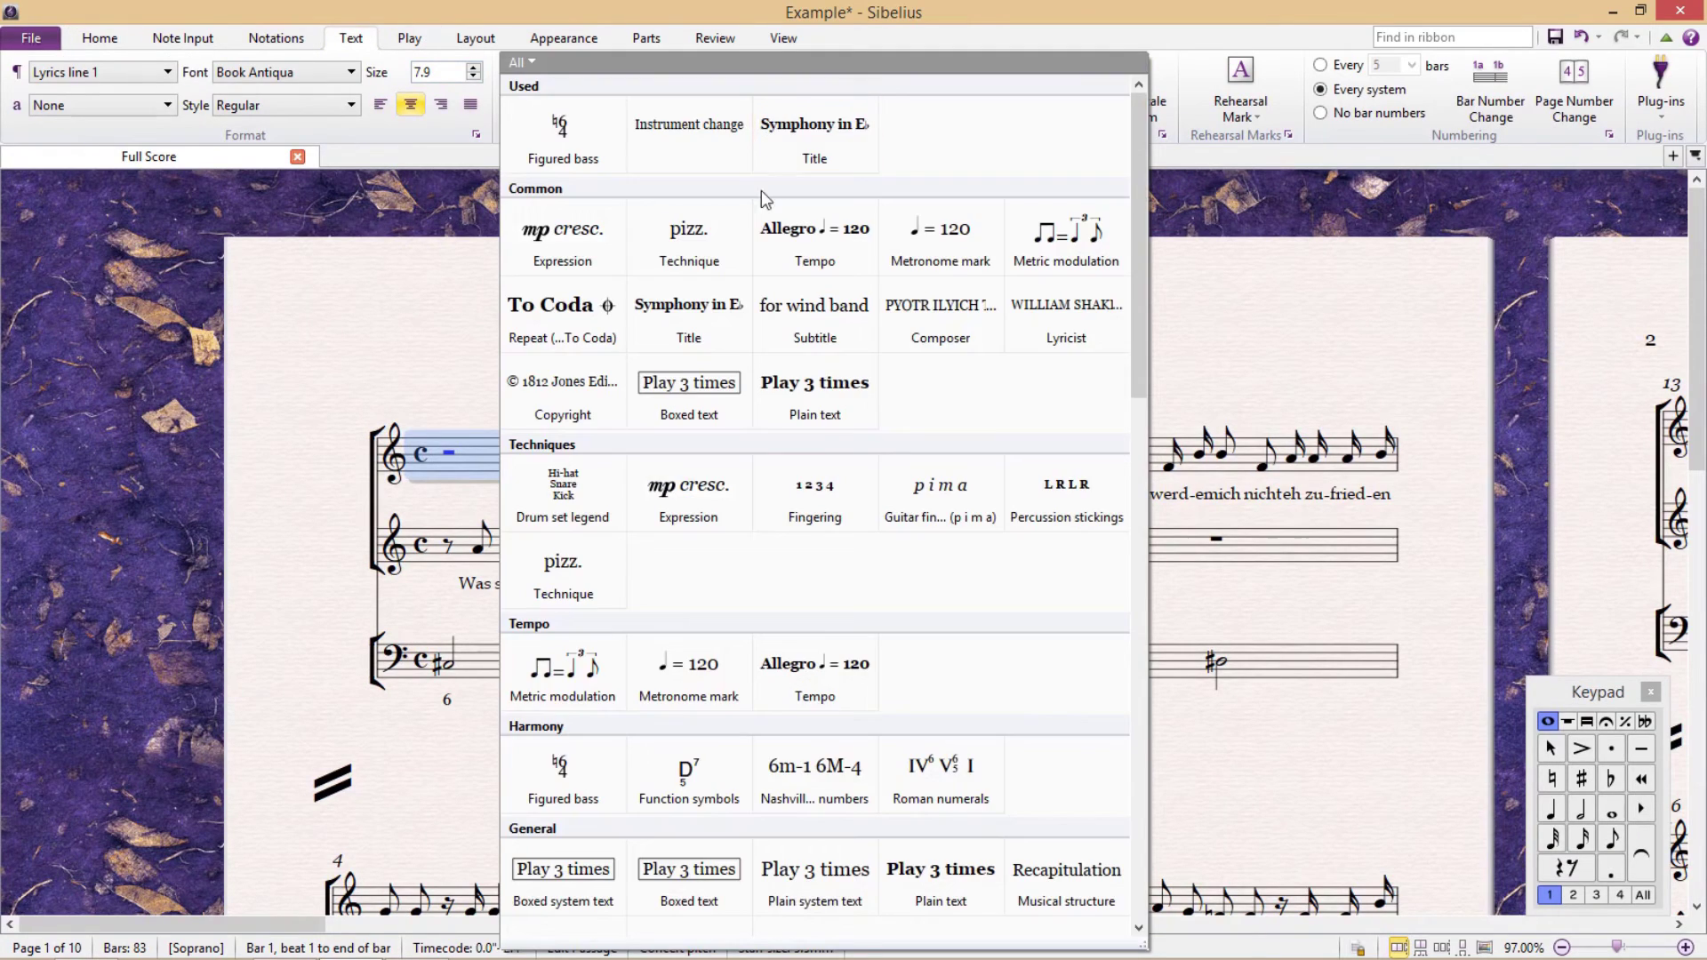
{"action": "scroll", "coordinate": [765, 356], "scroll_direction": "down", "scroll_amount": 6}
{"action": "left_click", "coordinate": [713, 624]}
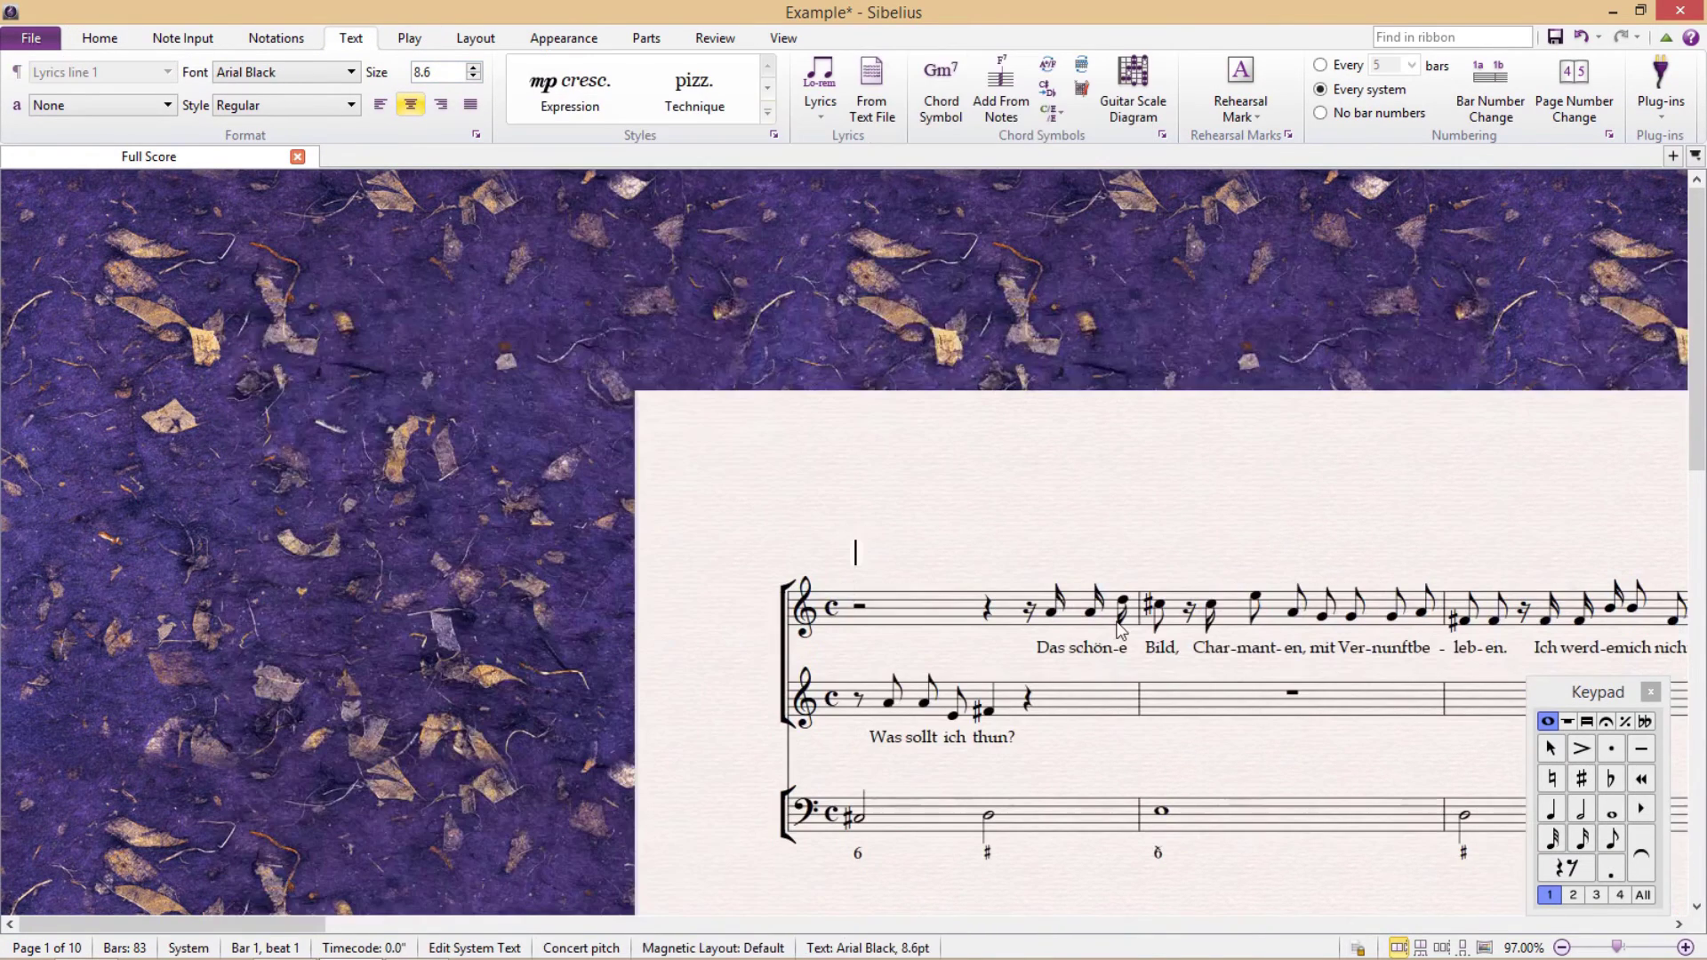
{"action": "type", "text": "SCENE 2"}
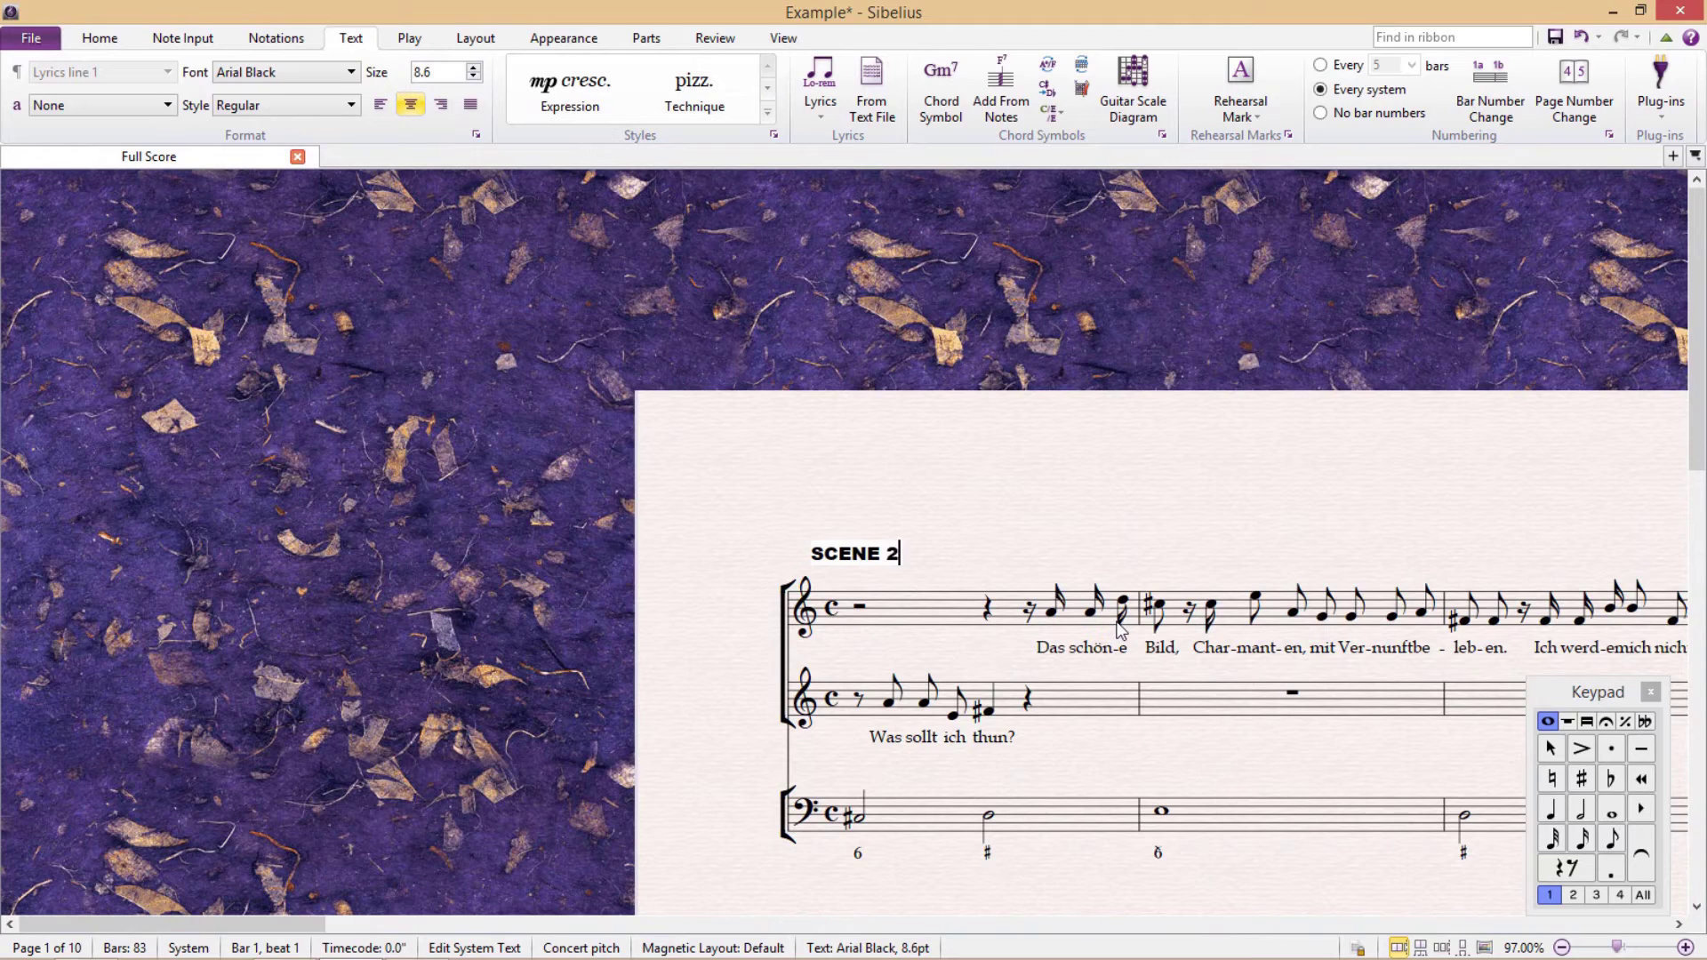
- Add the text Lucinde Falls in Love in the Scene no background style above the same first bar
{"action": "left_click", "coordinate": [960, 623]}
{"action": "left_click", "coordinate": [769, 113]}
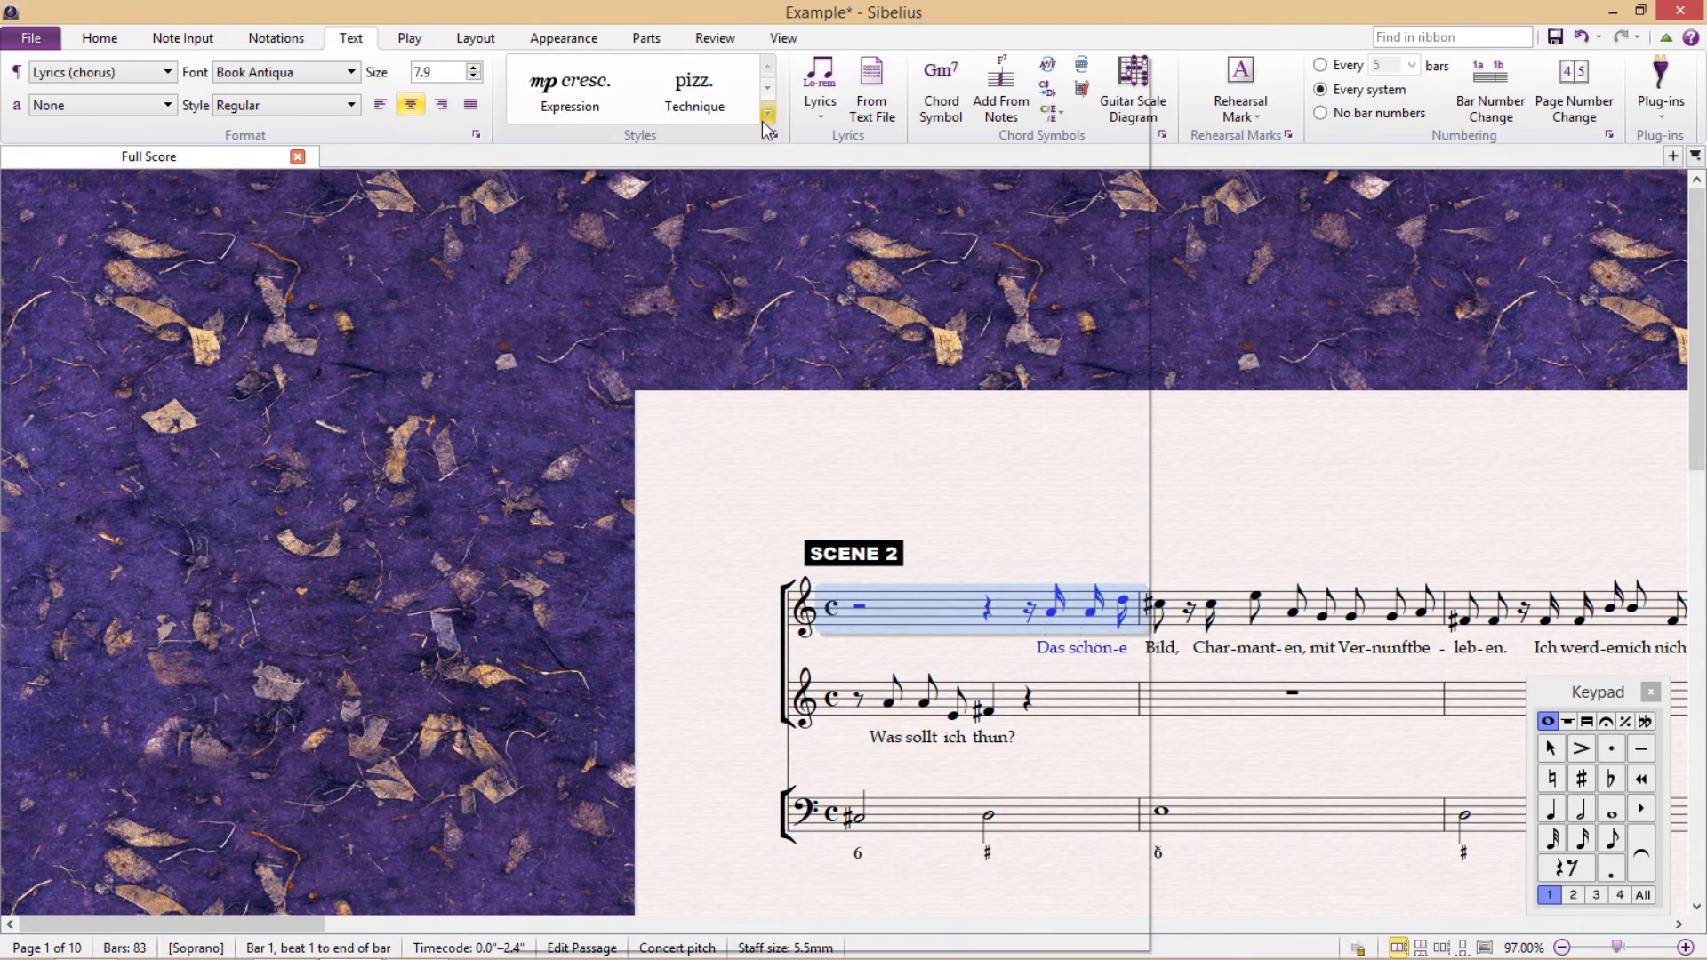
{"action": "scroll", "coordinate": [824, 412], "scroll_direction": "down", "scroll_amount": 3}
{"action": "left_click", "coordinate": [812, 702]}
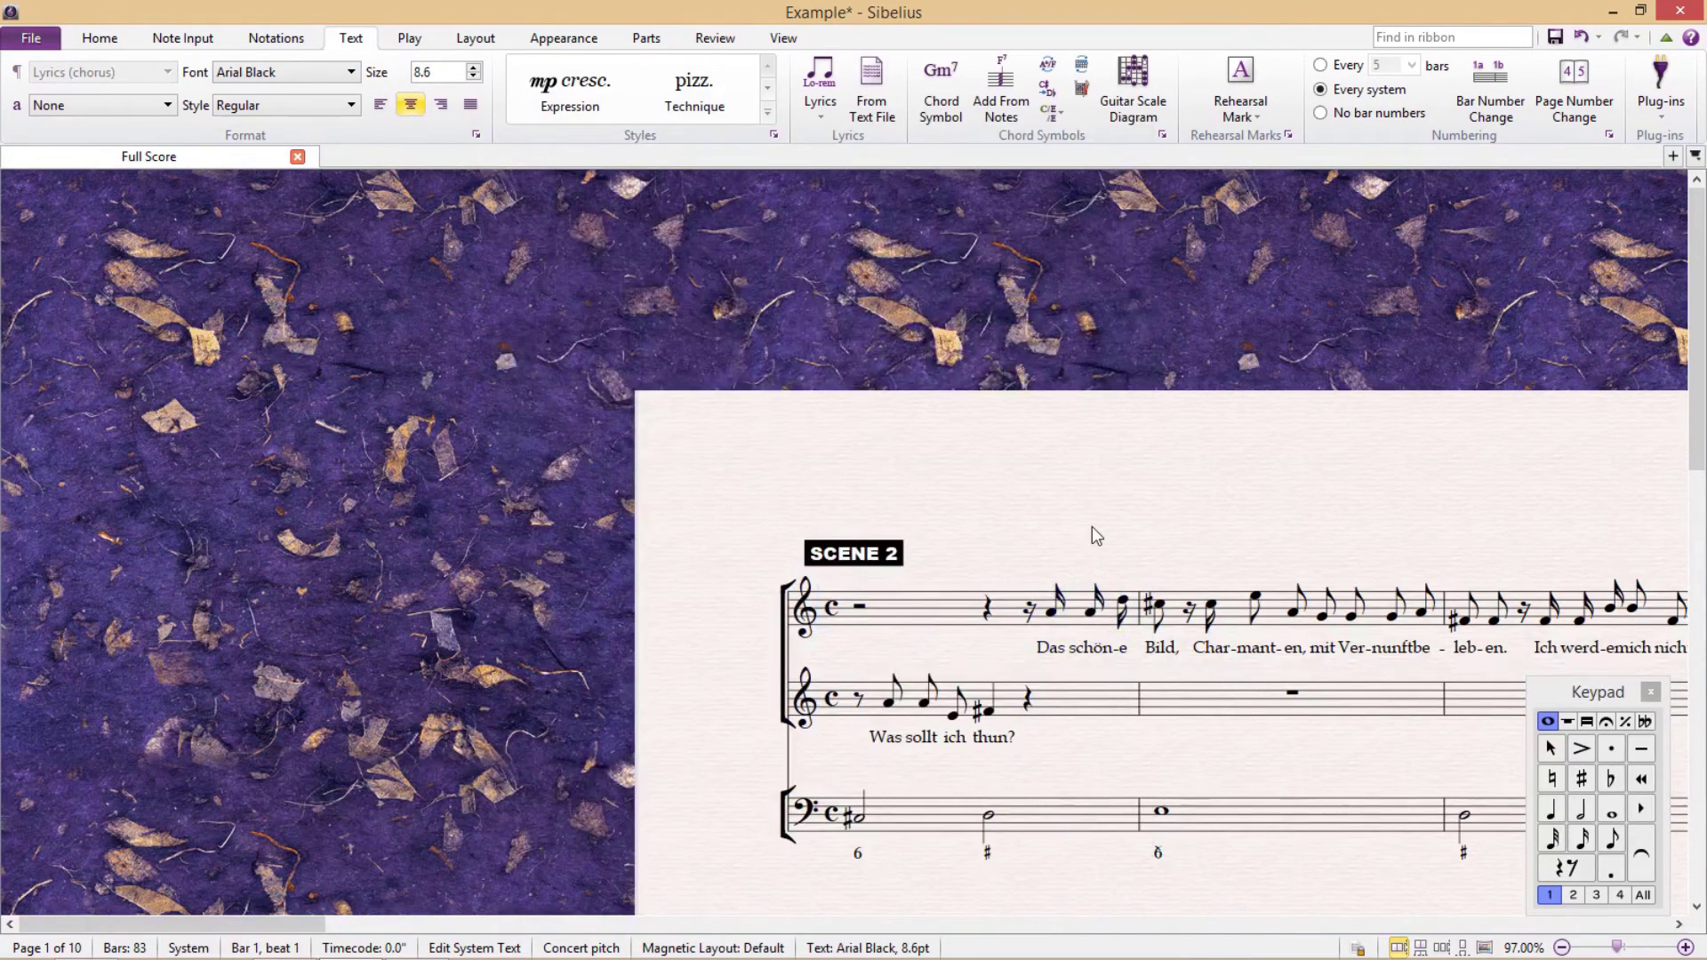
{"action": "type", "text": "Lucinde als"}
{"action": "key", "text": "BackSpace"}
{"action": "key", "text": "BackSpace"}
{"action": "key", "text": "BackSpace"}
{"action": "type", "text": "in Love"}
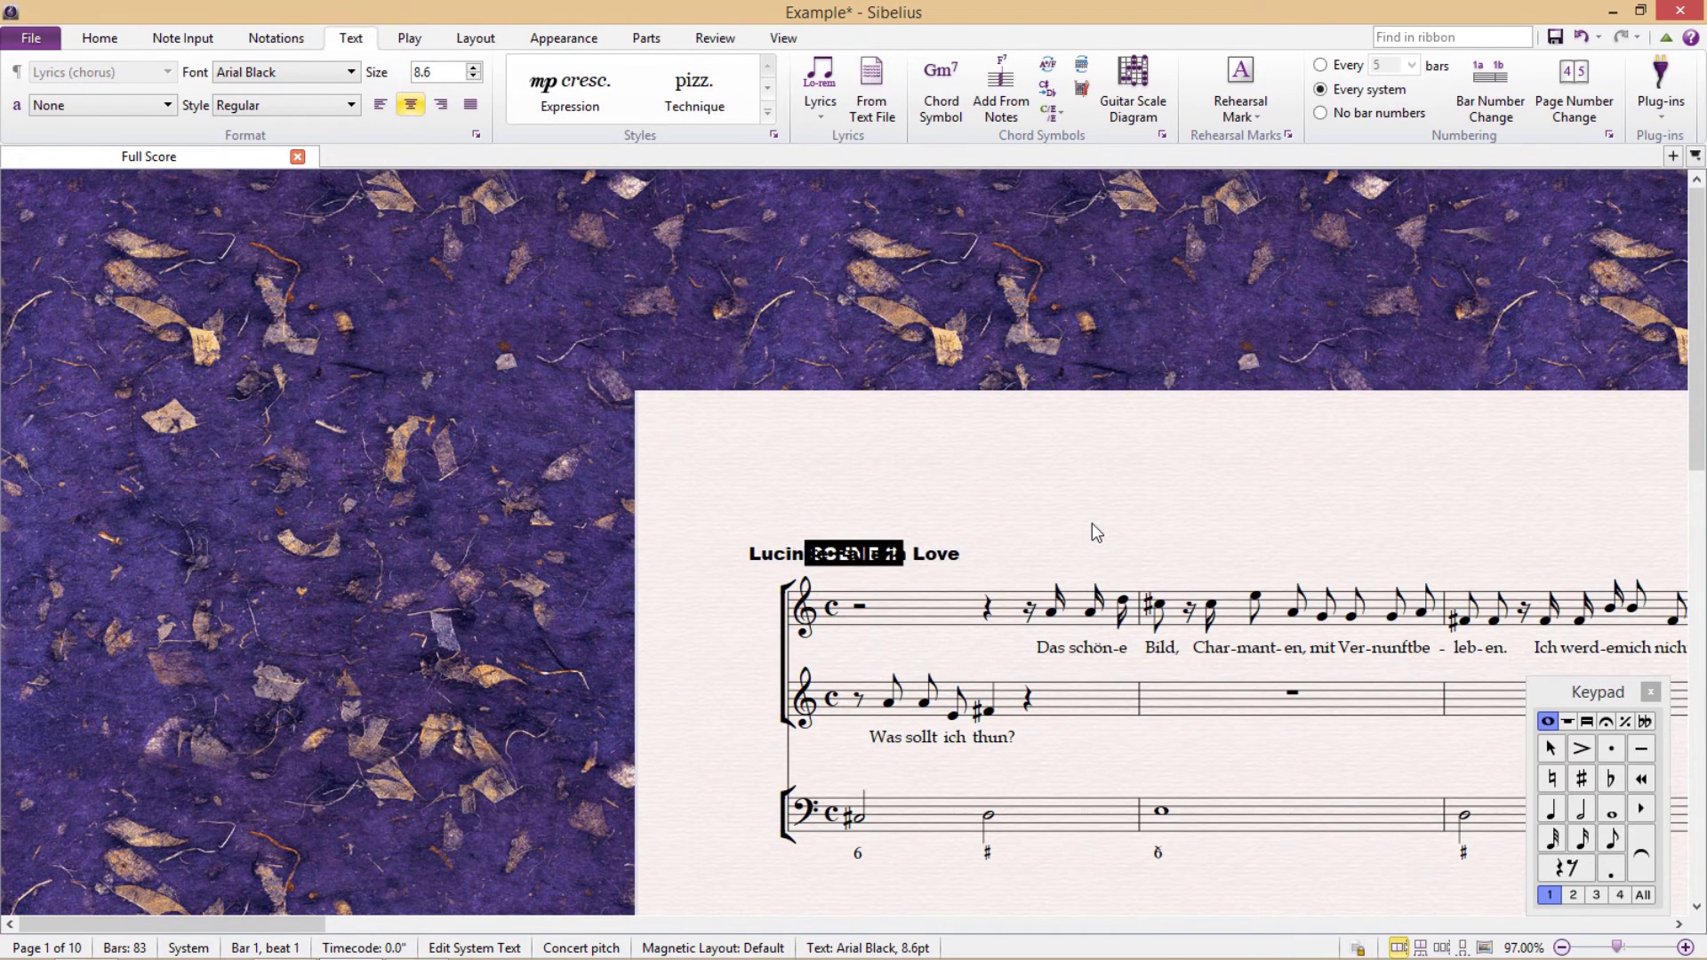
{"action": "key", "text": "Escape"}
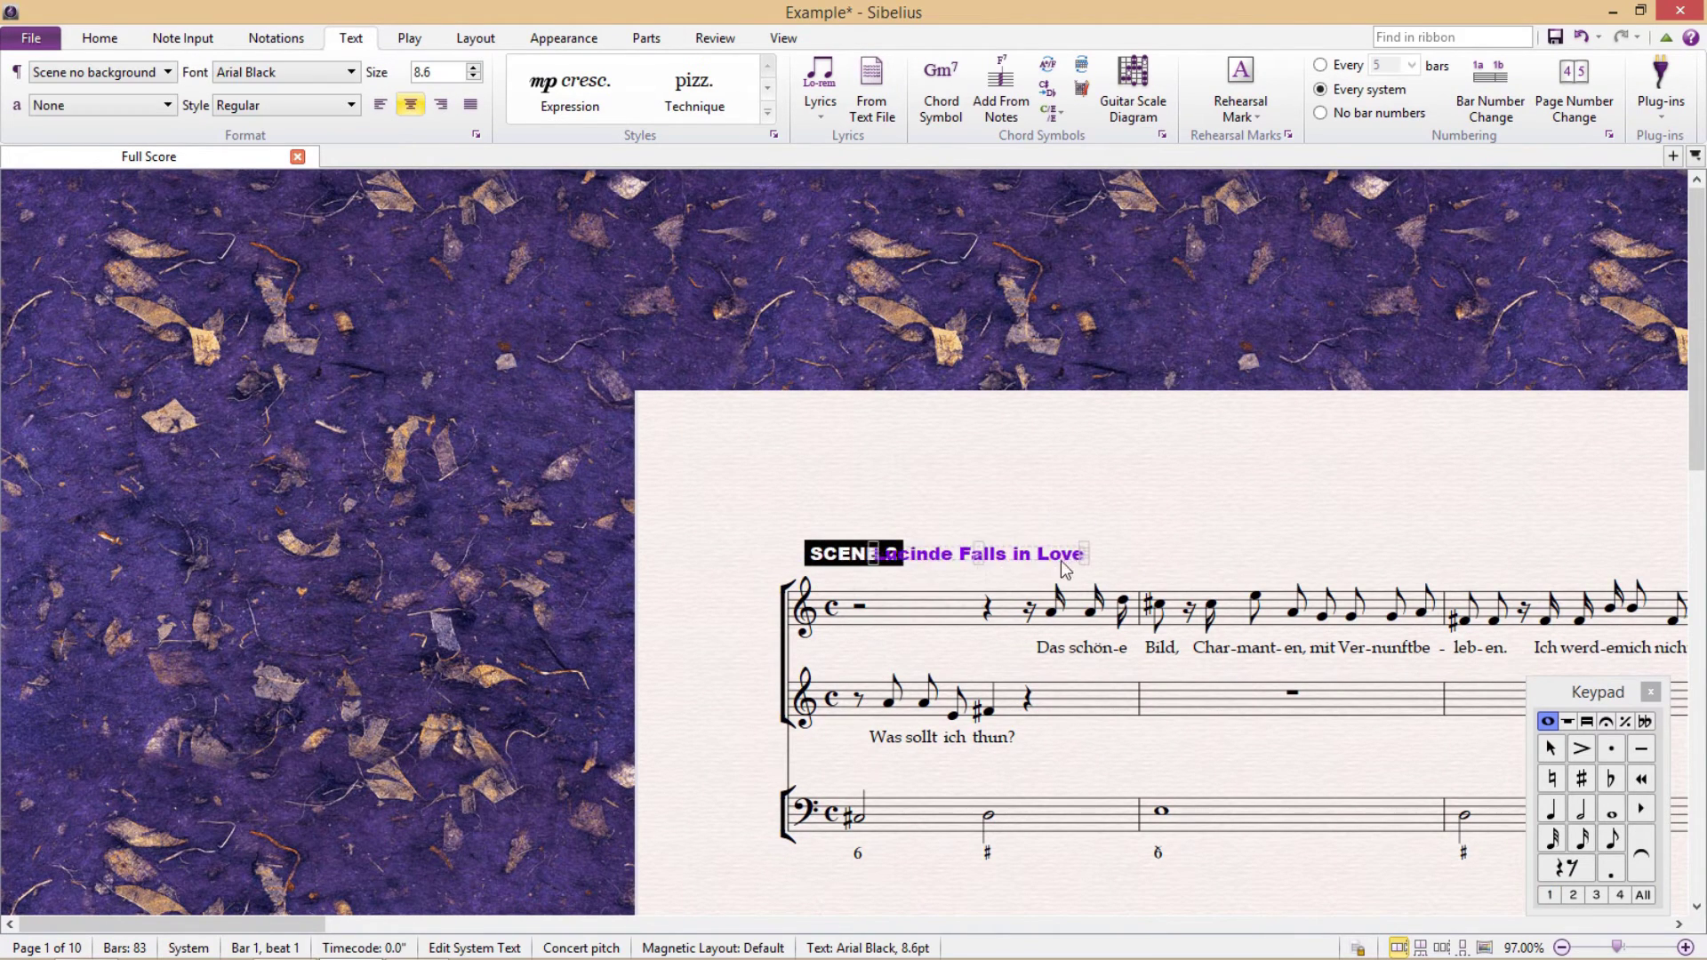
- Place the Lucinde Falls in Love text just after SCENE 2, with both shifted slightly up and left above the first system
{"action": "left_click", "coordinate": [864, 564], "text": "ctrl"}
{"action": "left_click_drag", "start_coordinate": [863, 565], "coordinate": [843, 551]}
{"action": "left_click", "coordinate": [1150, 541]}
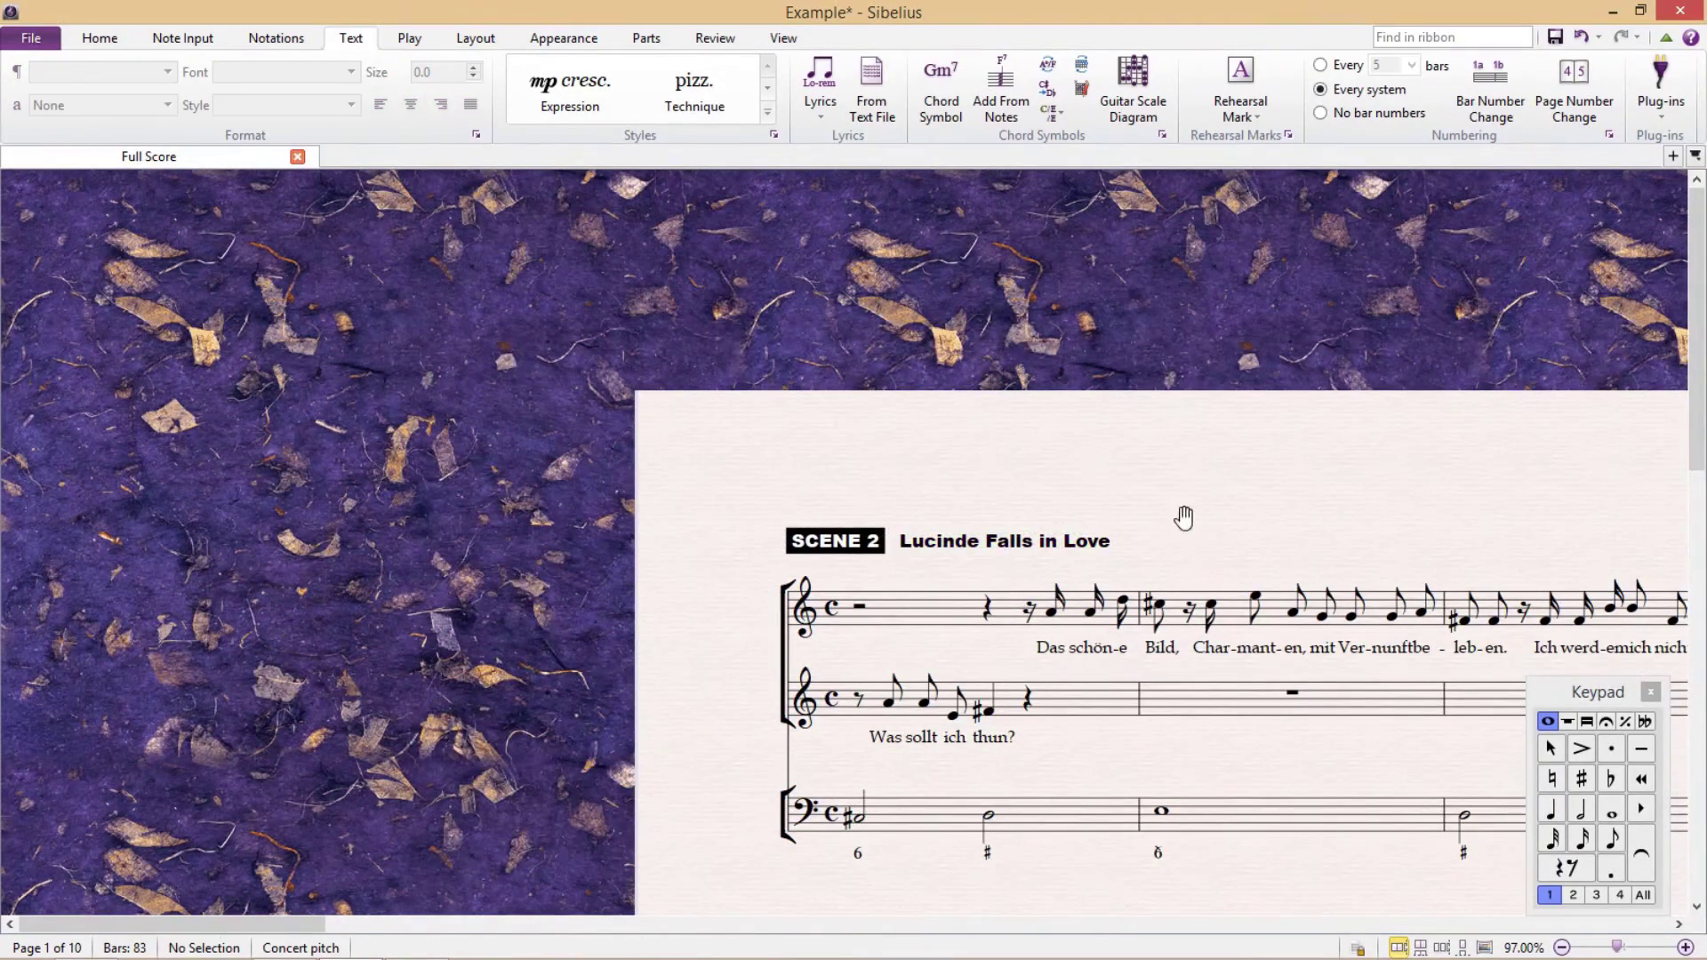
{"action": "left_click_drag", "start_coordinate": [1185, 515], "coordinate": [834, 484]}
{"action": "left_click", "coordinate": [750, 466]}
{"action": "left_click", "coordinate": [1038, 469]}
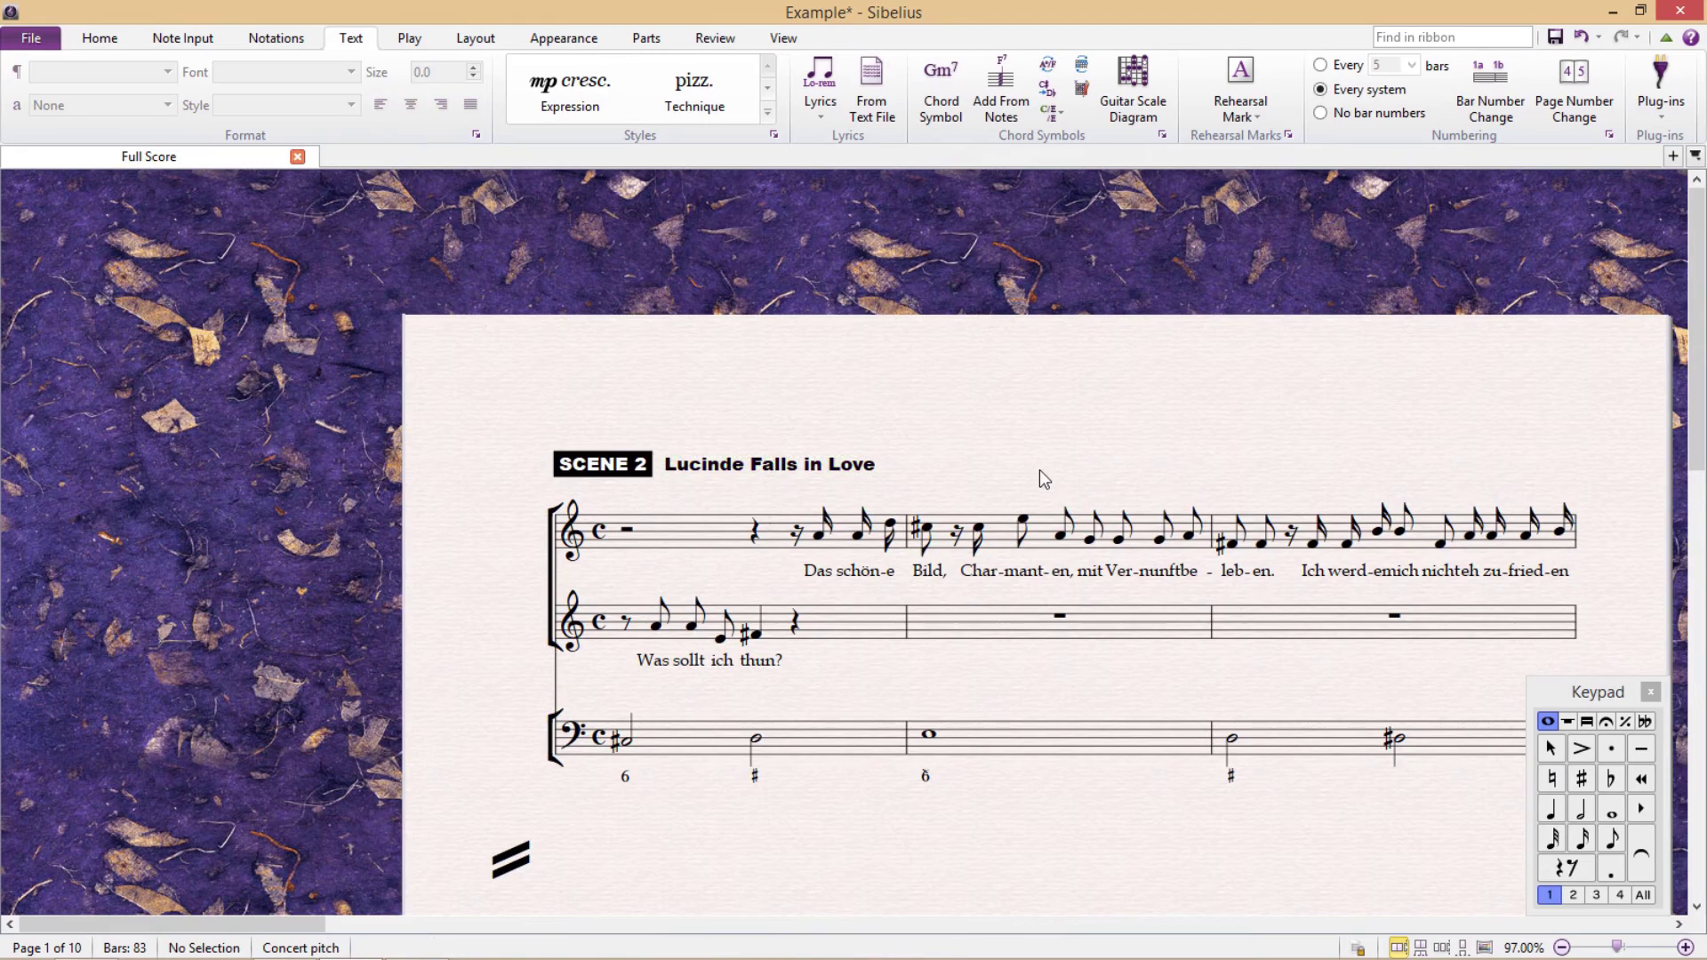
{"action": "left_click_drag", "start_coordinate": [1039, 469], "coordinate": [851, 299]}
{"action": "scroll", "coordinate": [936, 451], "scroll_direction": "down", "scroll_amount": 3, "text": "ctrl"}
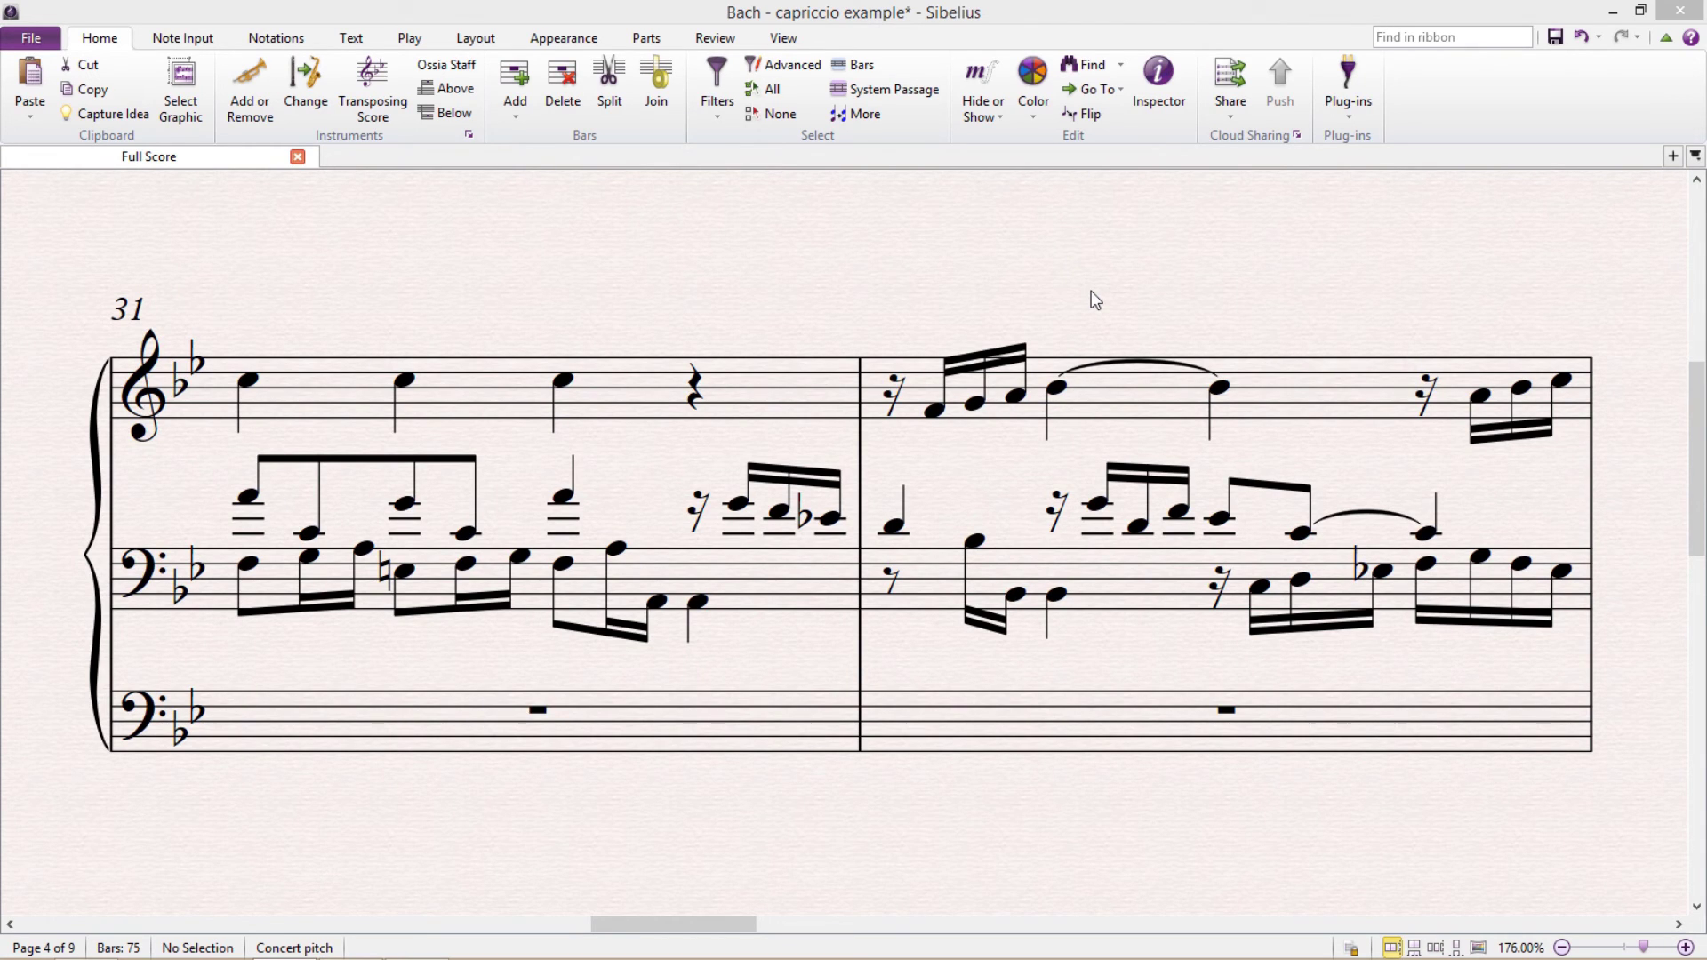
- Raise the third note of bar 31 in the top staff far above the staff, return it to C5, and deselect it
{"action": "left_click", "coordinate": [563, 374]}
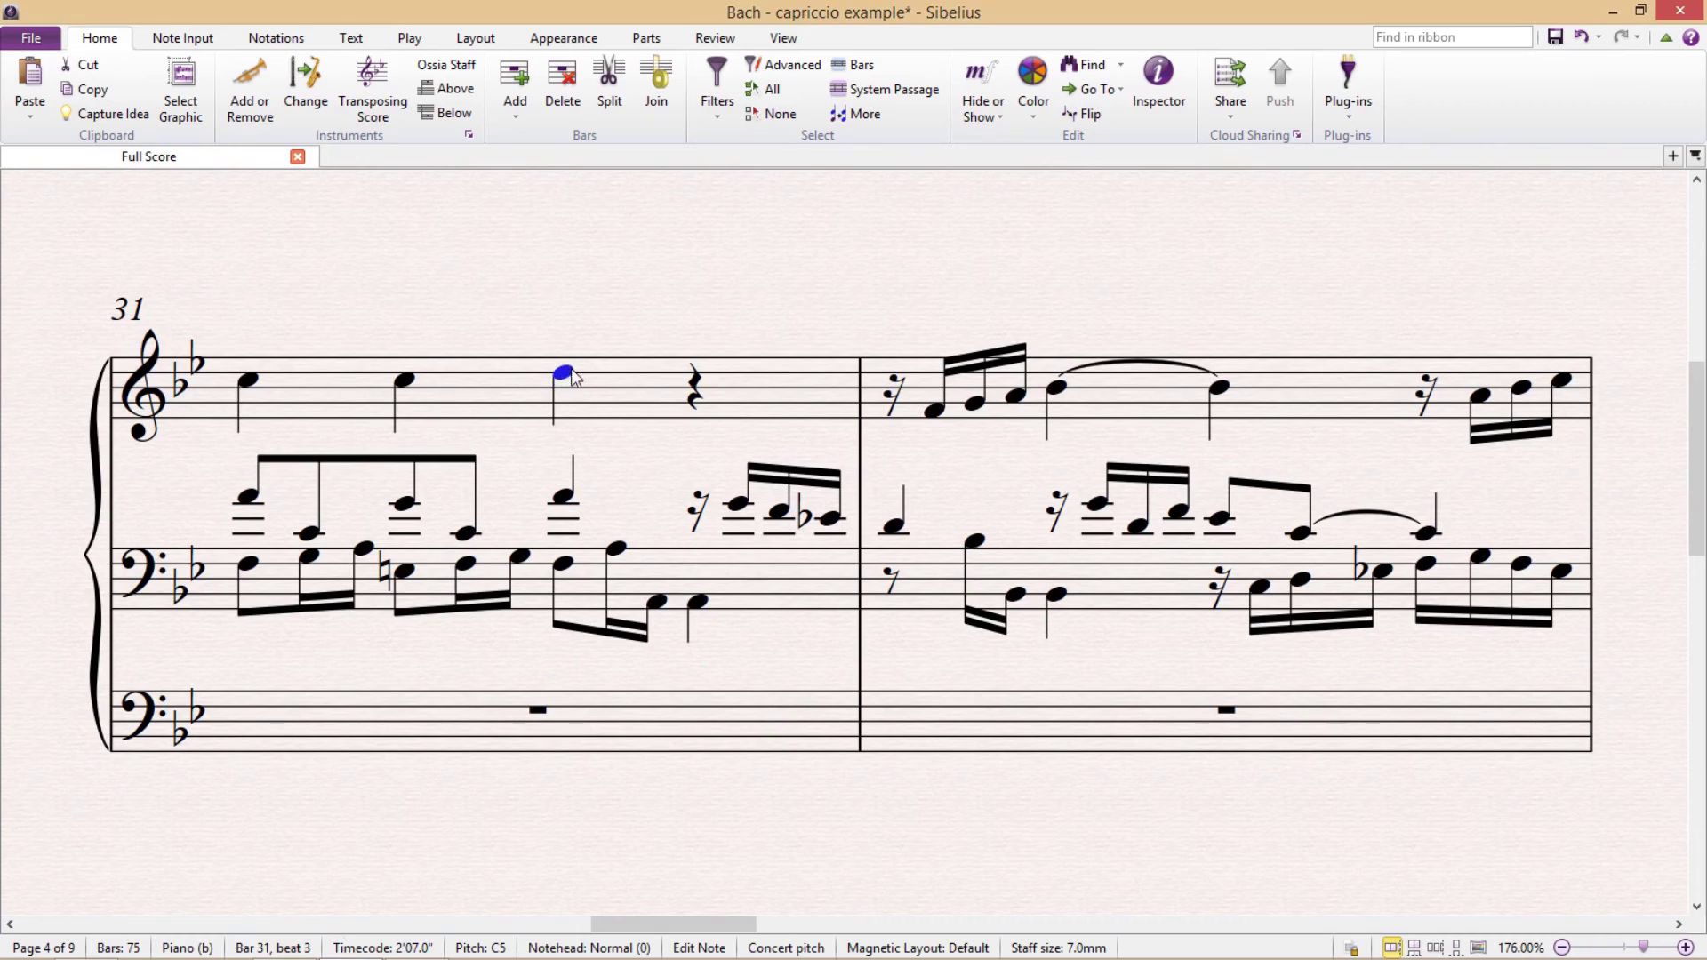
{"action": "left_click_drag", "start_coordinate": [573, 378], "coordinate": [583, 345]}
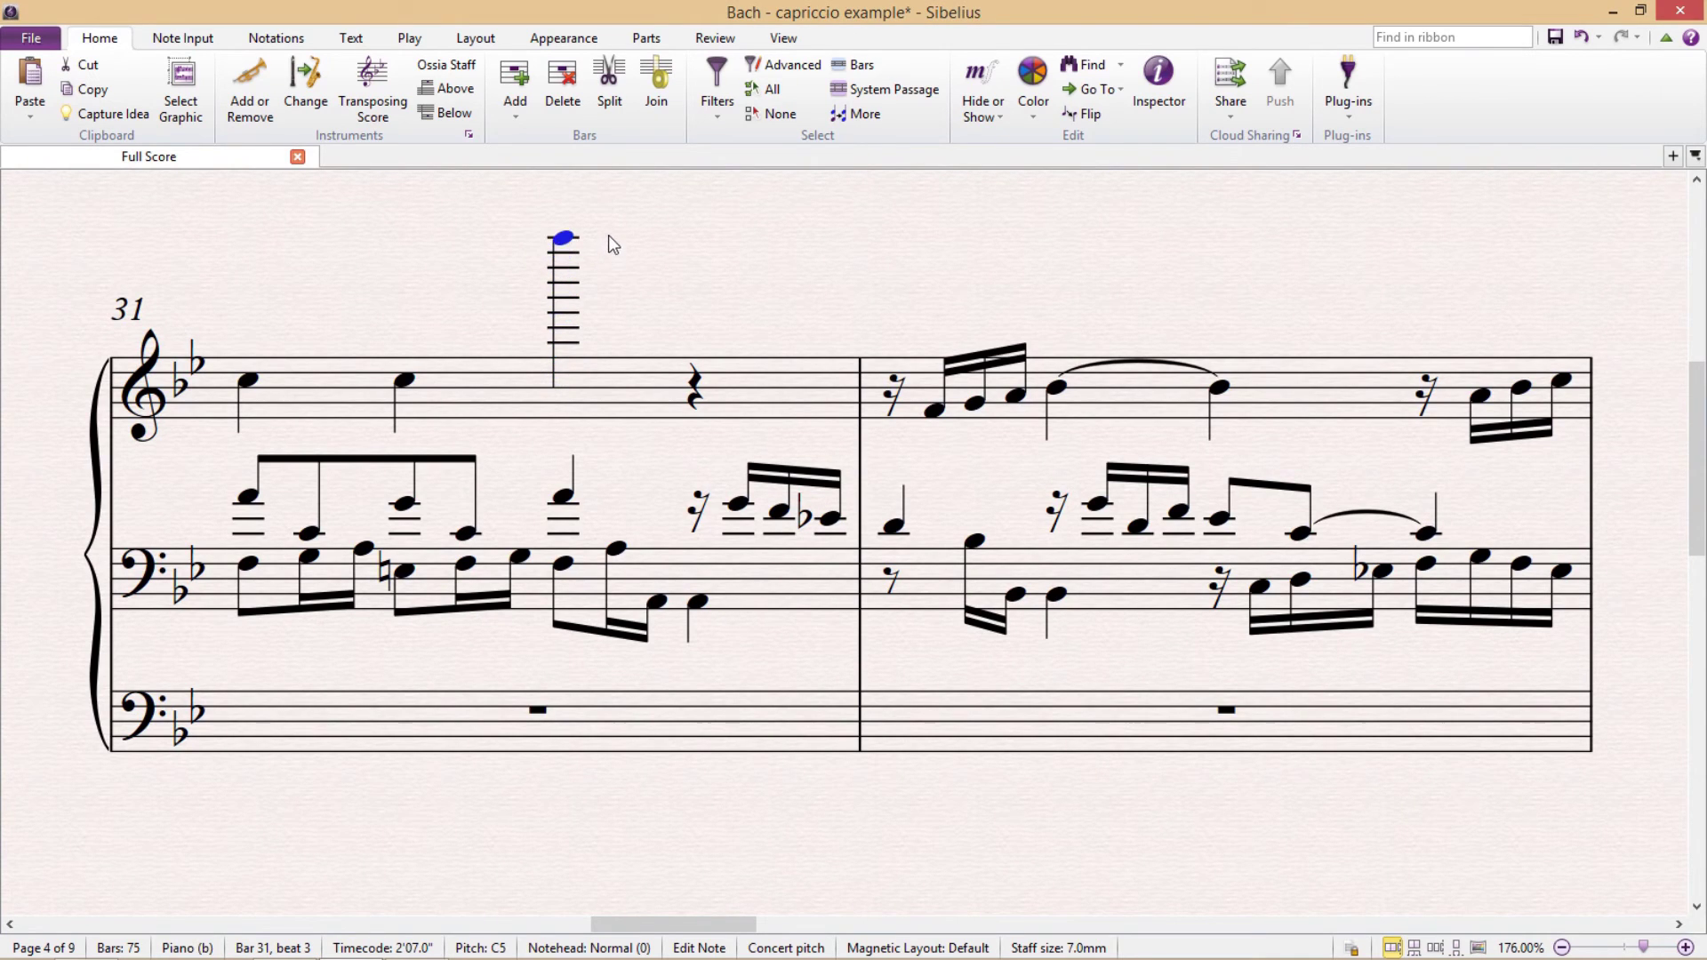
{"action": "left_click_drag", "start_coordinate": [608, 237], "coordinate": [596, 386]}
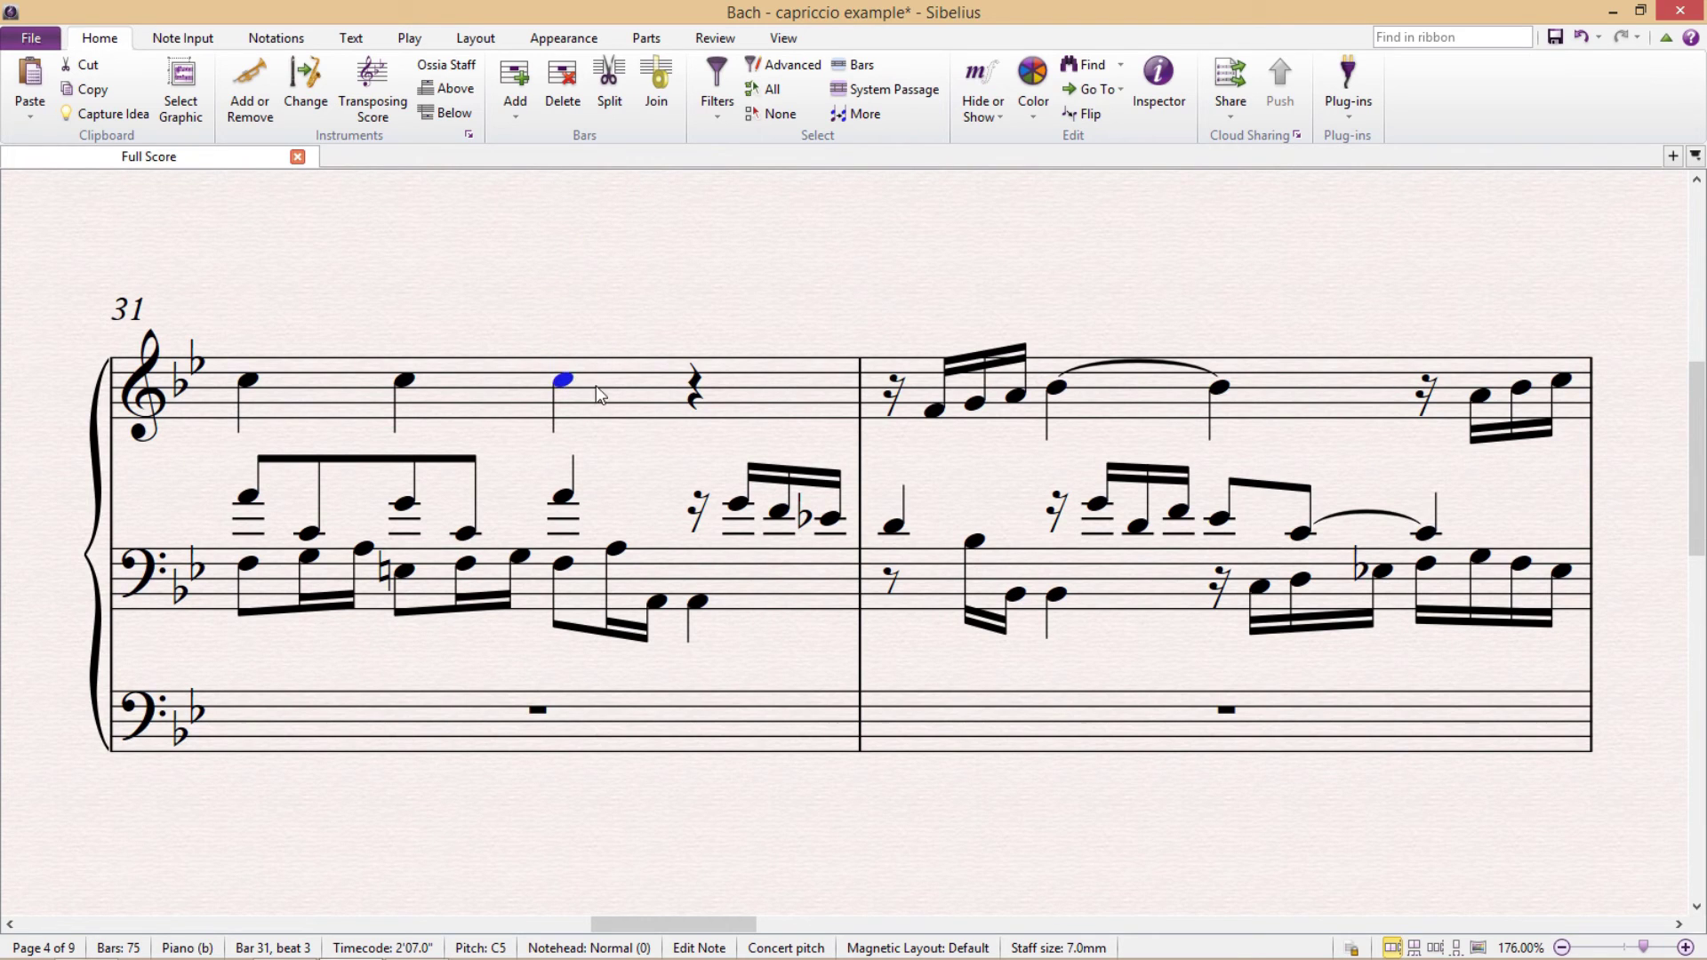
{"action": "left_click", "coordinate": [694, 271]}
- Set the note colors to None, and switch them to Voice Colors
{"action": "left_click", "coordinate": [780, 39]}
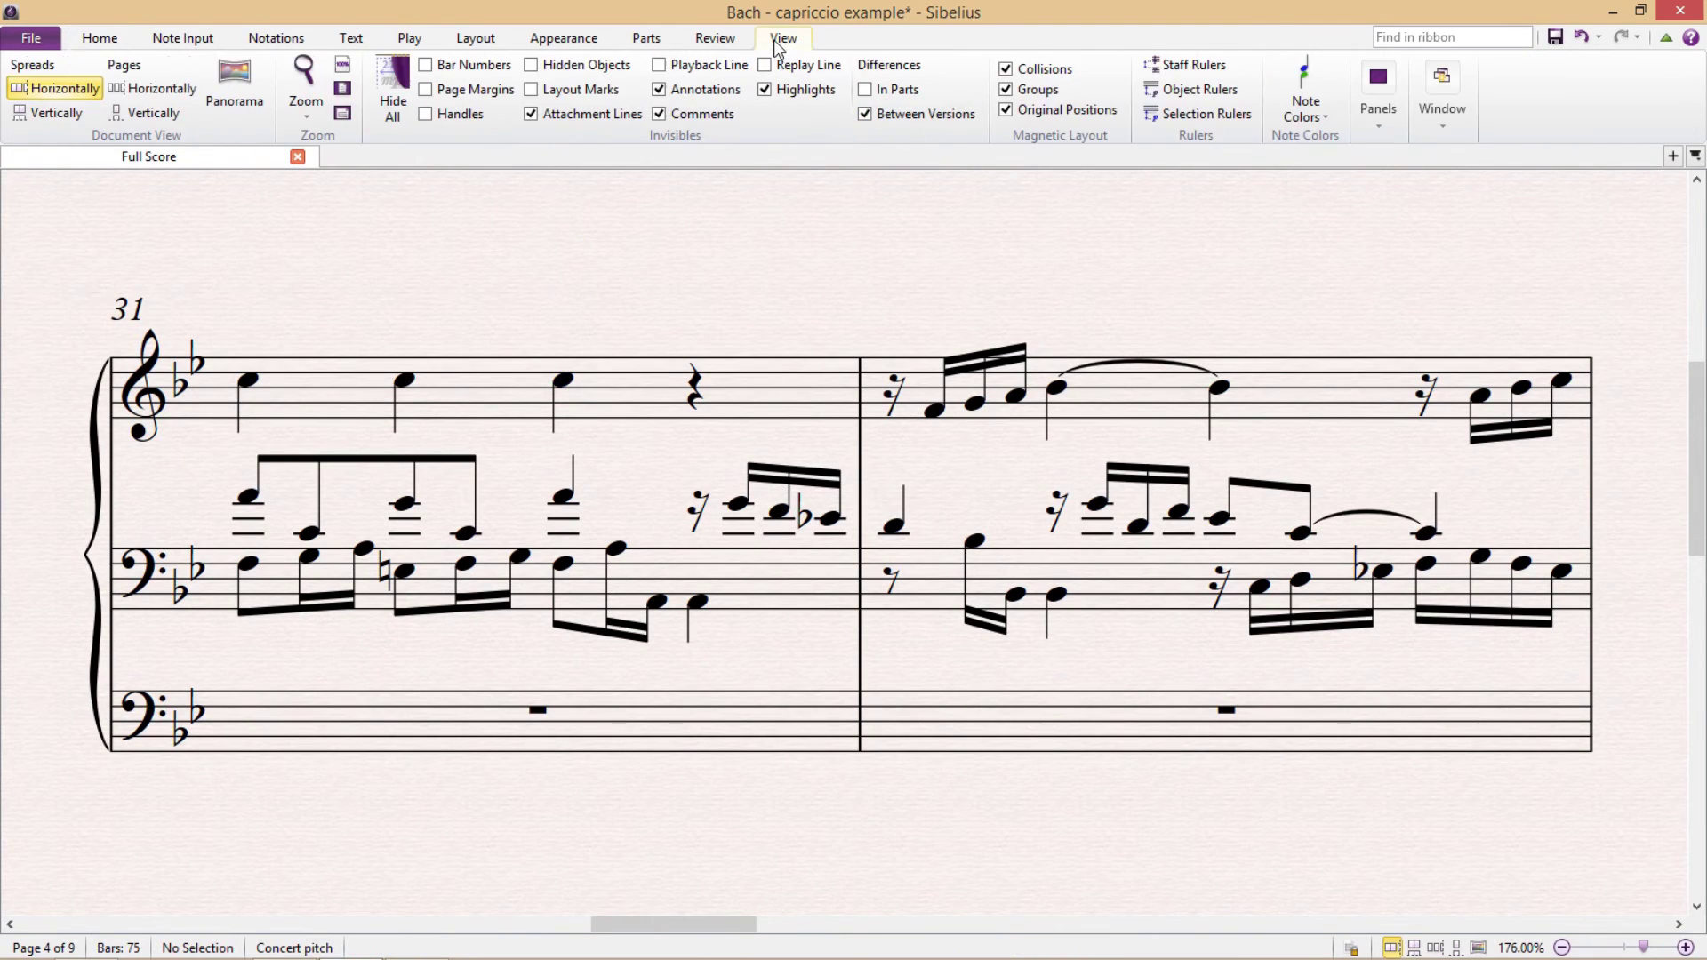
{"action": "left_click", "coordinate": [1325, 120]}
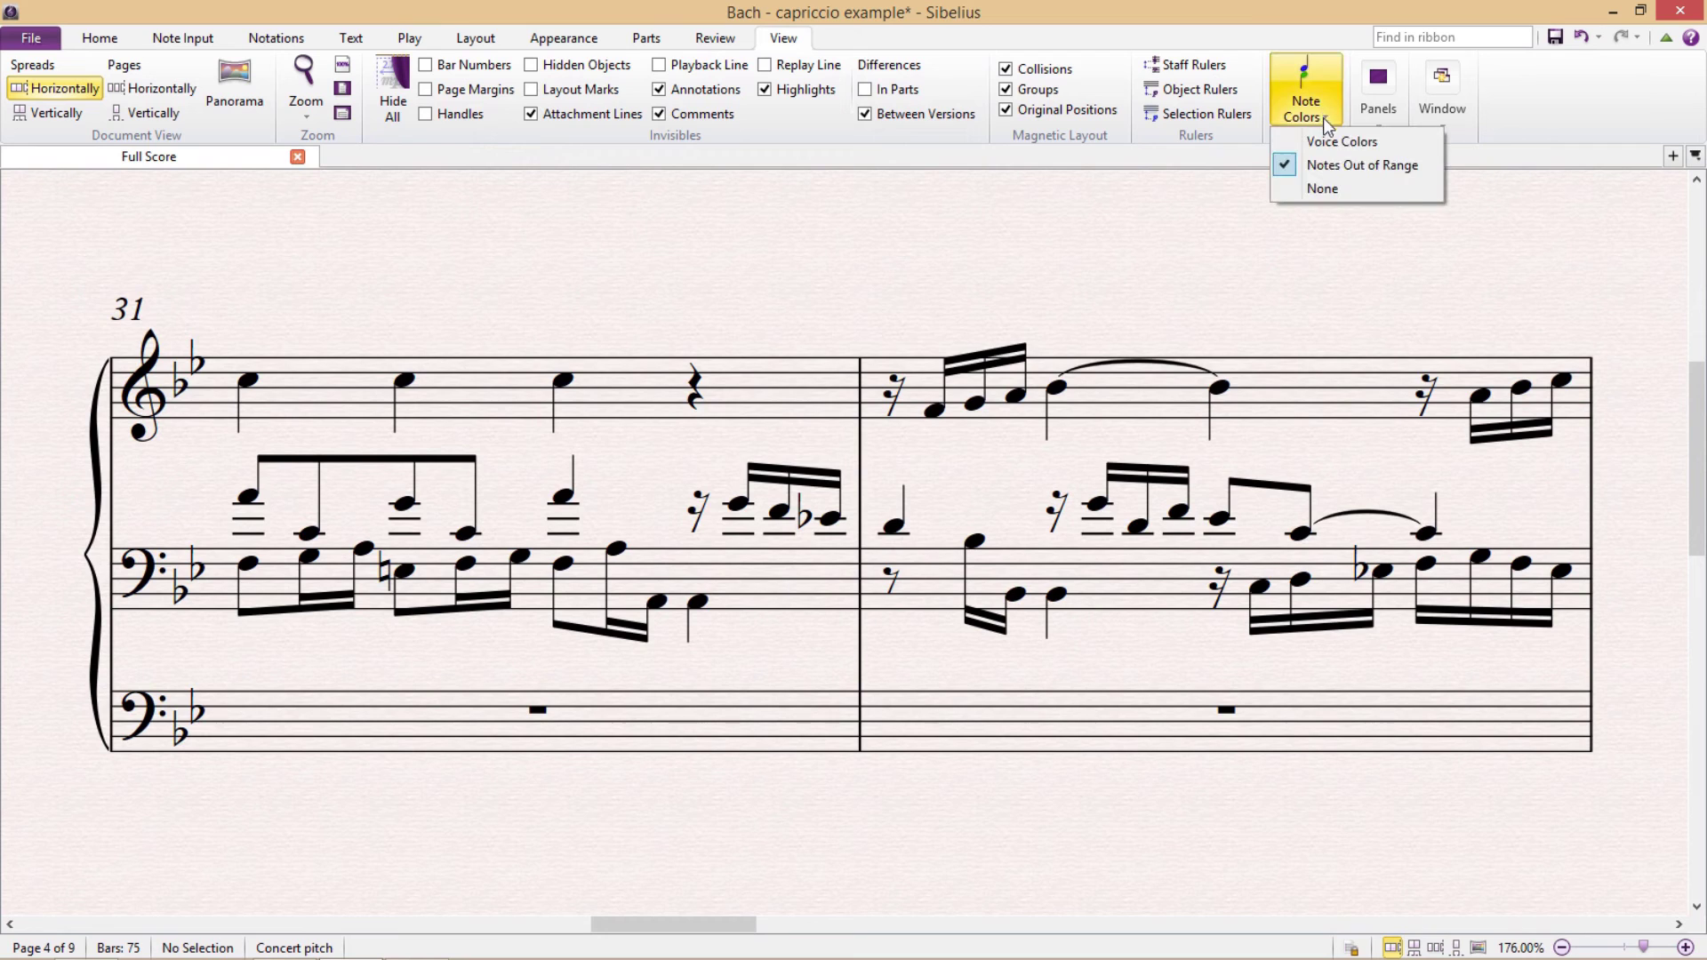
{"action": "left_click", "coordinate": [1348, 189]}
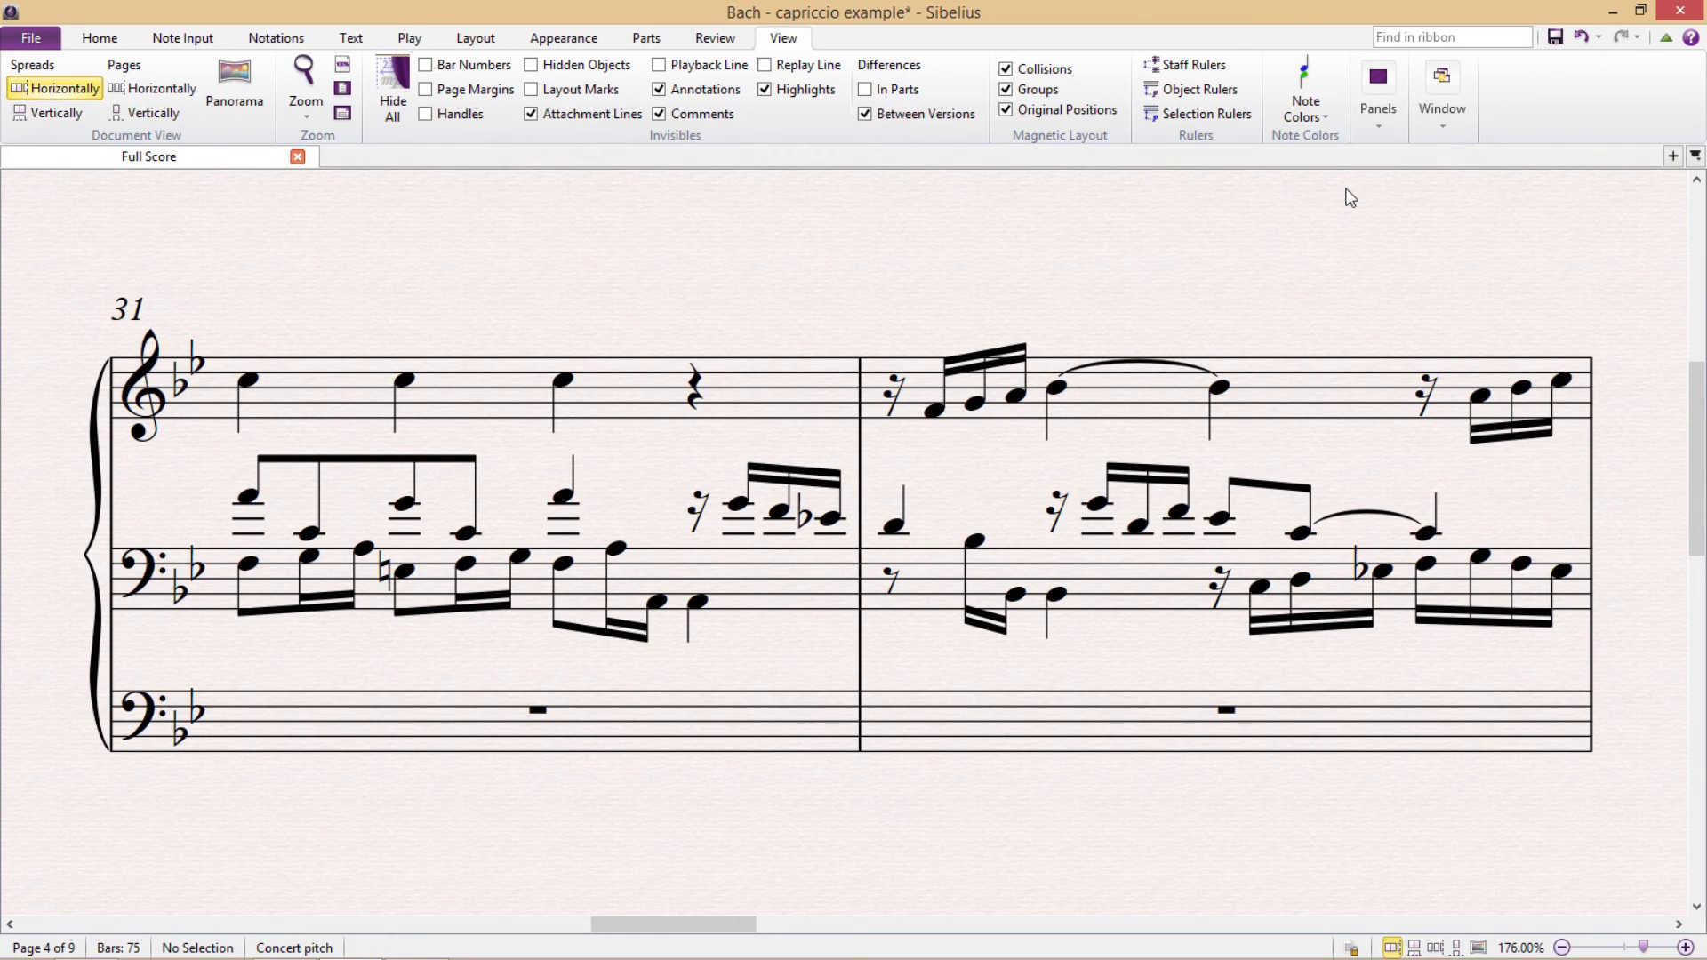
{"action": "left_click", "coordinate": [1321, 118]}
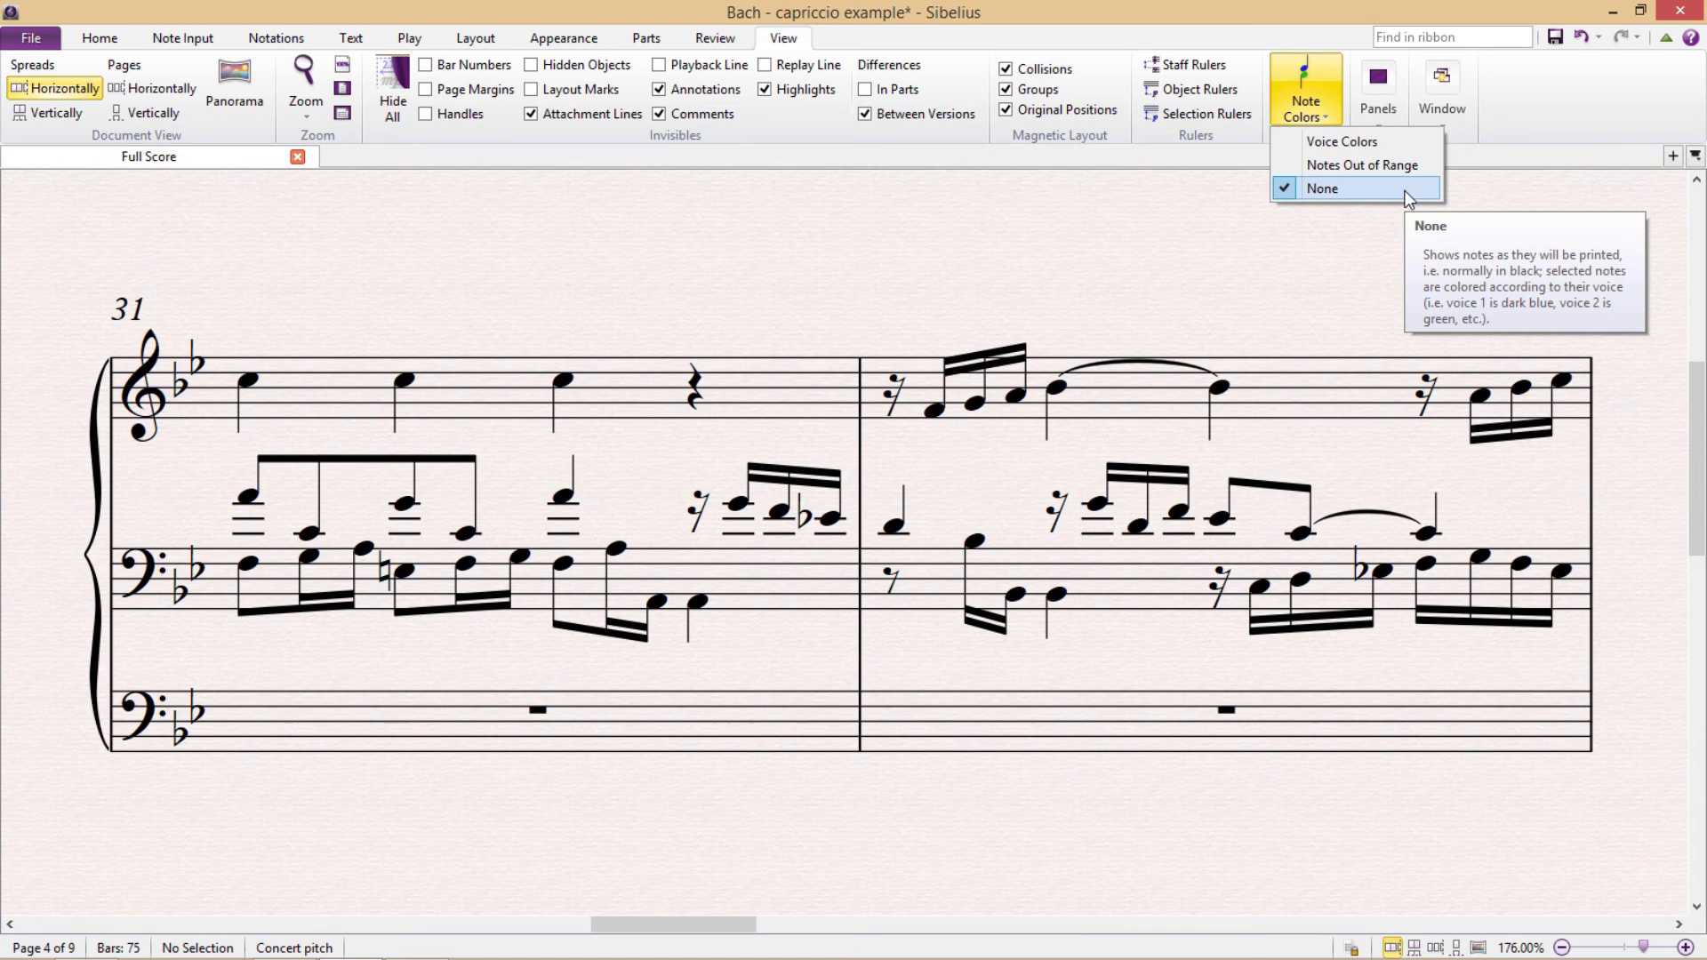
{"action": "left_click", "coordinate": [1407, 142]}
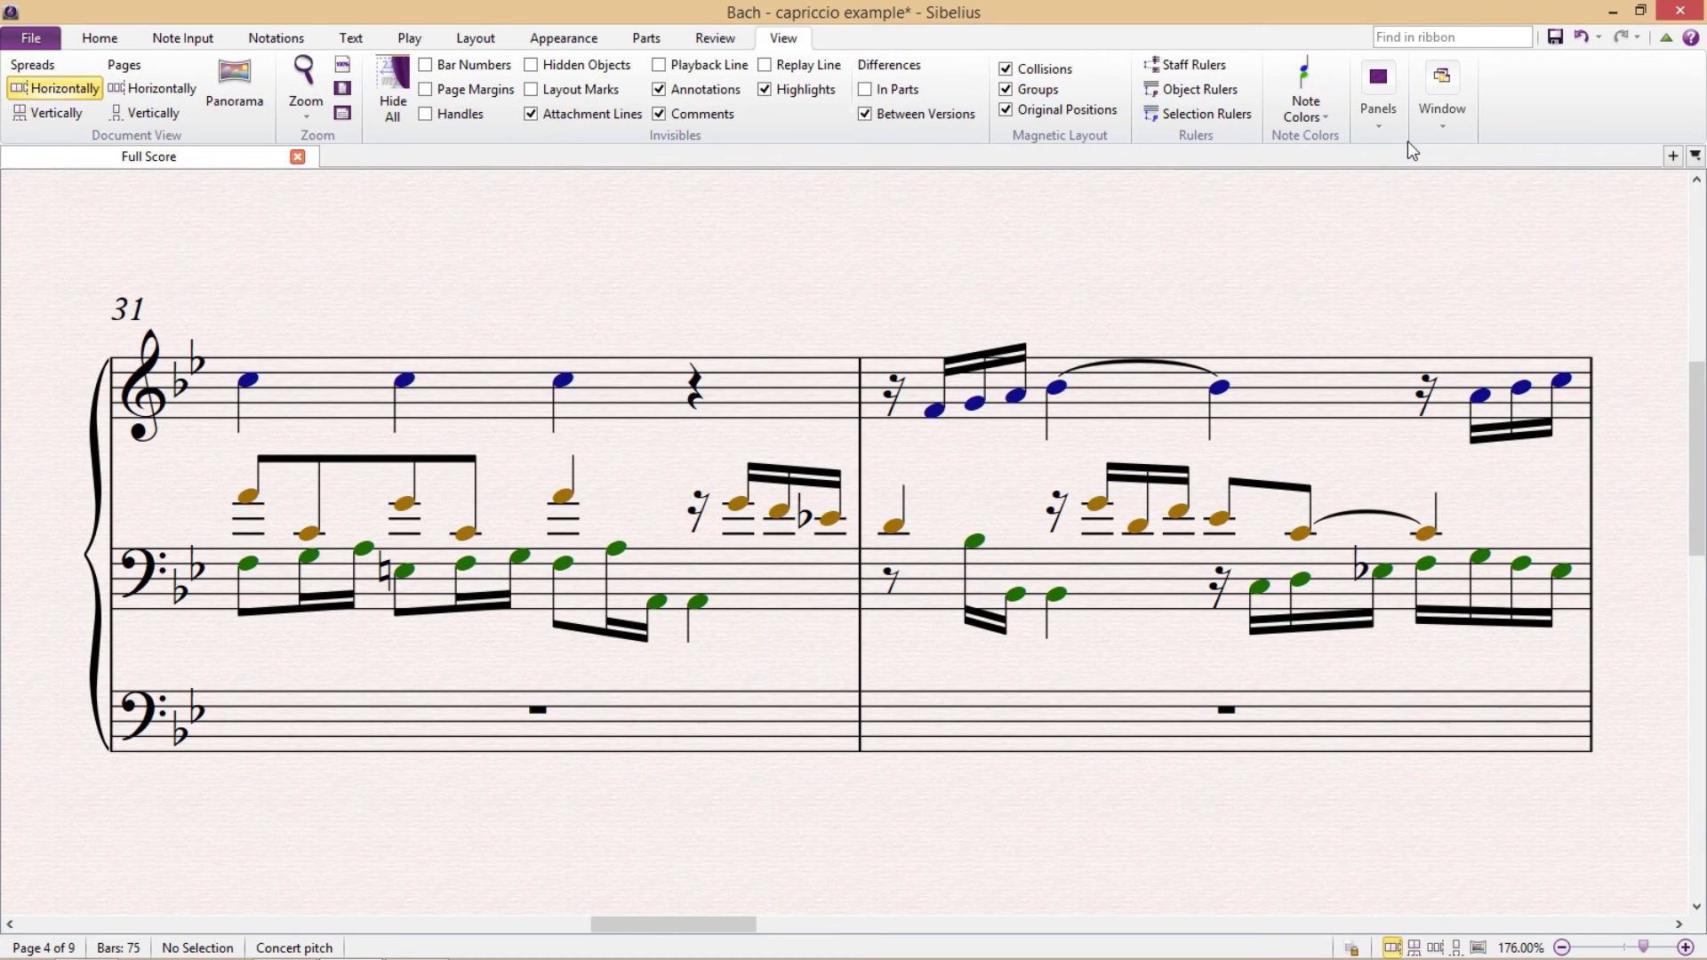
- Enter the eighth notes C, E, D, C and F in voice 1 from the start of bar 31 in the lowest staff
{"action": "left_click", "coordinate": [537, 710]}
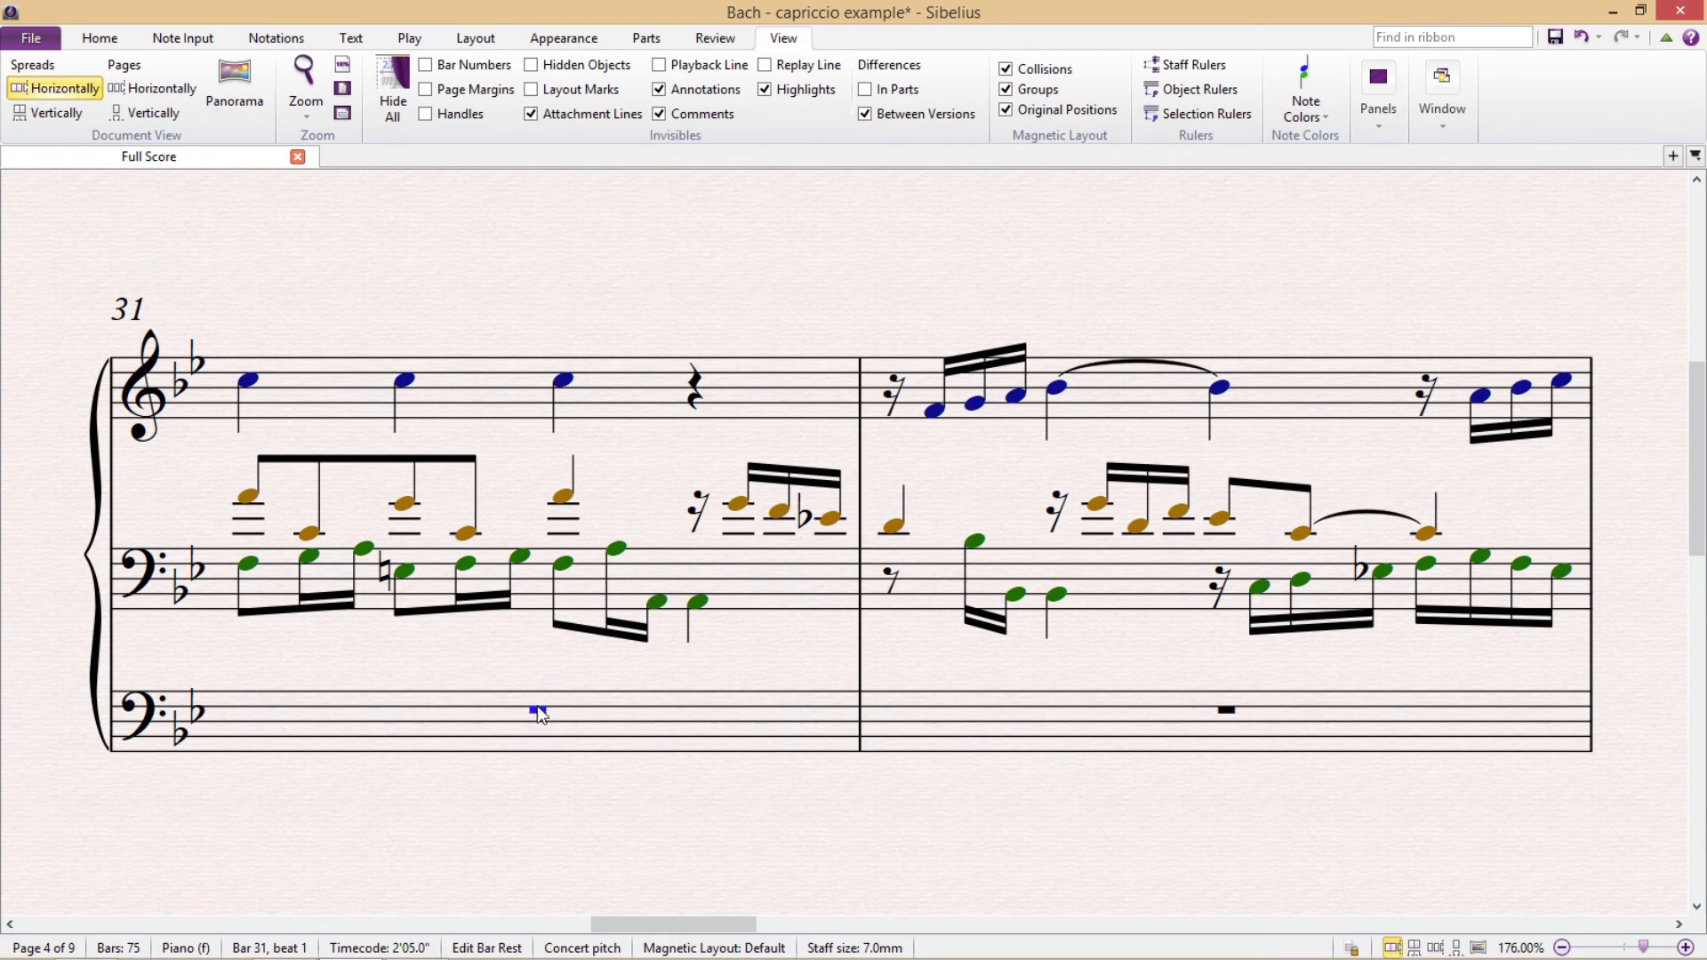
{"action": "key", "text": "KP_3"}
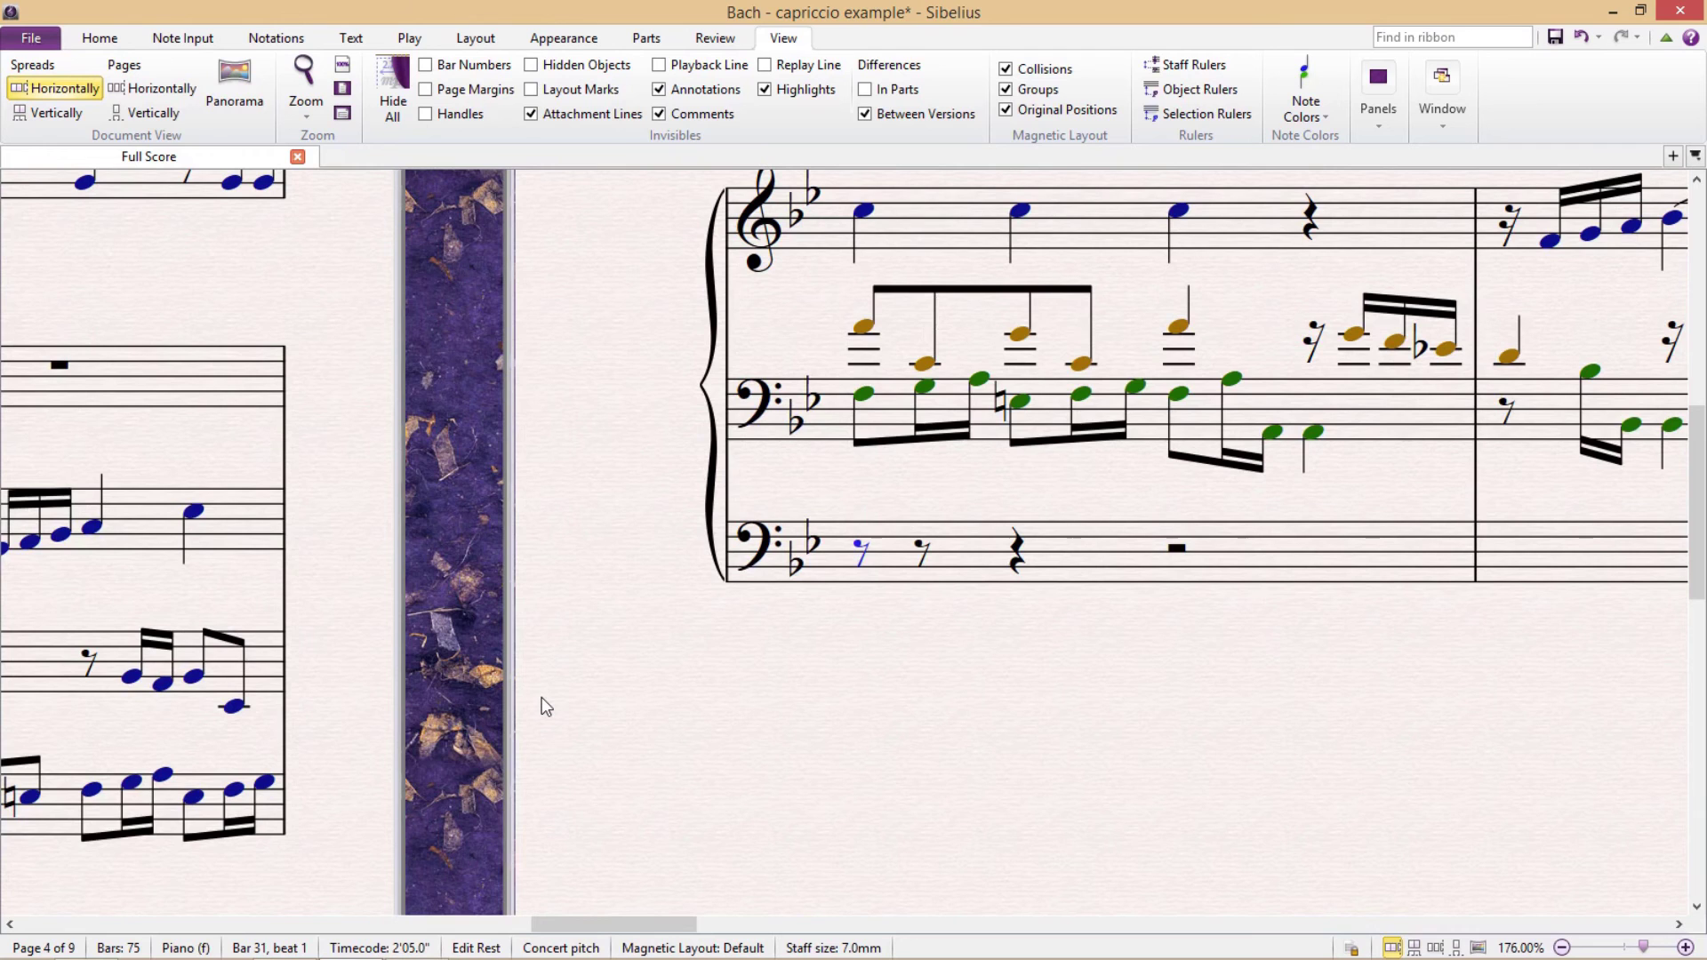
{"action": "key", "text": "c"}
{"action": "key", "text": "e"}
{"action": "key", "text": "d"}
{"action": "key", "text": "c"}
{"action": "key", "text": "f"}
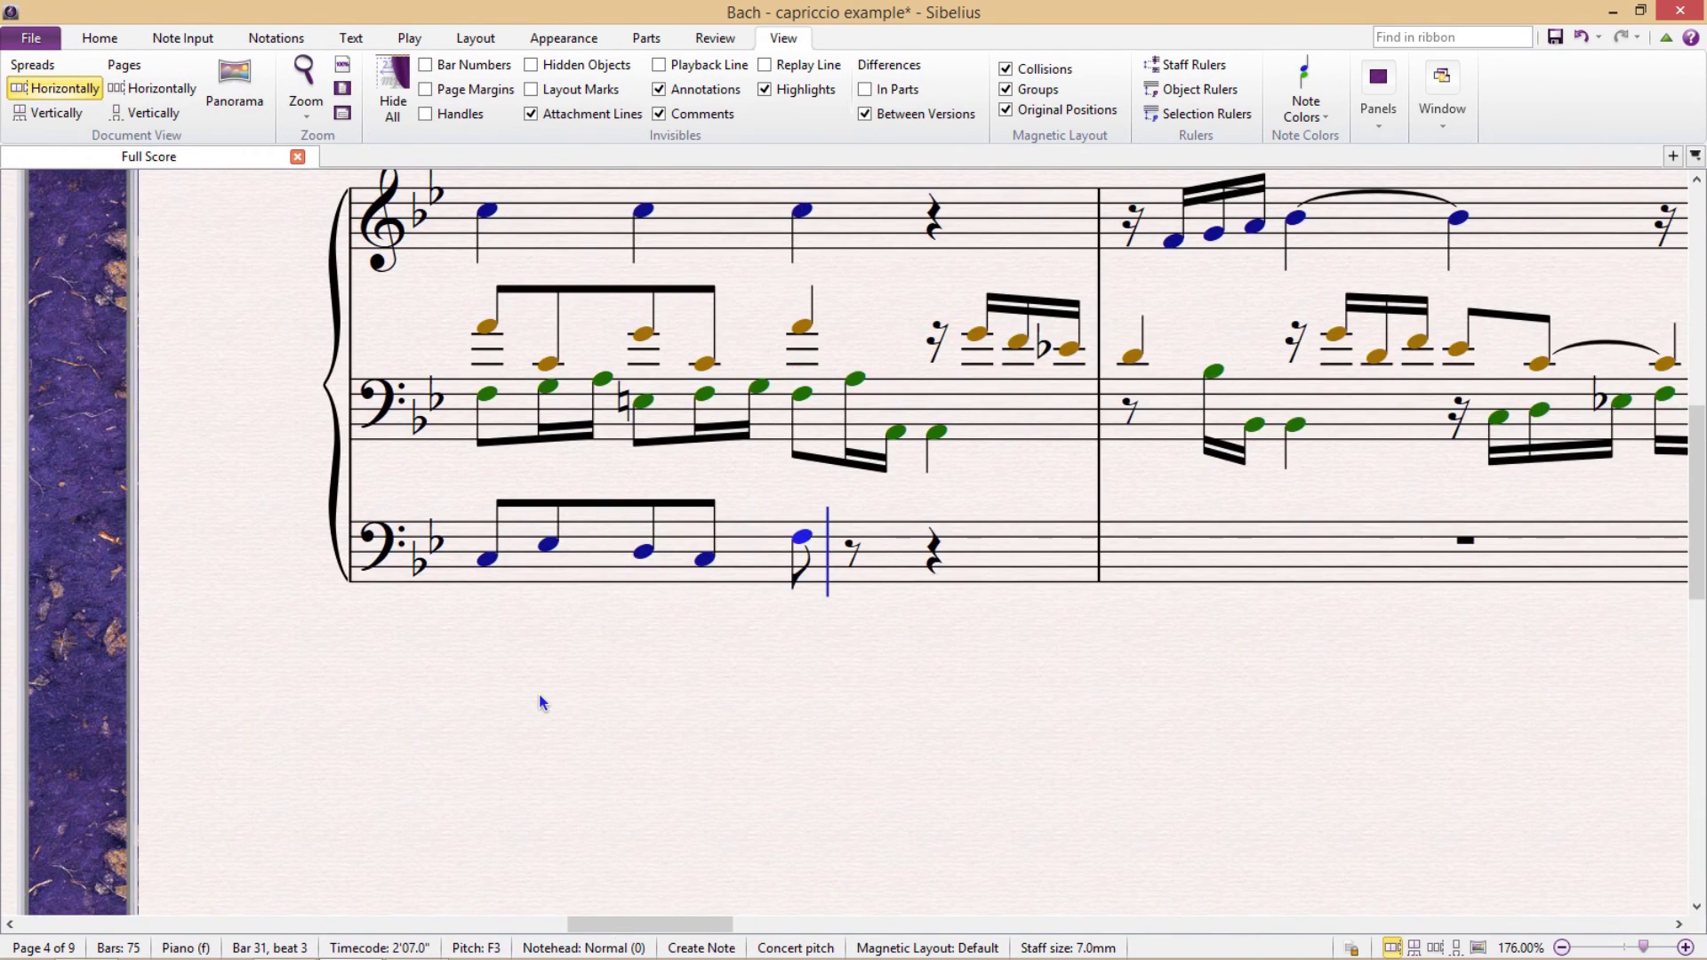
- Continue the lowest staff in voice 4 with the eighth notes C, D, E, F, G, C and D, running into bar 32
{"action": "key", "text": "alt+4"}
{"action": "key", "text": "c"}
{"action": "key", "text": "d"}
{"action": "key", "text": "e"}
{"action": "key", "text": "f"}
{"action": "key", "text": "g"}
{"action": "key", "text": "c"}
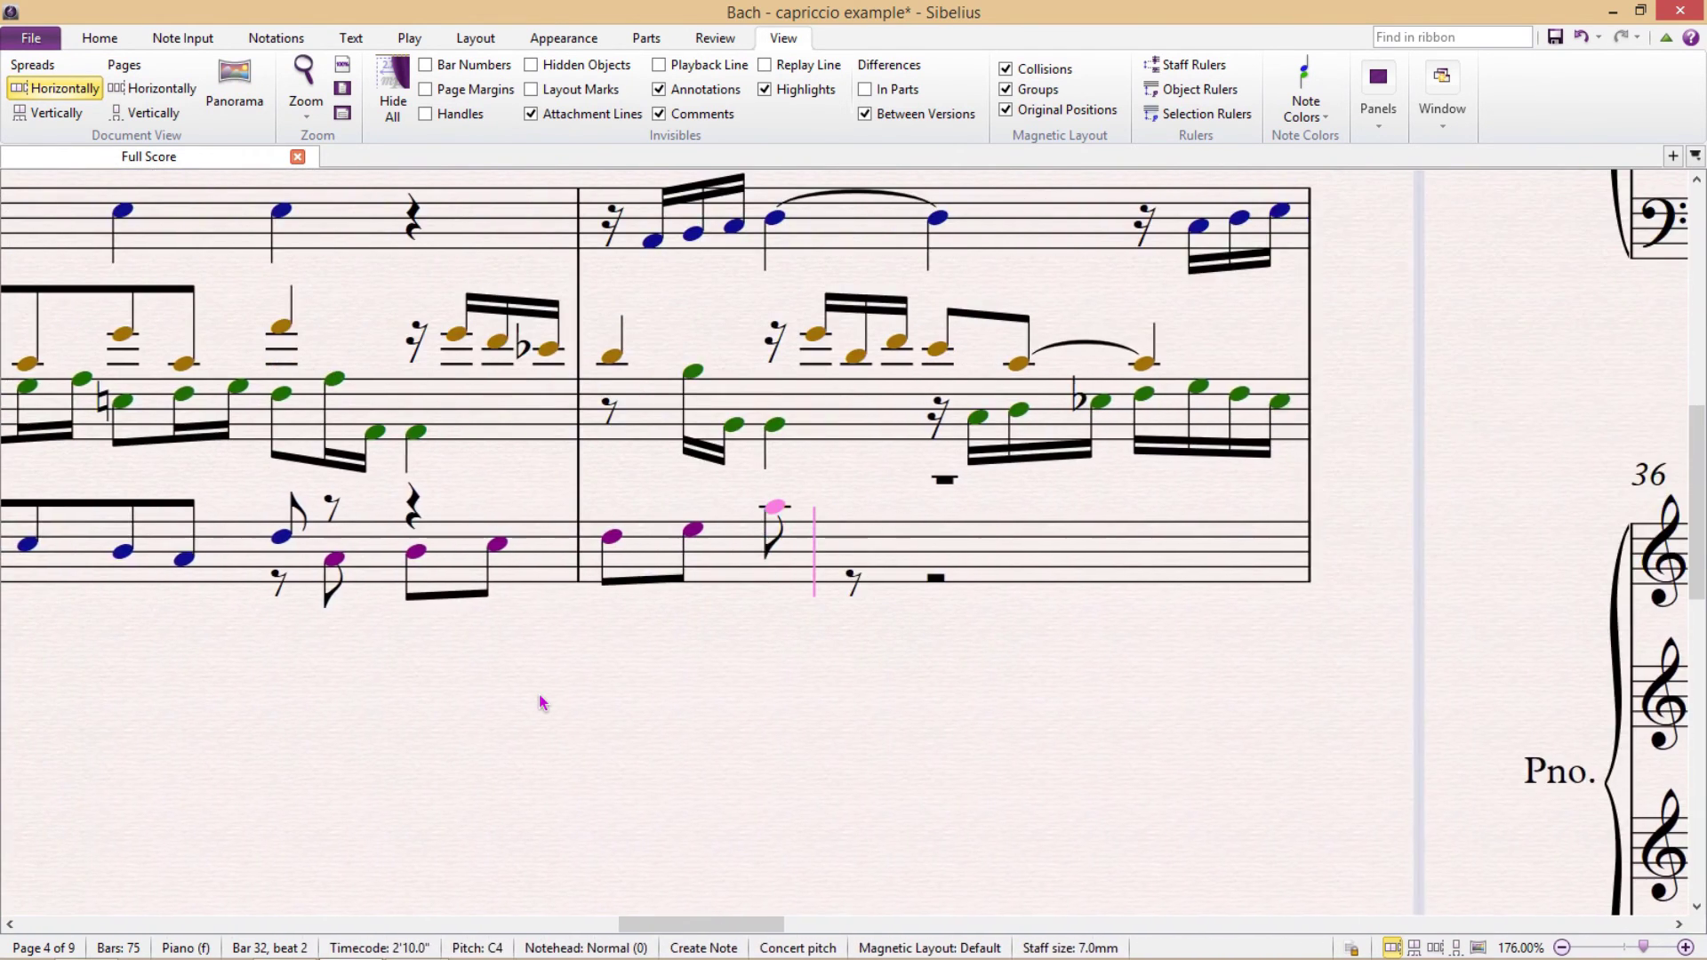
{"action": "key", "text": "d"}
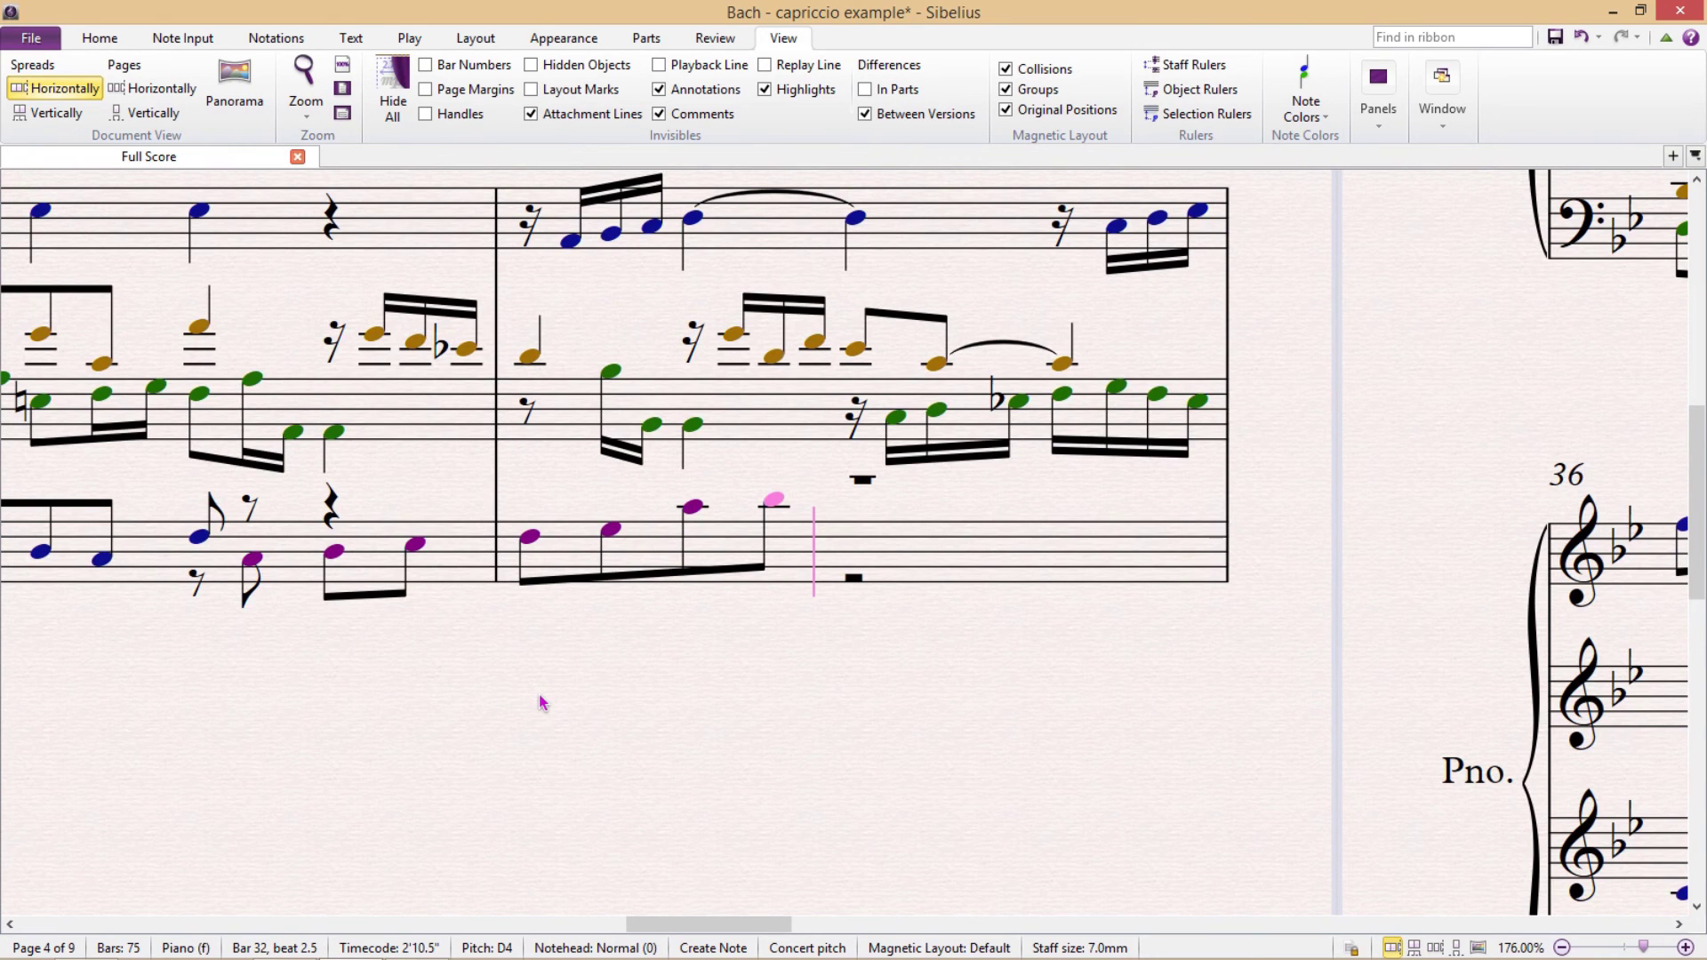
- Add the eighth notes C, D and F in voice 3 from beat 3 of bar 32 in the lowest staff, and finish note input
{"action": "key", "text": "alt+3"}
{"action": "key", "text": "c"}
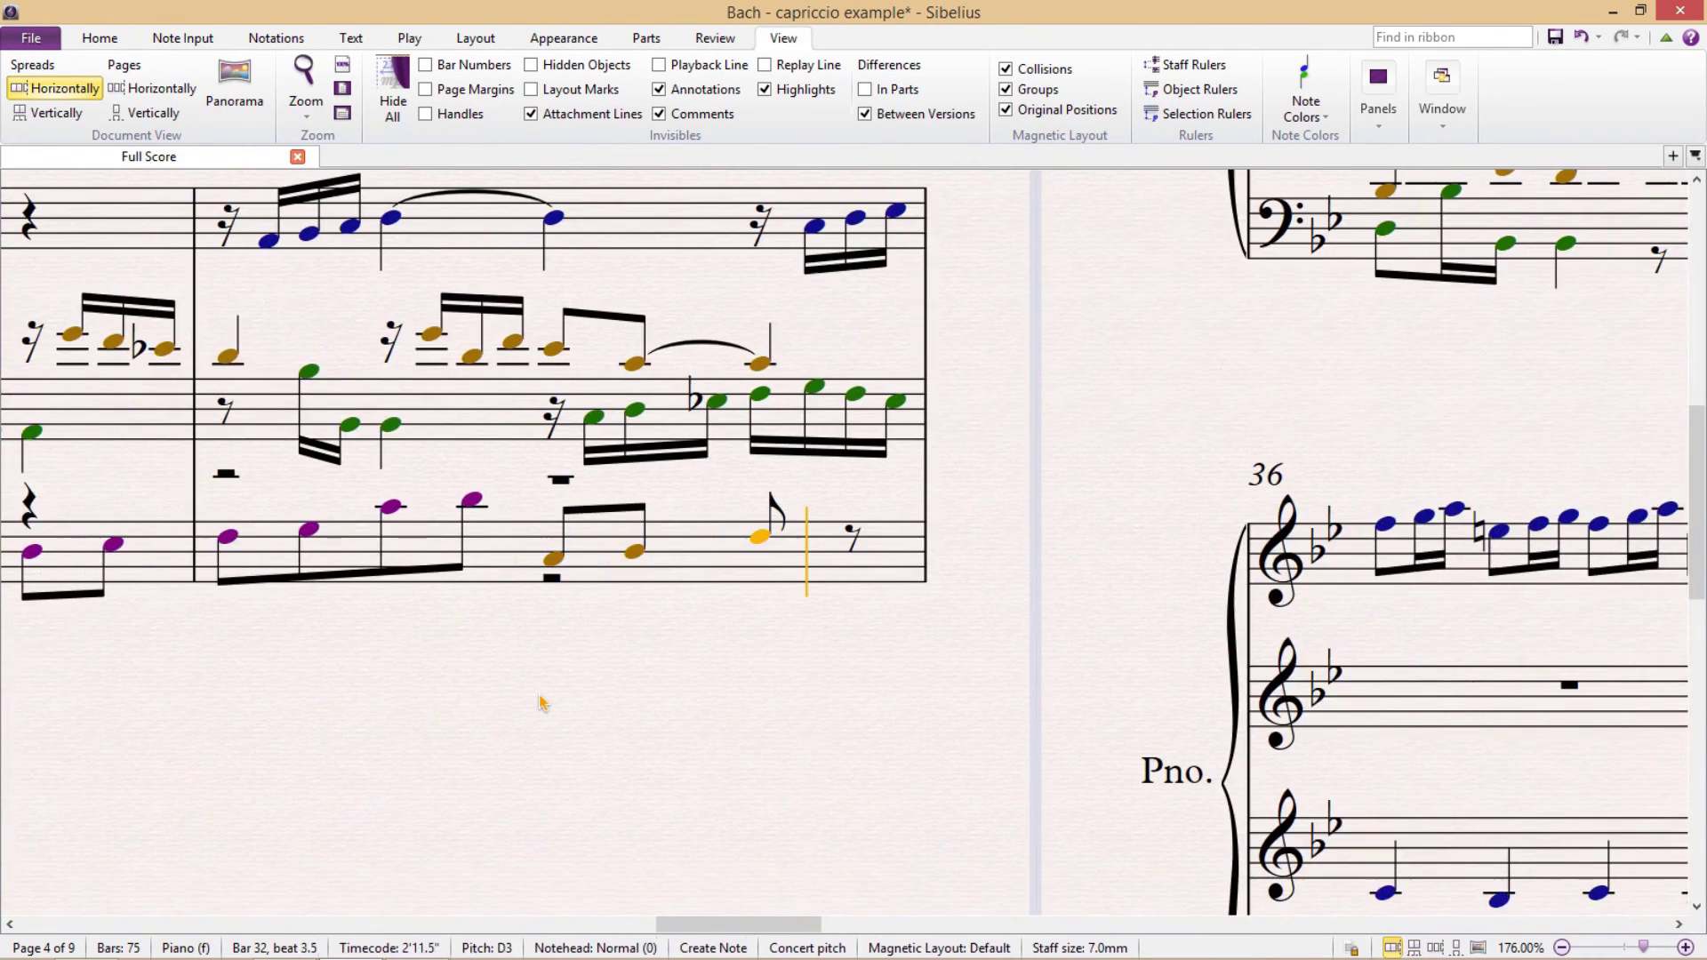
{"action": "key", "text": "d"}
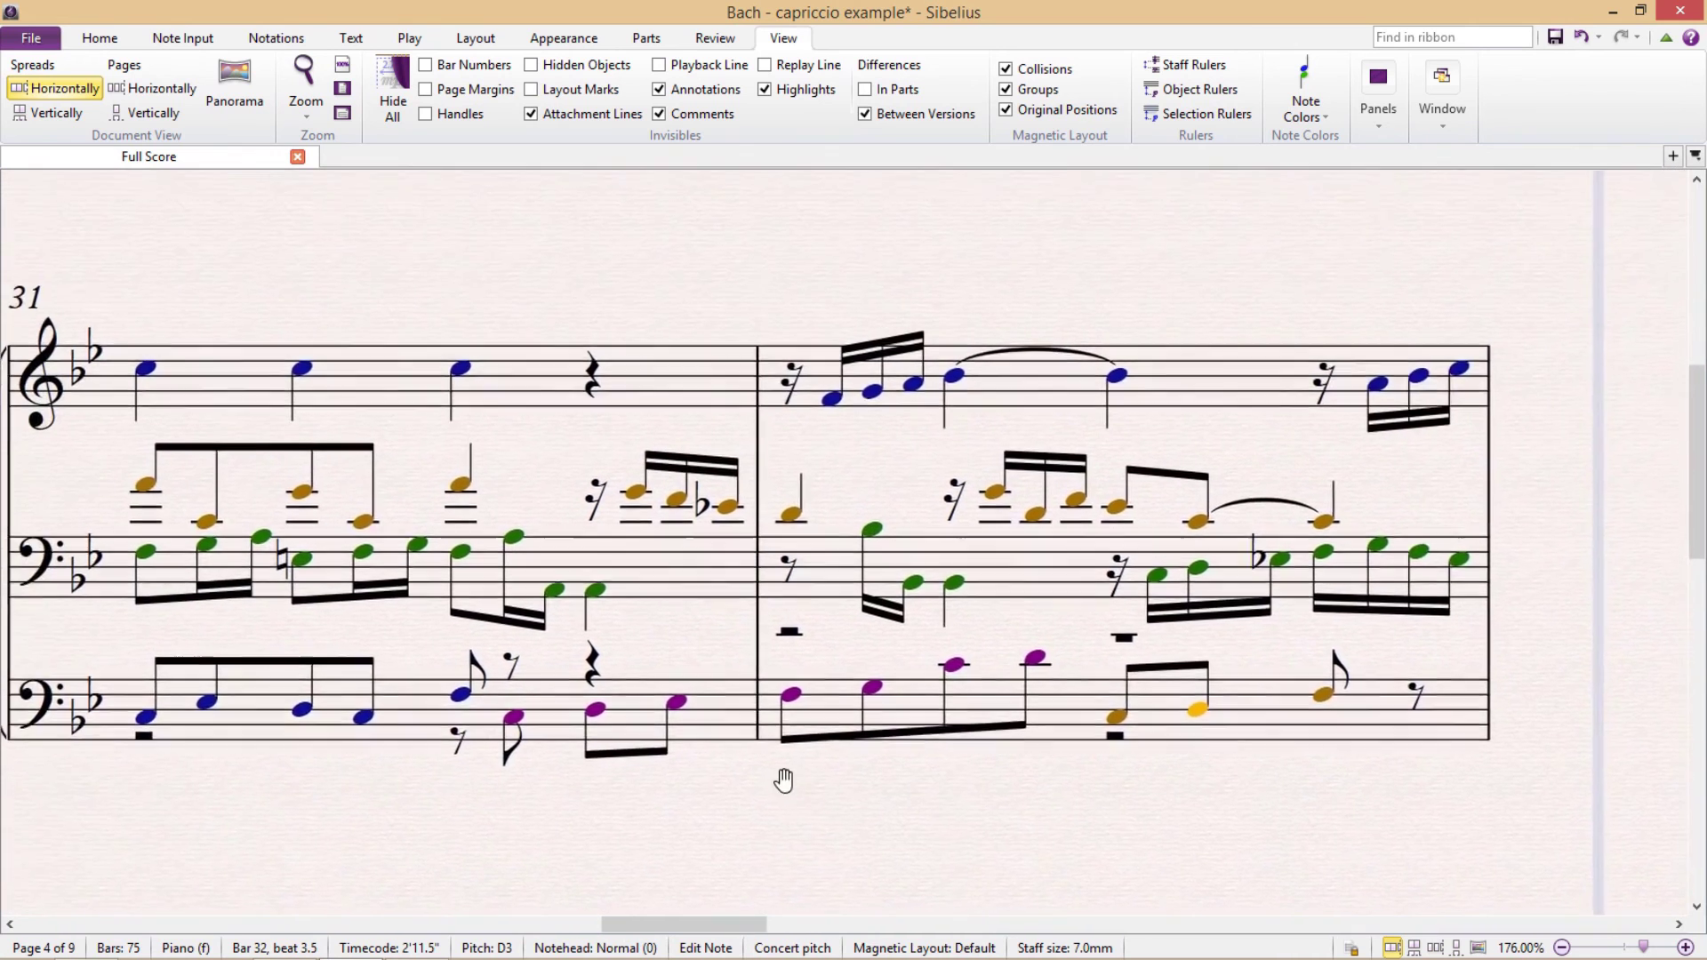
{"action": "left_click", "coordinate": [836, 770]}
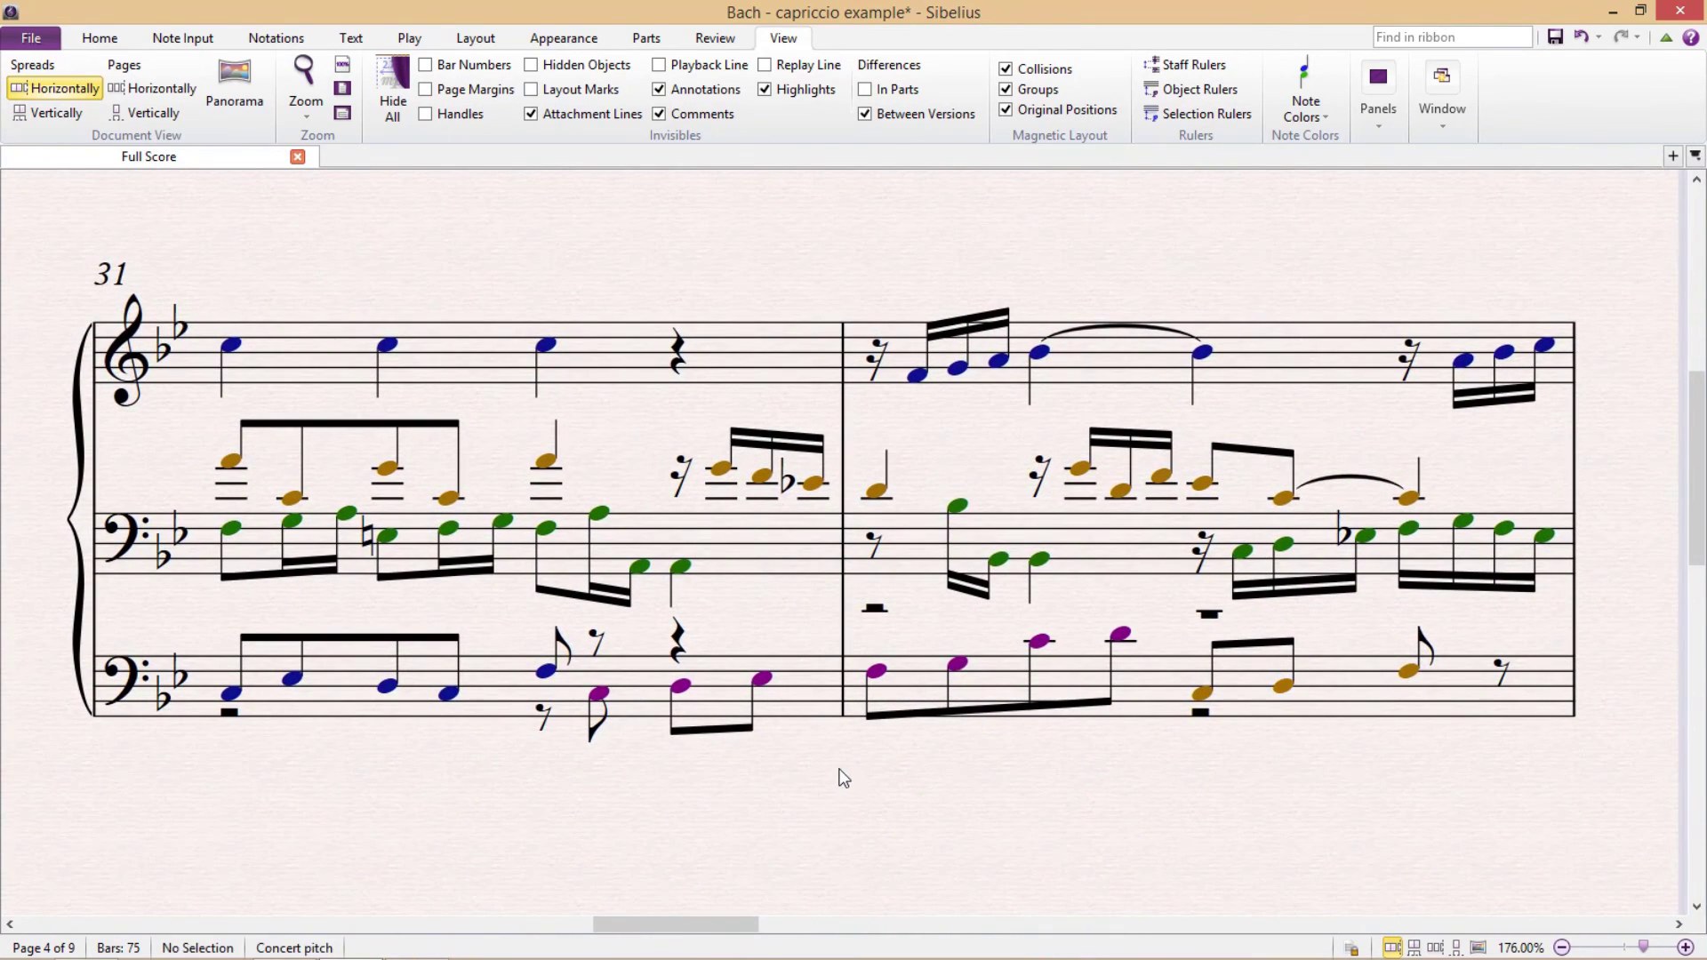